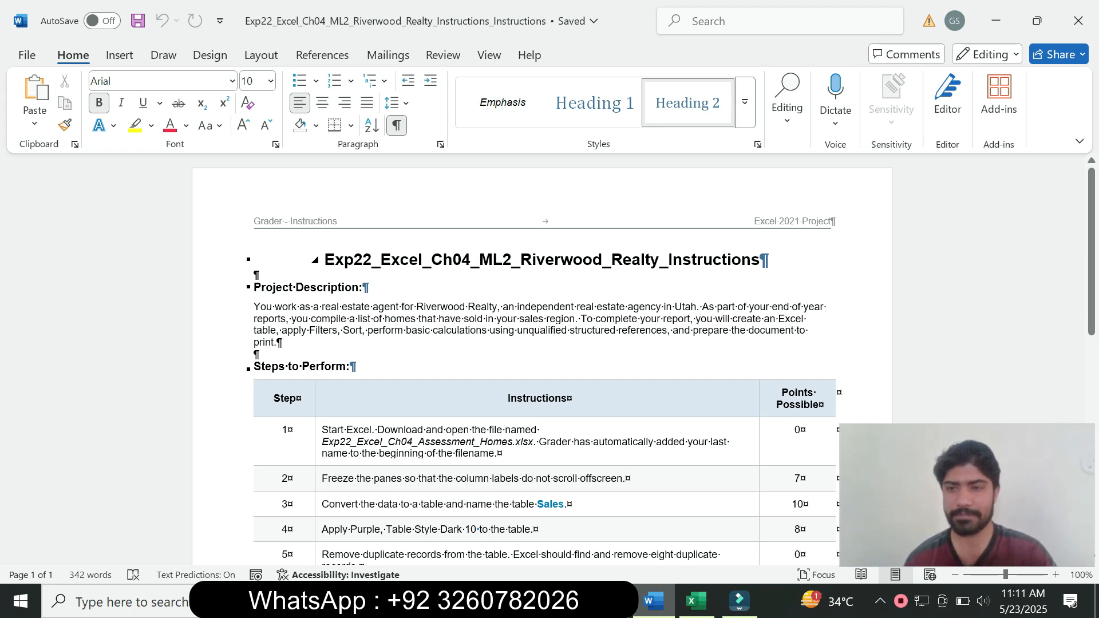
Step: Read through the project instructions and highlight the text of step 1 in yellow
scroll(542, 360, "down", 3)
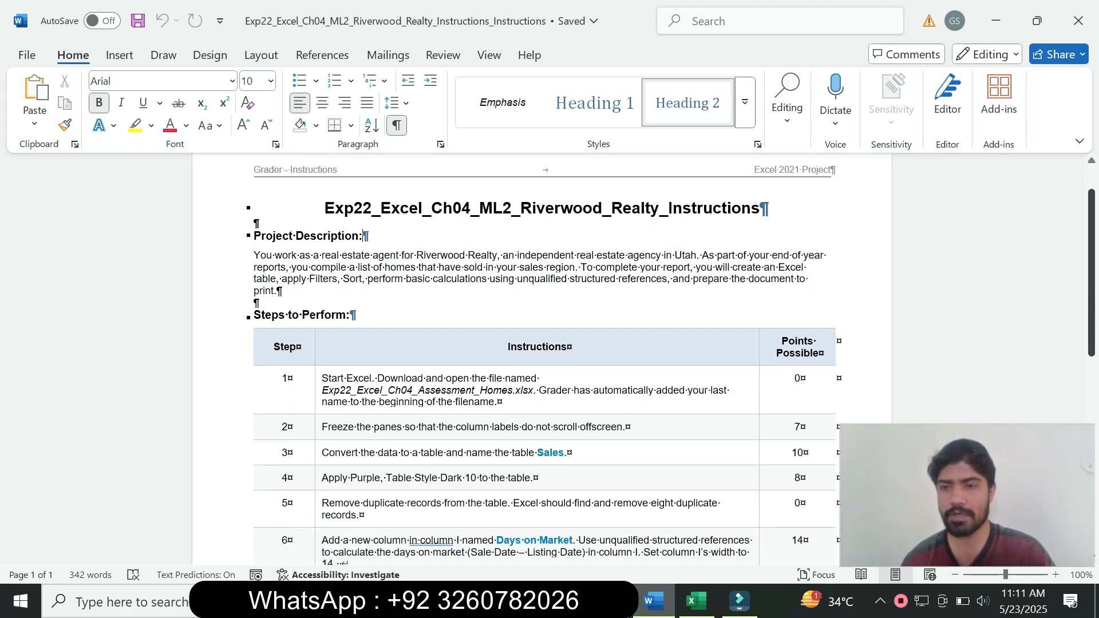
scroll(542, 359, "down", 1)
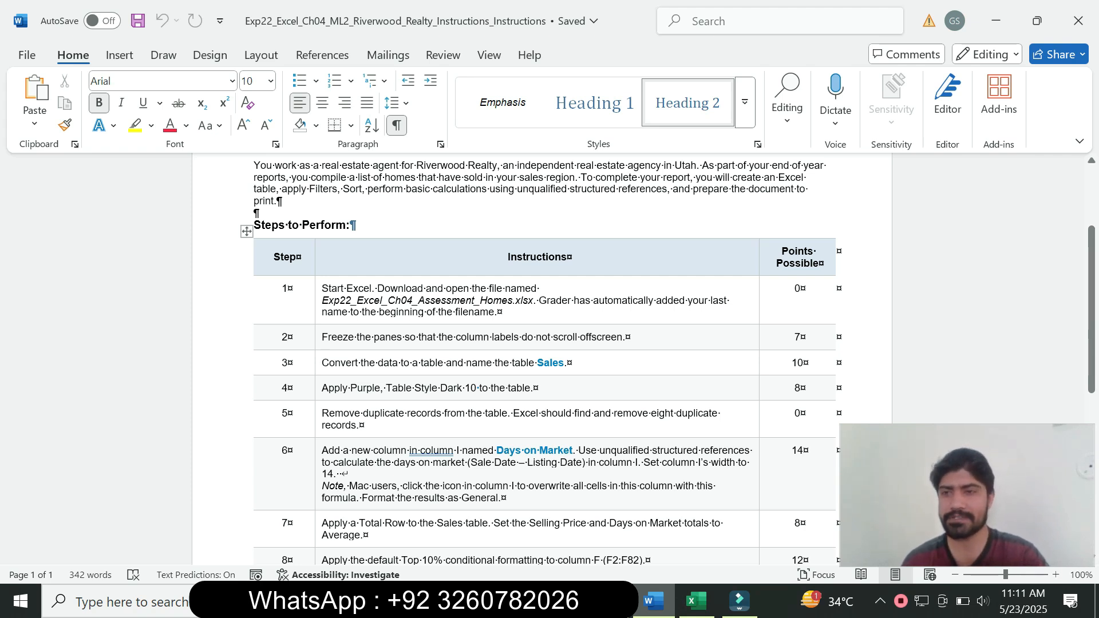
scroll(362, 279, "up", 4)
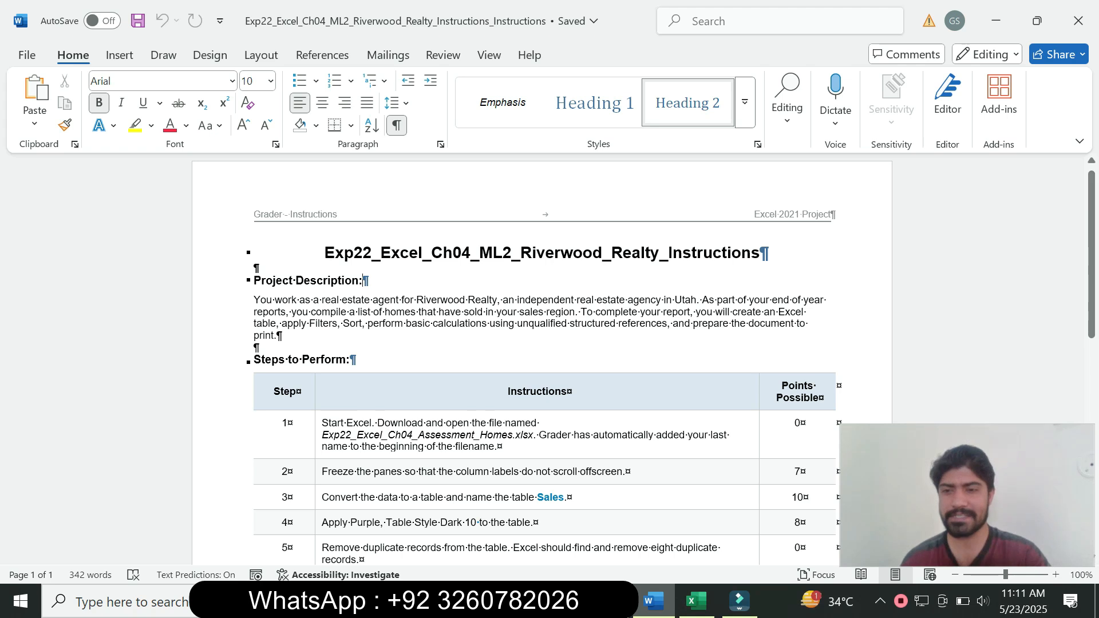
scroll(365, 280, "down", 3)
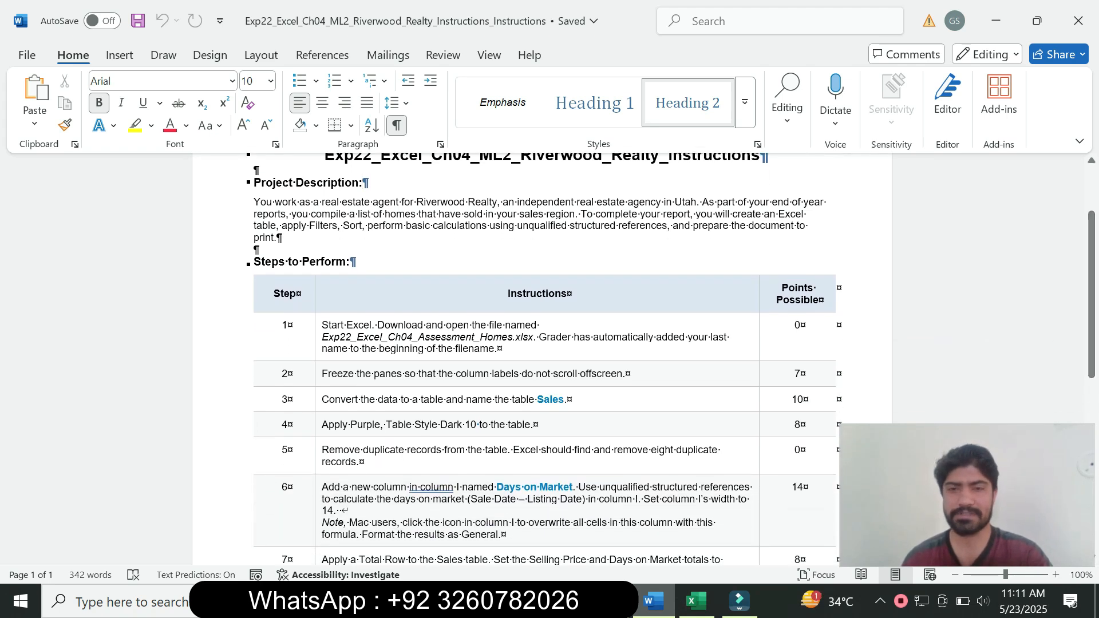
triple_click(378, 338)
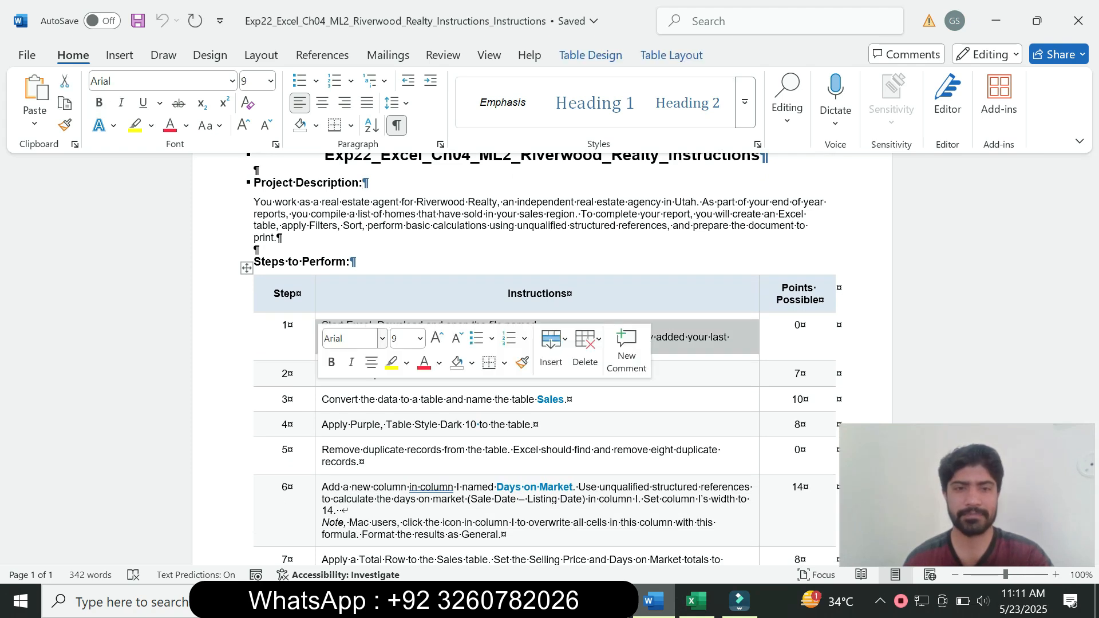
left_click(395, 362)
left_click(383, 399)
left_click_drag(321, 325, 493, 348)
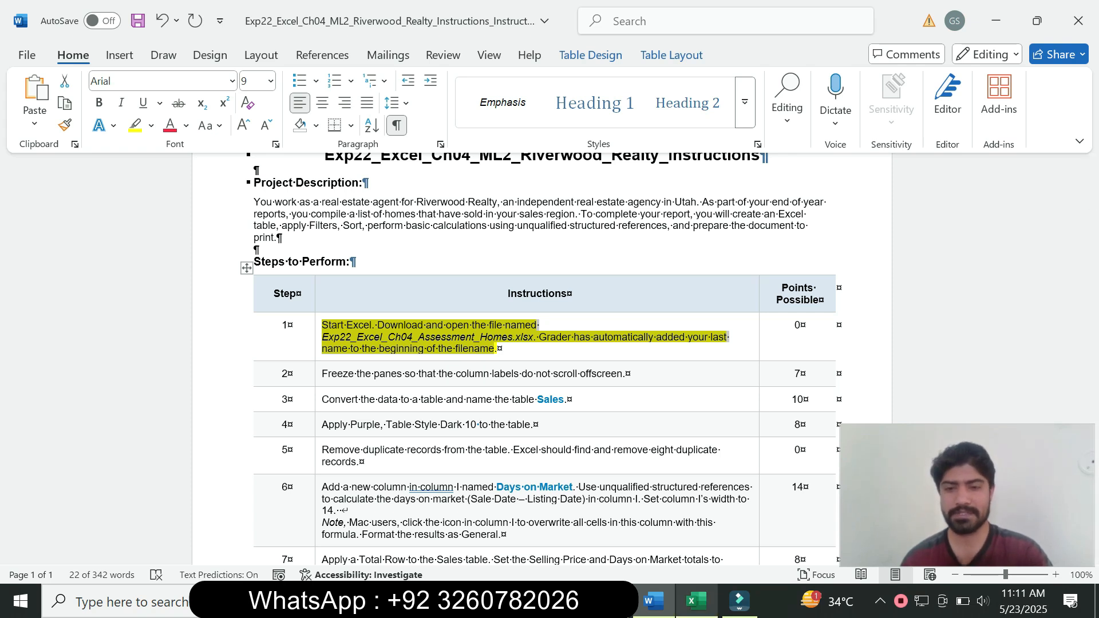
Step: Switch to Excel to check the opened assessment homes workbook, and return to the instructions in Word
left_click(697, 601)
left_click(432, 255)
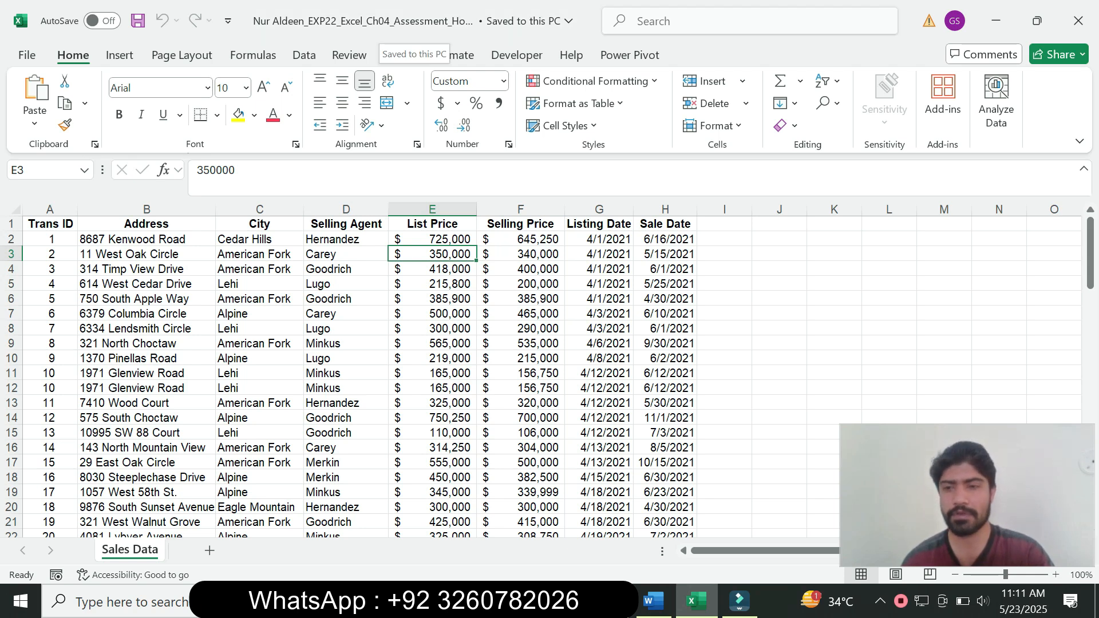
left_click(653, 601)
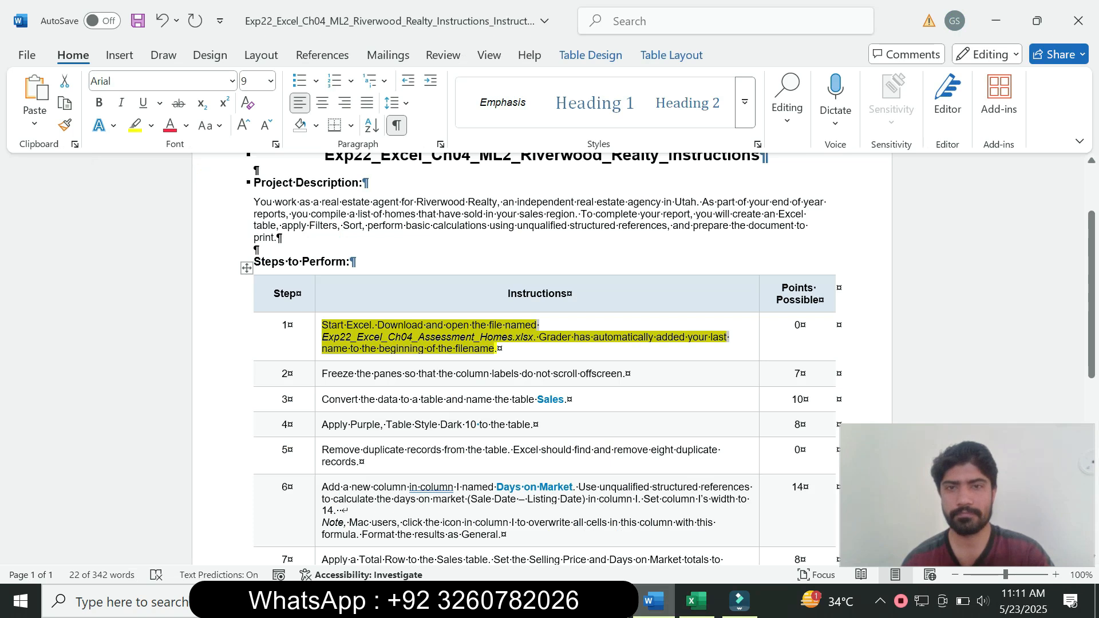
Step: Remove the yellow highlight from the text of step 1 in the instructions table
left_click(499, 348)
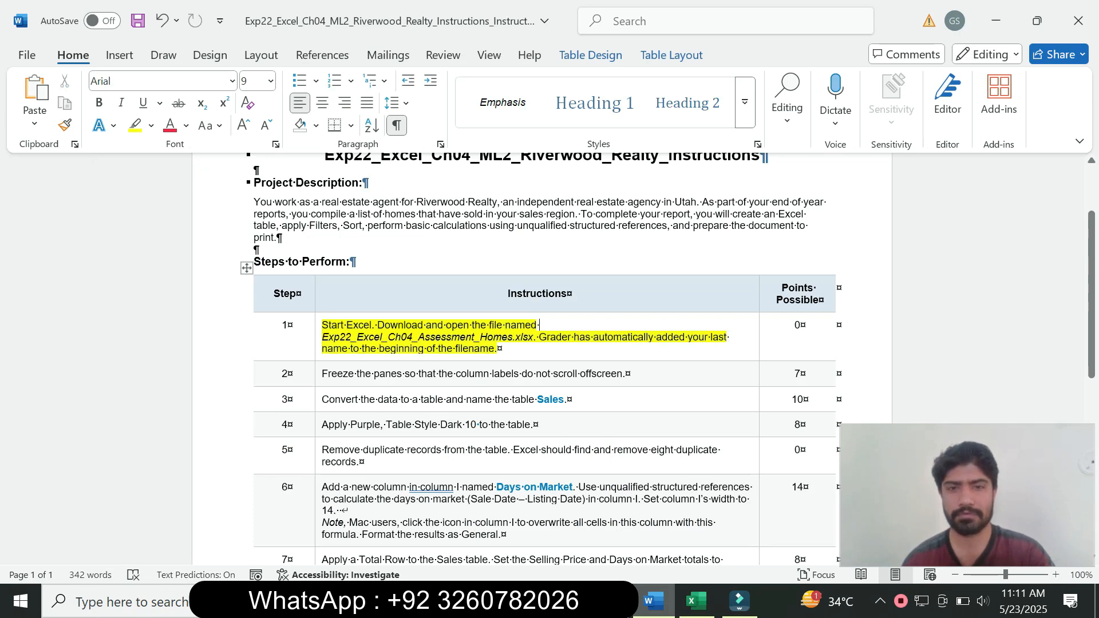
triple_click(539, 325)
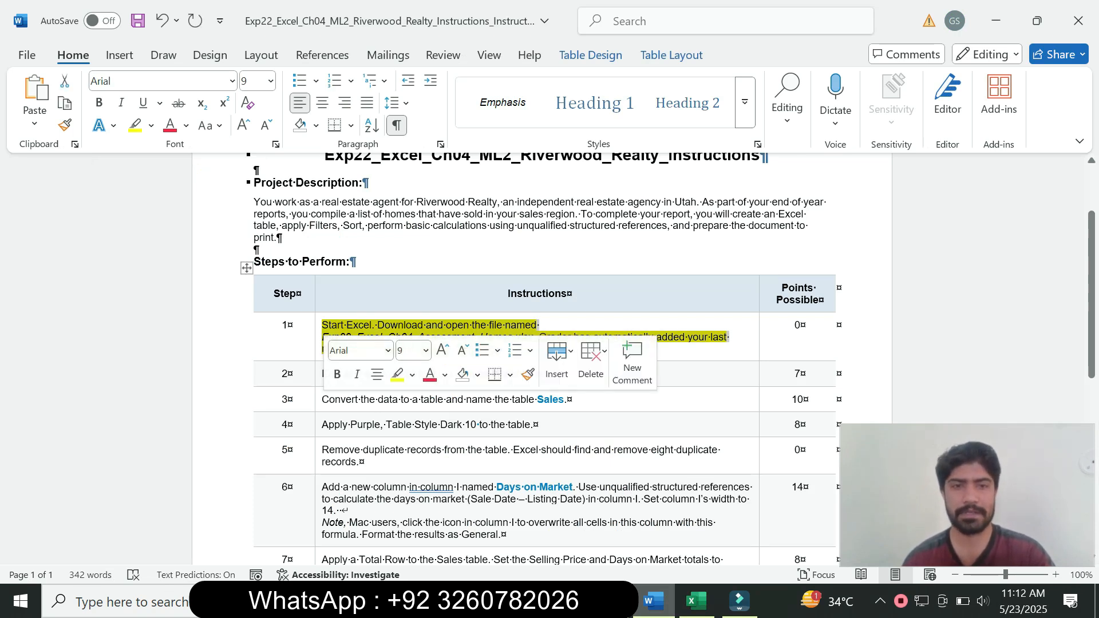
left_click(412, 375)
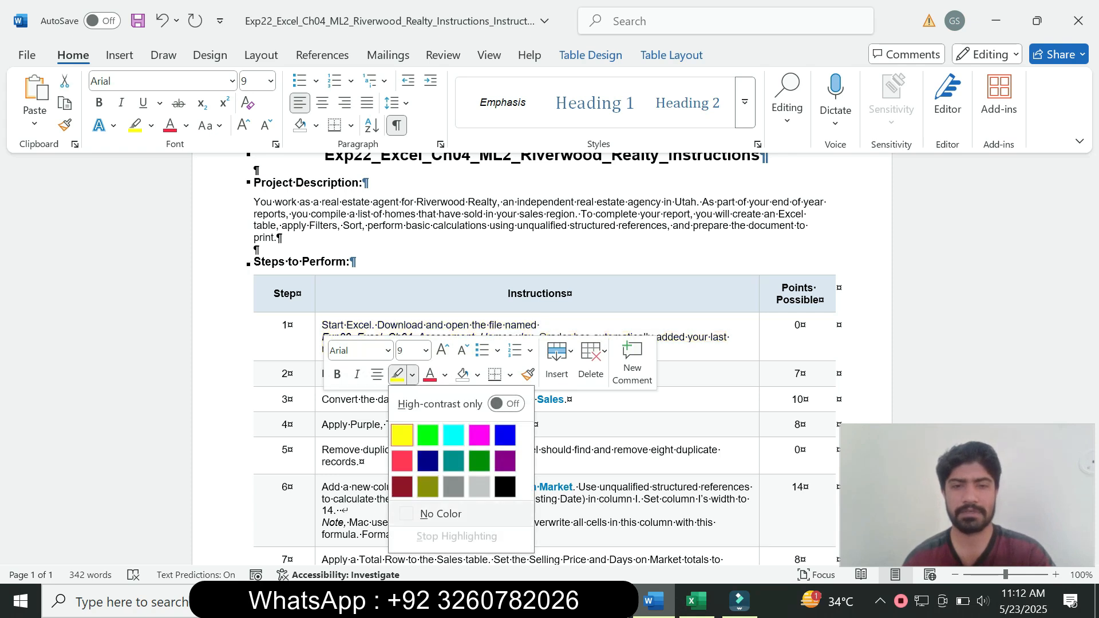
left_click(432, 514)
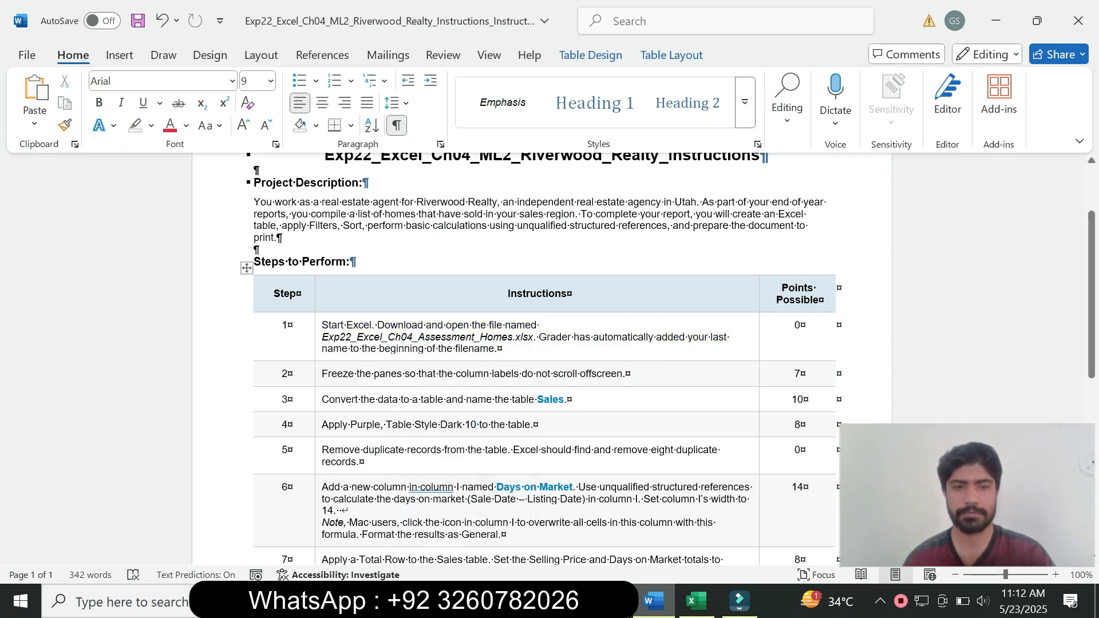
Step: Enlarge the step 2 instruction about freezing panes to 14 pt and highlight it in turquoise
triple_click(395, 374)
left_click(420, 330)
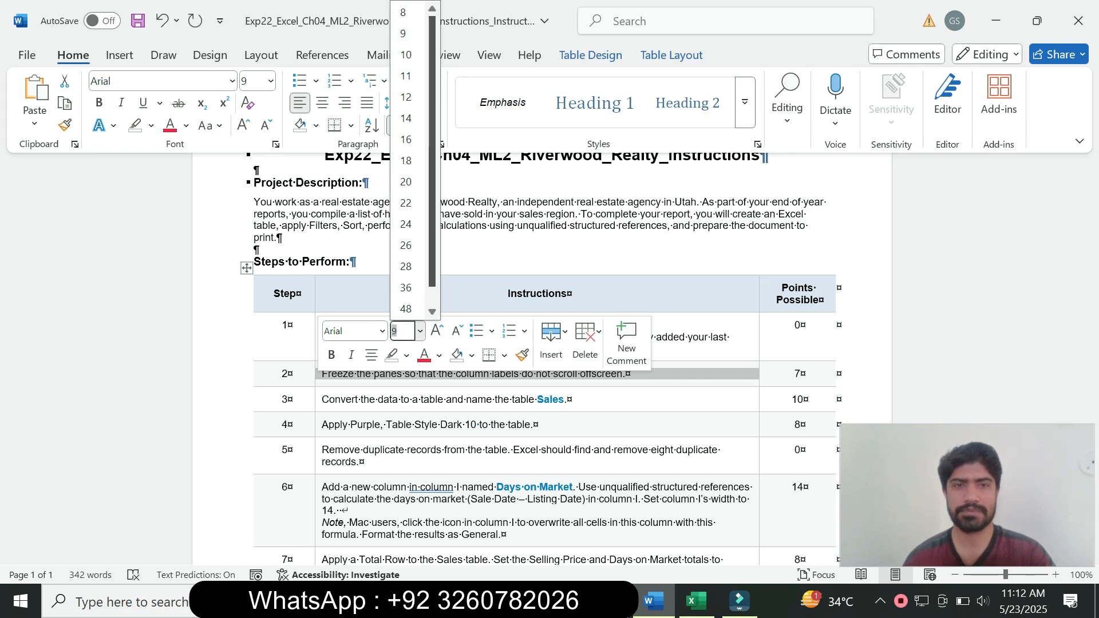
left_click(406, 118)
left_click(151, 126)
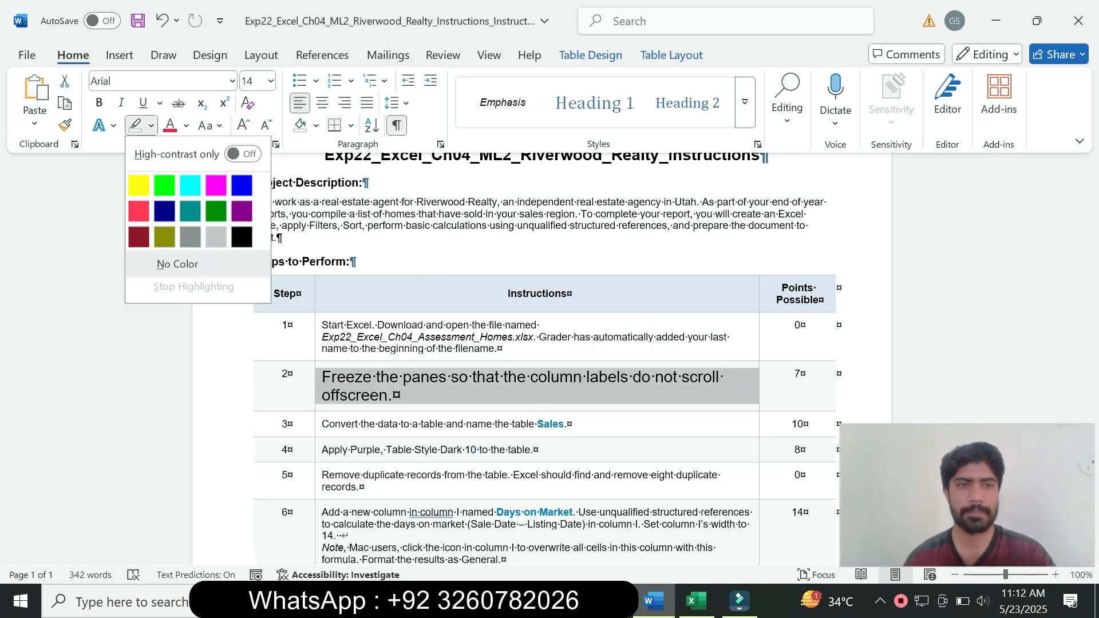
left_click(190, 185)
scroll(544, 344, "down", 1)
scroll(544, 343, "down", 1)
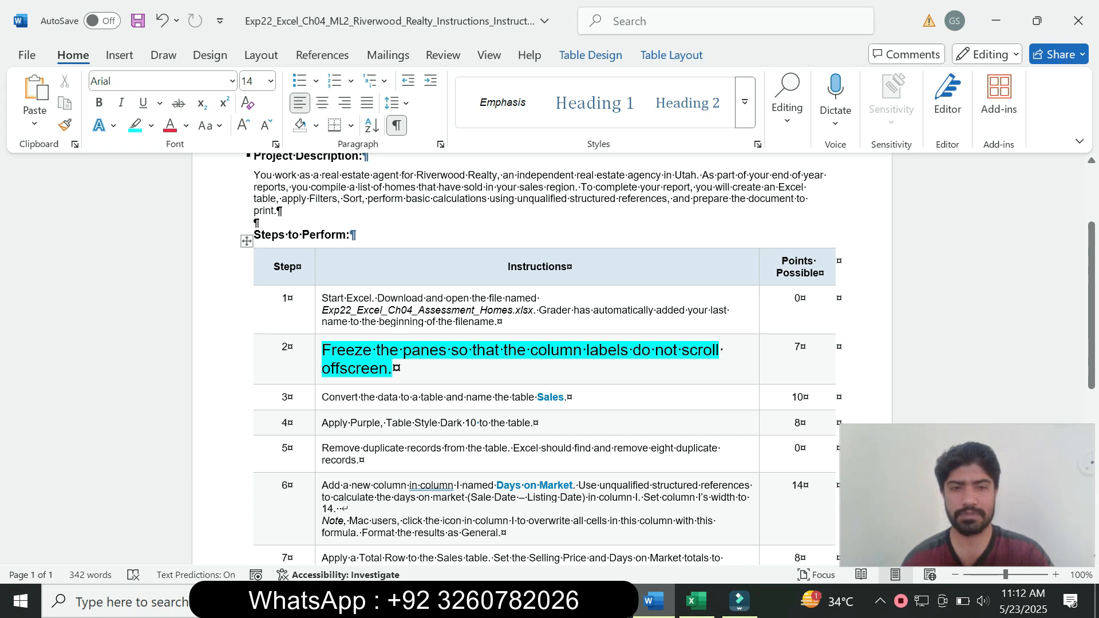
left_click_drag(323, 351, 386, 369)
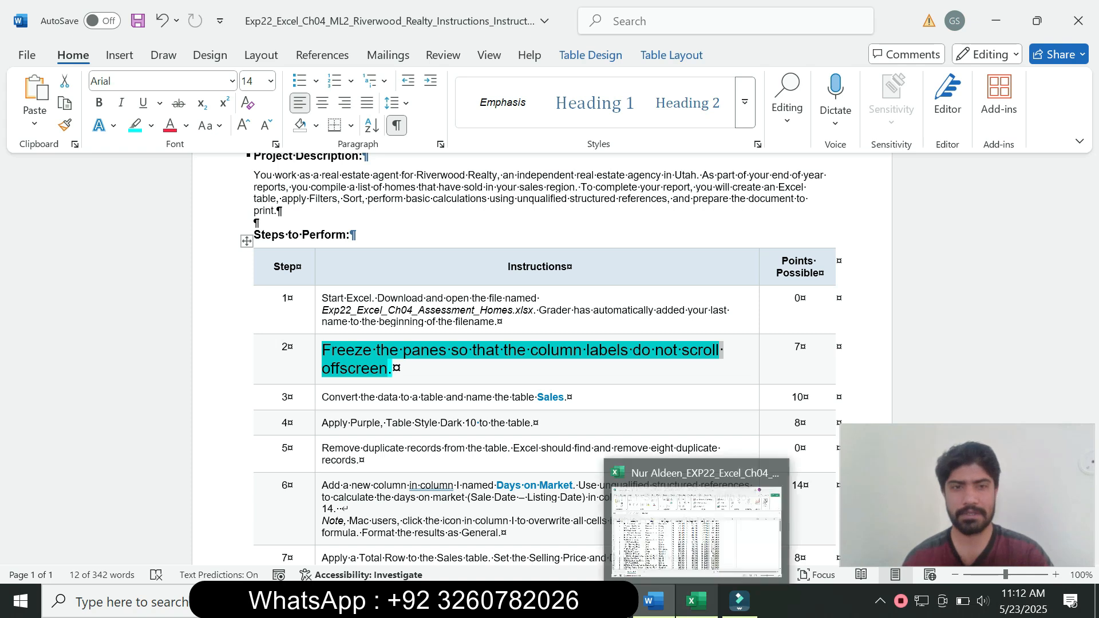
Step: Switch to Excel and freeze the panes at cell B2 of the Sales Data sheet
left_click(697, 602)
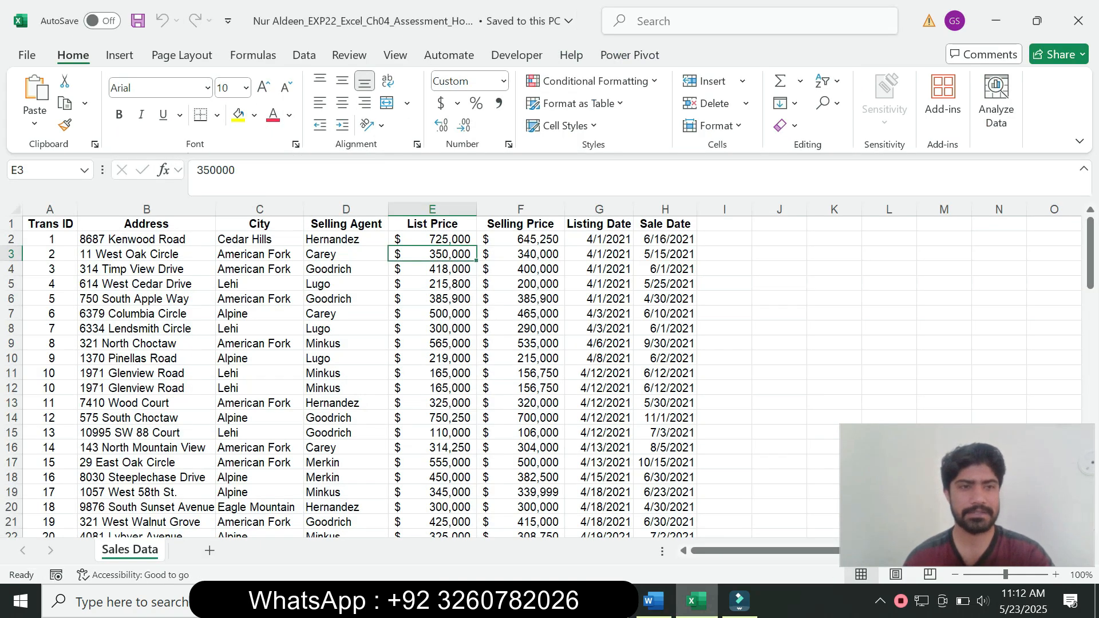
left_click(146, 239)
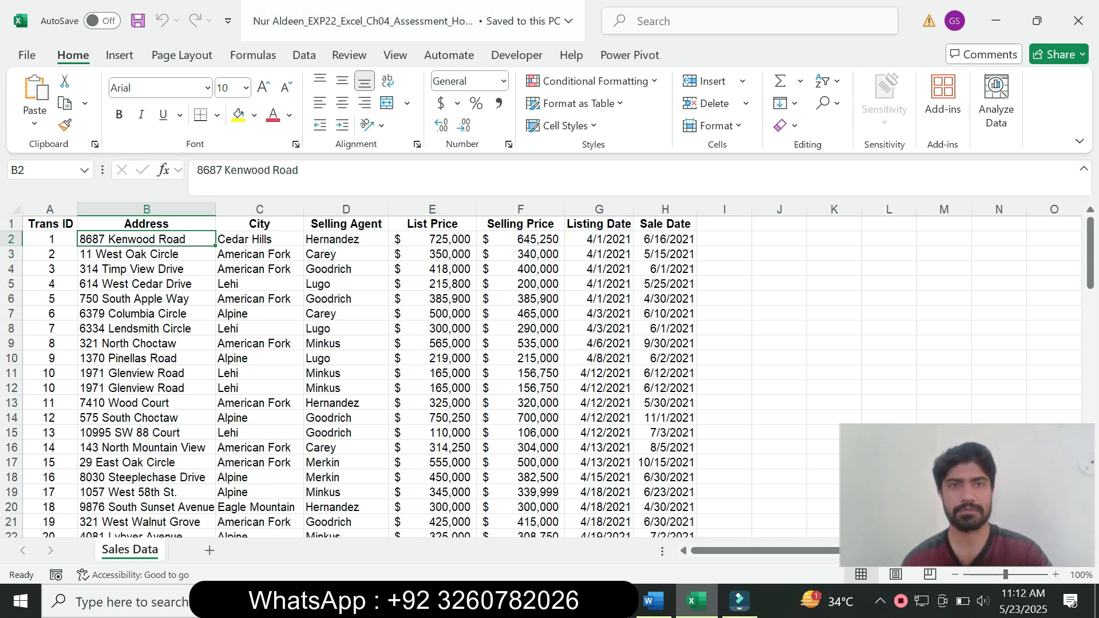
left_click(395, 55)
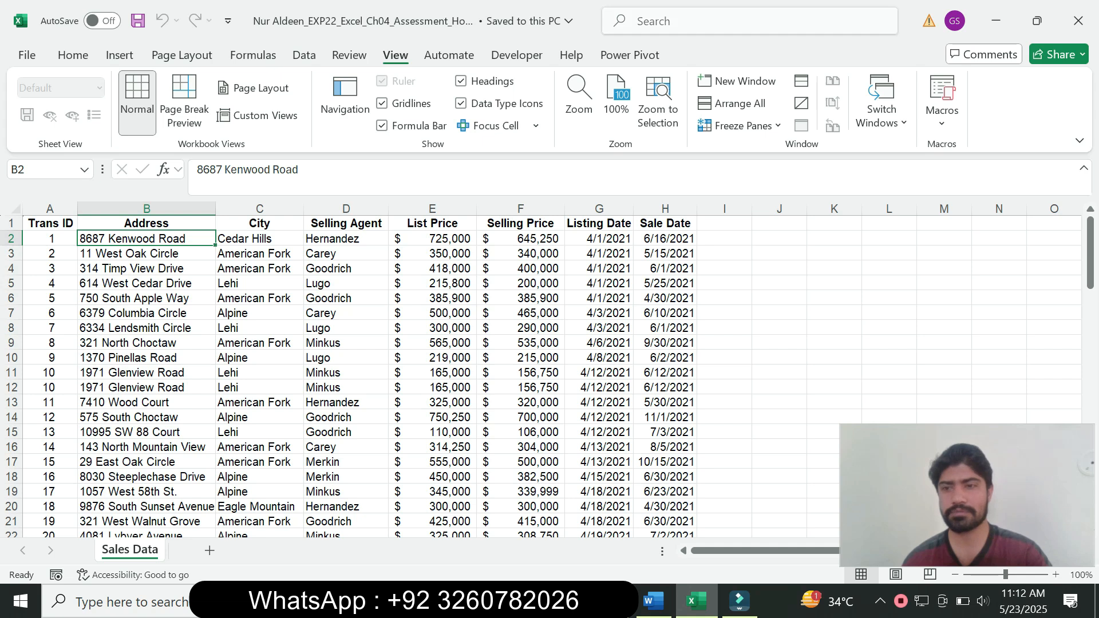
left_click(739, 125)
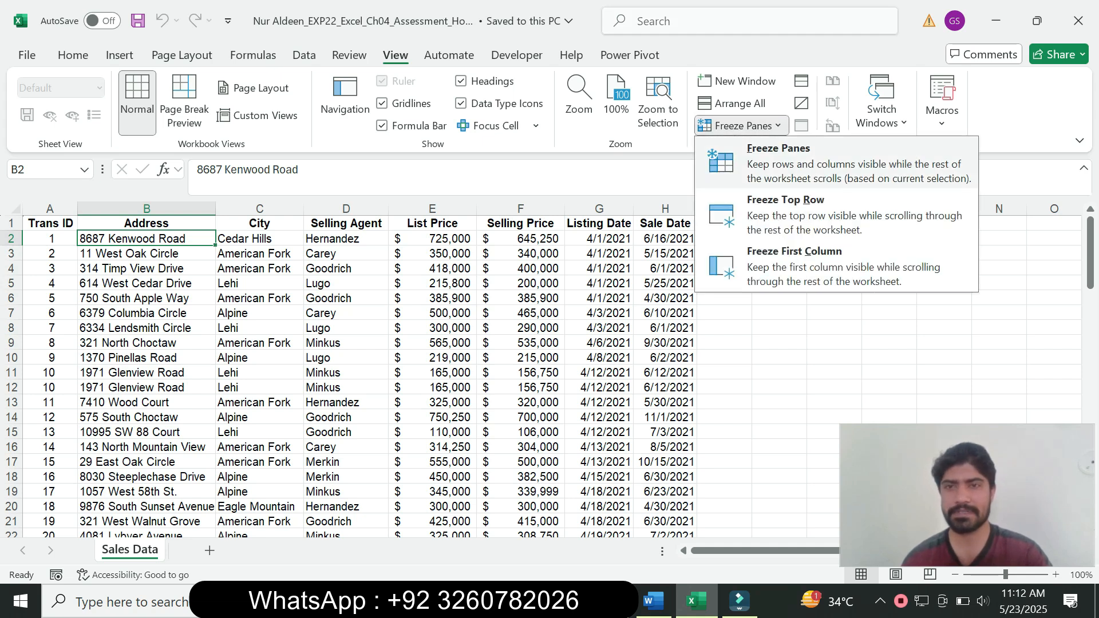
left_click(802, 163)
mouse_move(1091, 255)
left_mouse_down()
mouse_move(1091, 412)
mouse_move(1090, 252)
left_mouse_up()
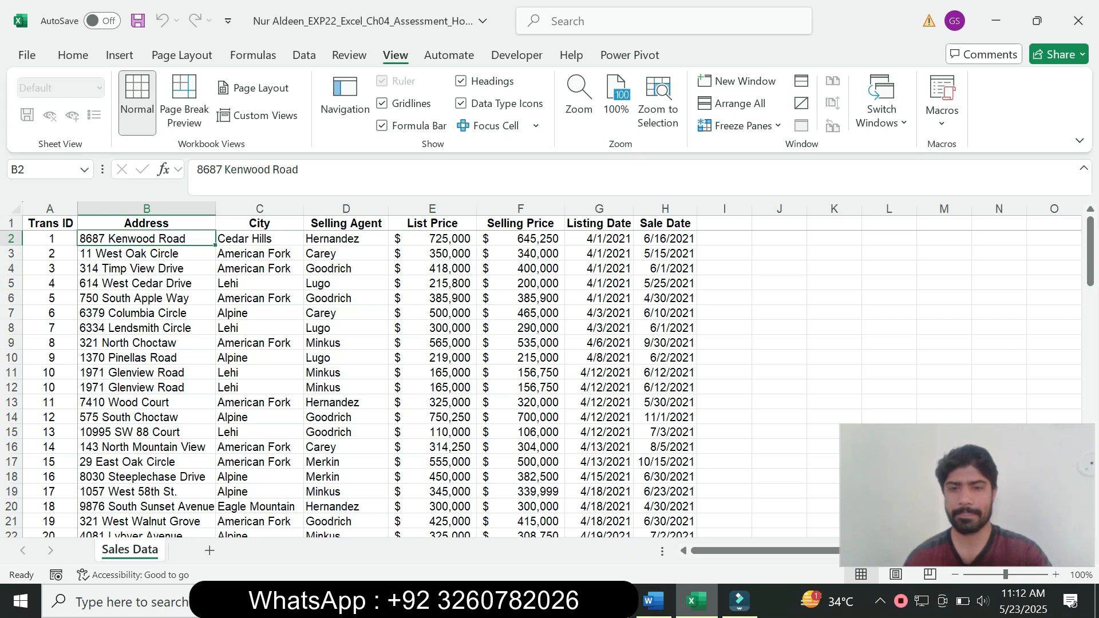
Step: Return to Word, set the step 2 instruction back to 9 pt and remove its highlight
left_click(654, 600)
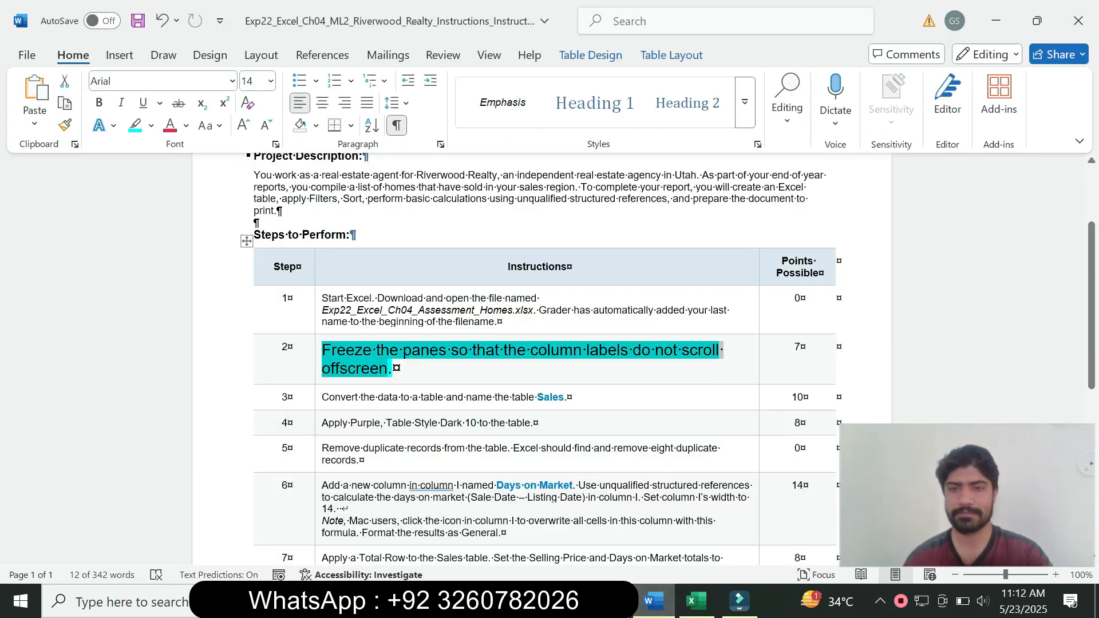
left_click(395, 370)
left_click_drag(394, 369, 322, 351)
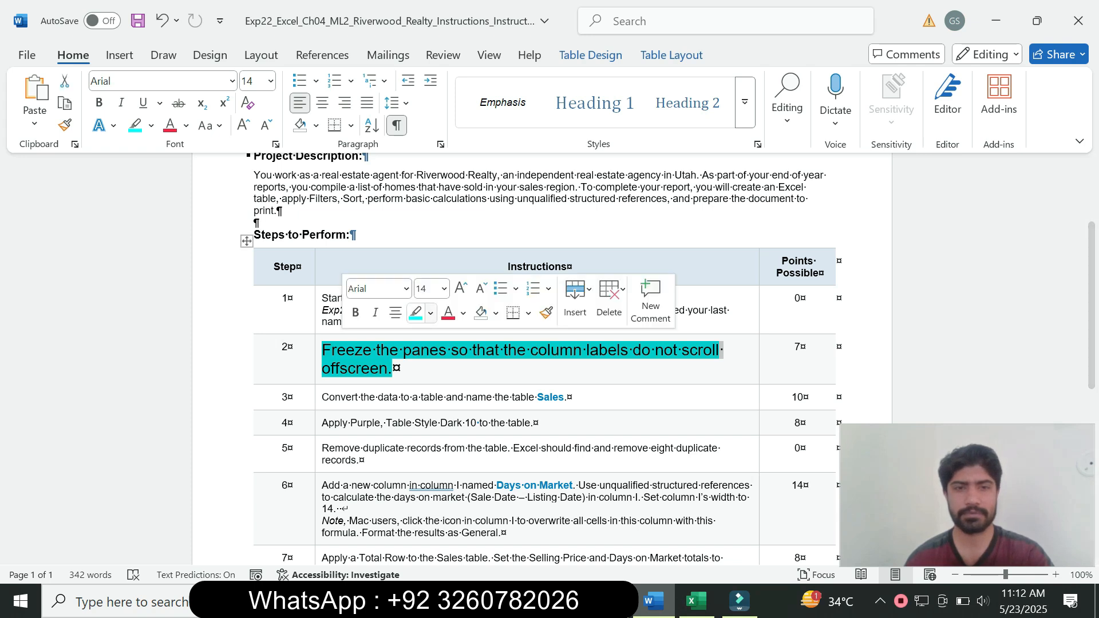
left_click(444, 289)
left_click(427, 332)
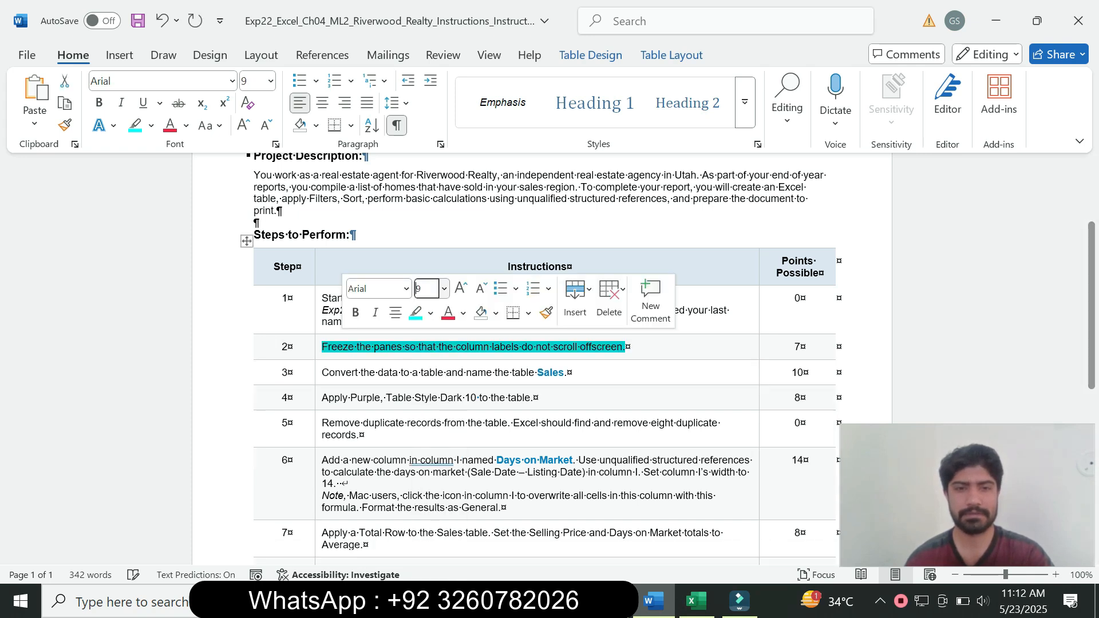
left_click(430, 312)
left_click(452, 452)
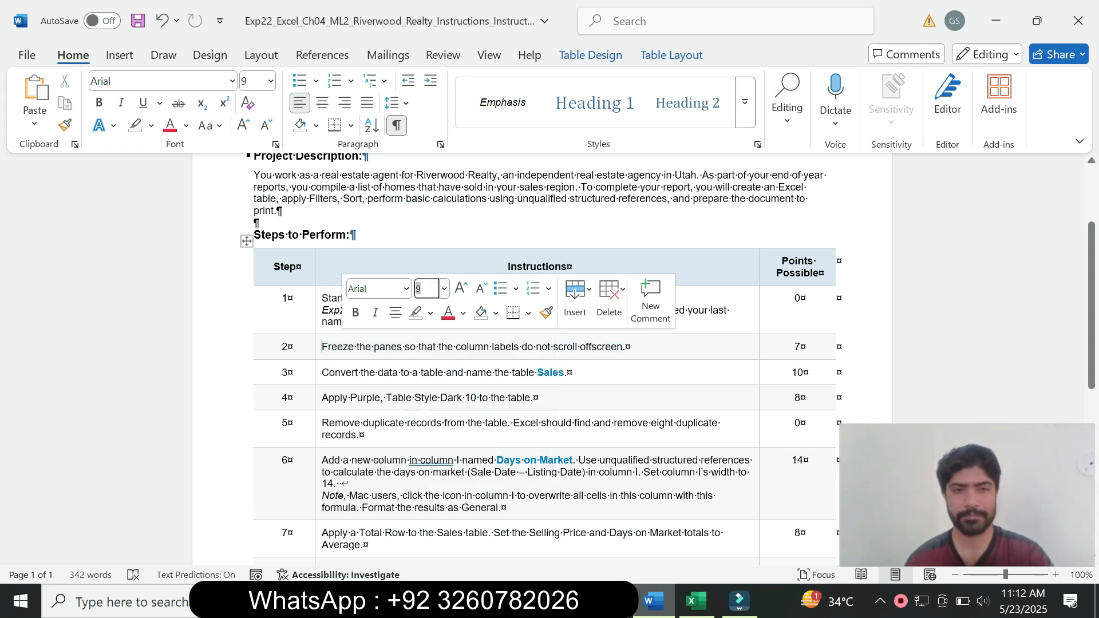
Step: Enlarge the step 3 instruction about creating the Sales table to 14 pt and highlight it in turquoise
left_click(318, 375)
left_click(424, 326)
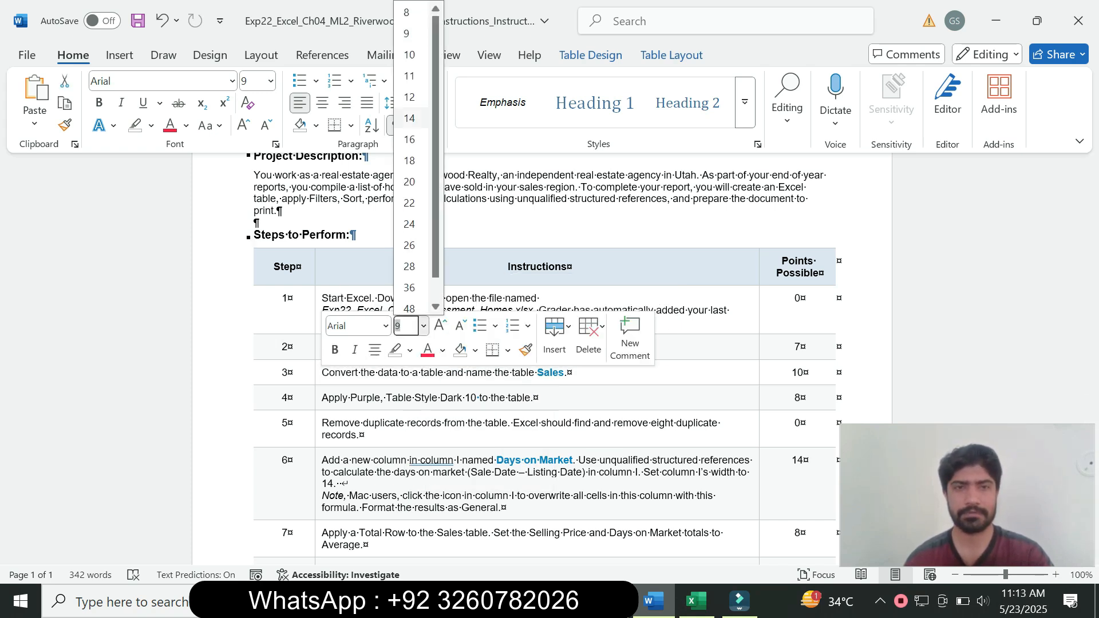
left_click(408, 118)
left_click(151, 125)
left_click(191, 186)
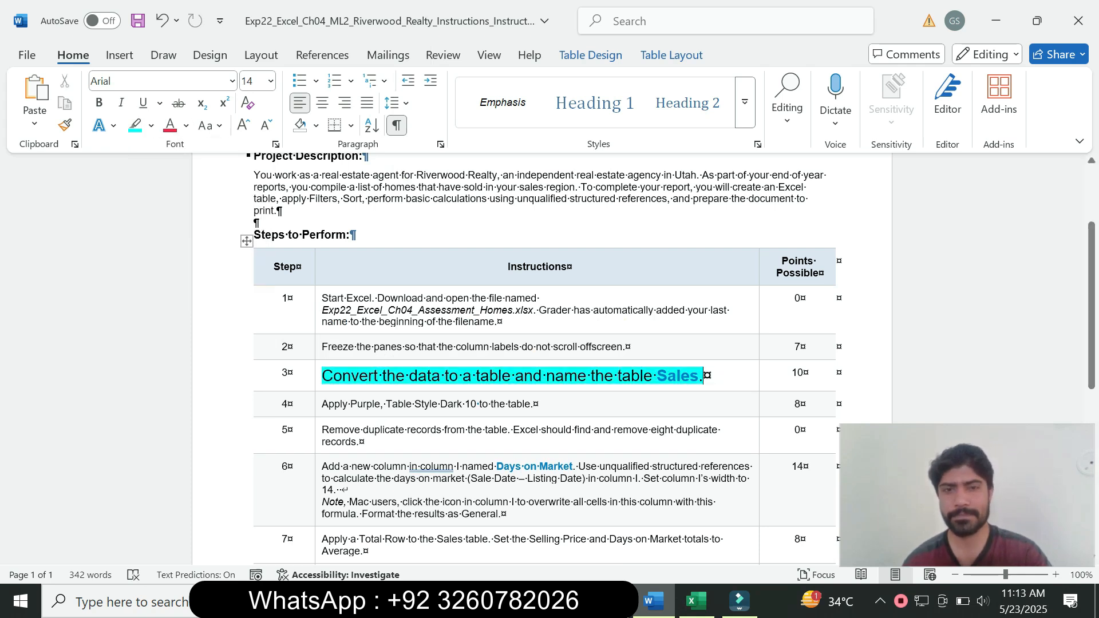
left_click_drag(322, 376, 657, 377)
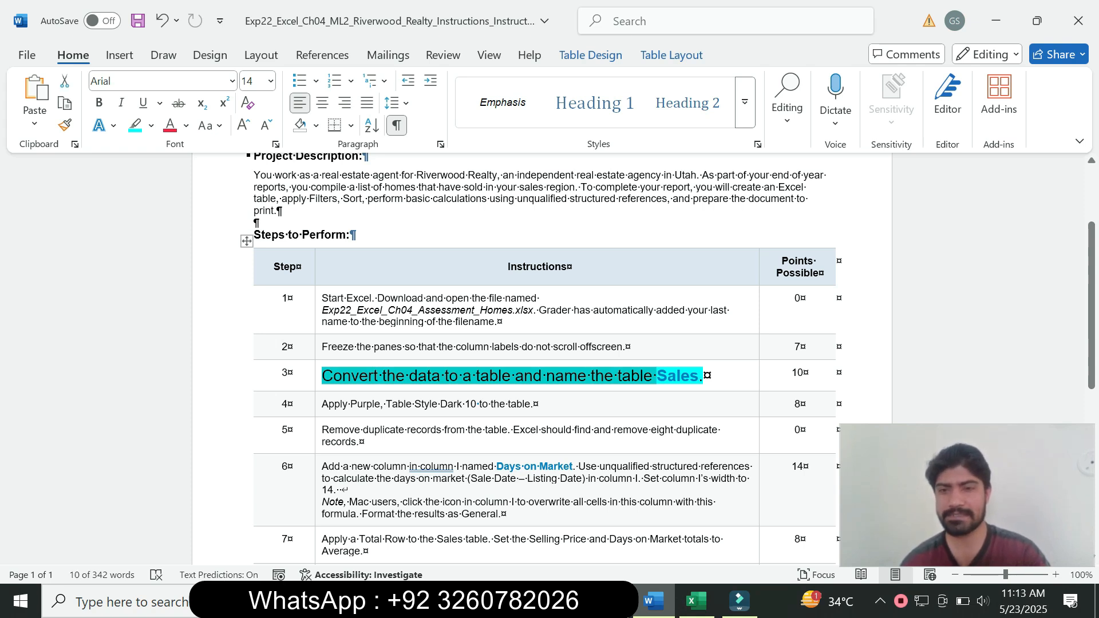
left_click(680, 376)
left_click_drag(657, 376, 700, 376)
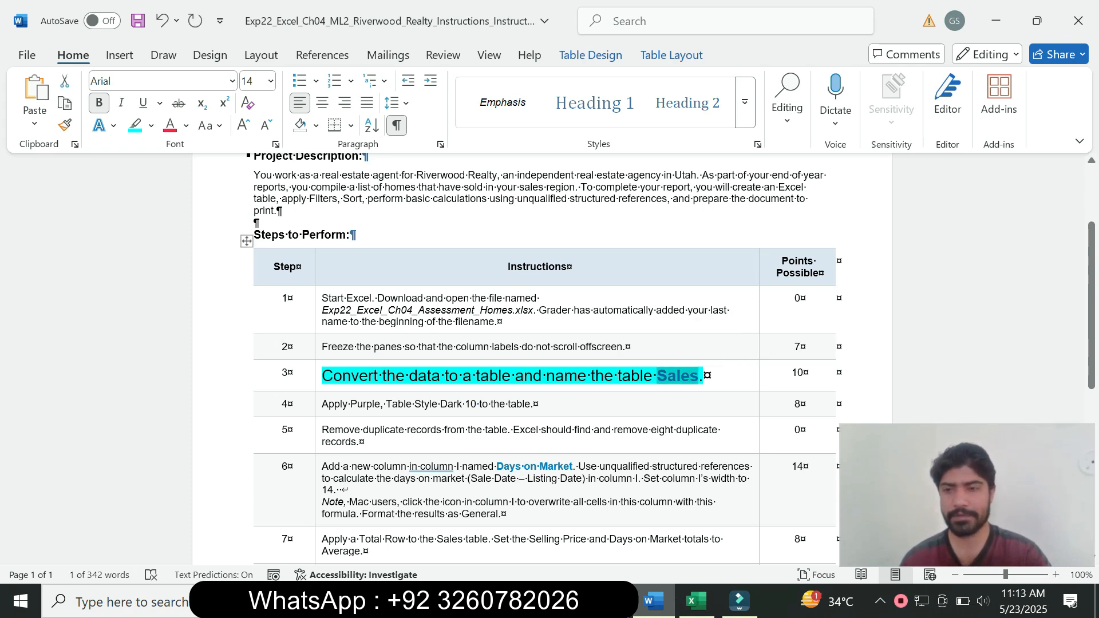
left_click_drag(323, 376, 515, 376)
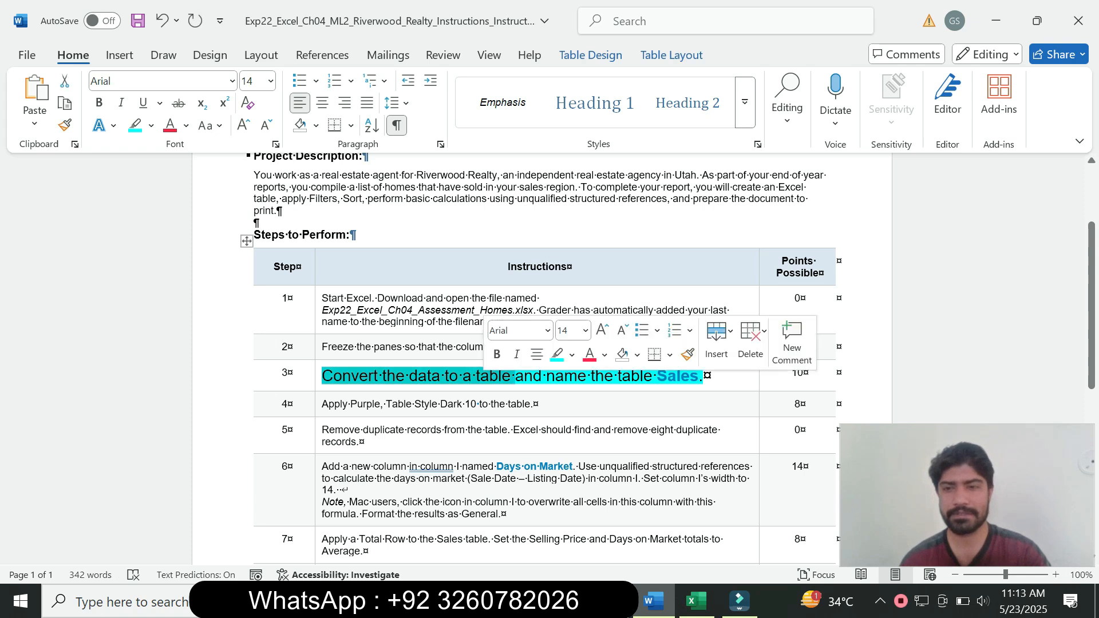
Step: In Excel, convert the range A1:H90 of Sales Data into a table with headers, and return to the Word instructions
left_click(696, 601)
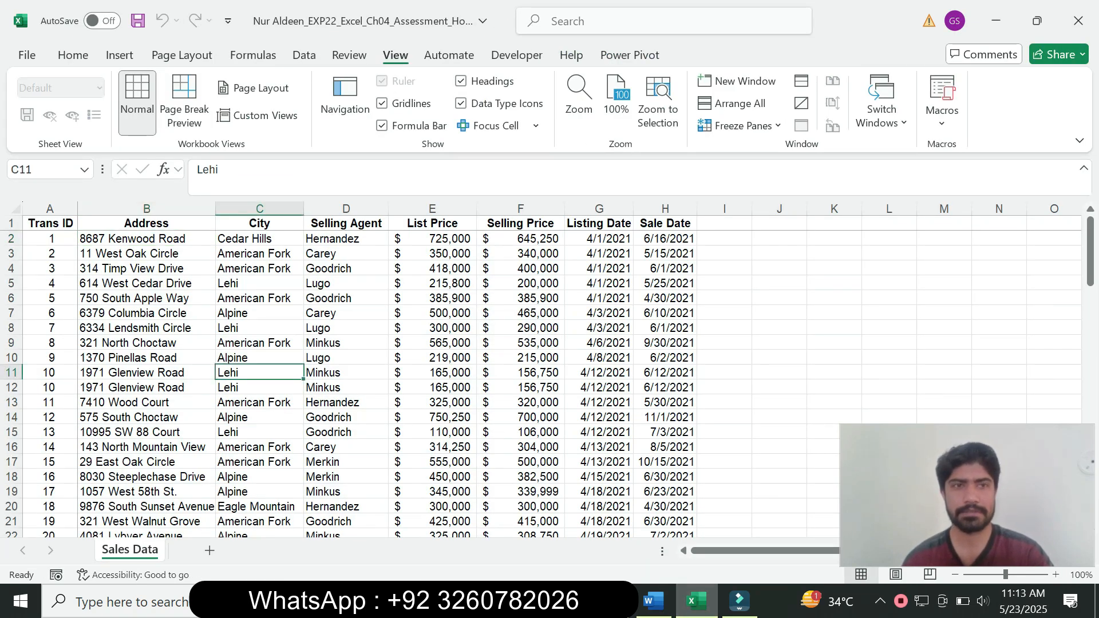
left_click(119, 55)
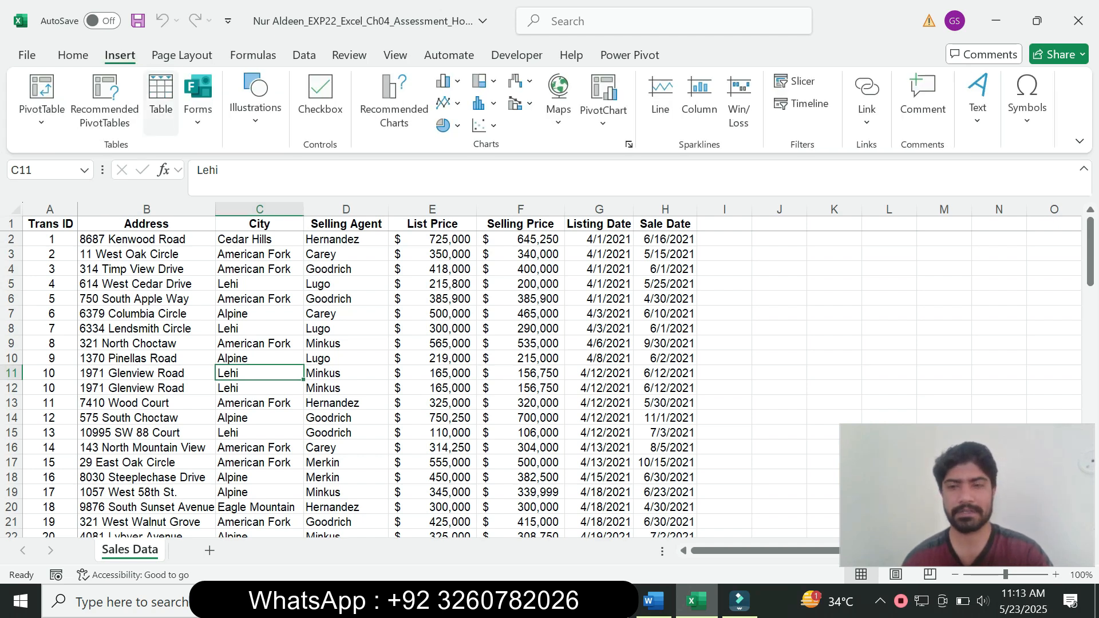
left_click(161, 103)
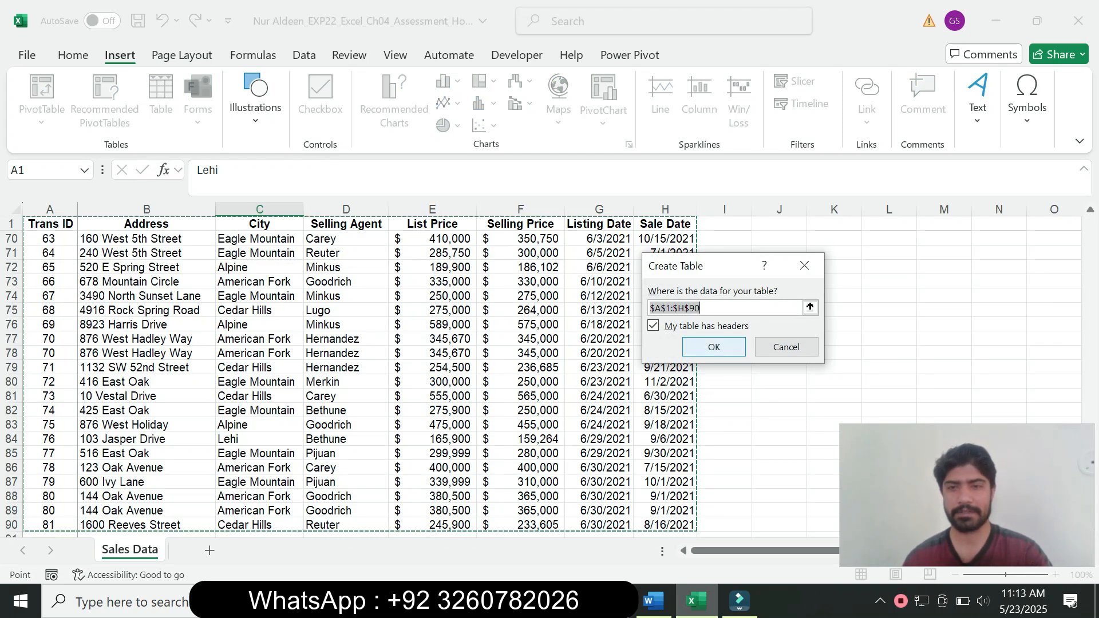
key("Return")
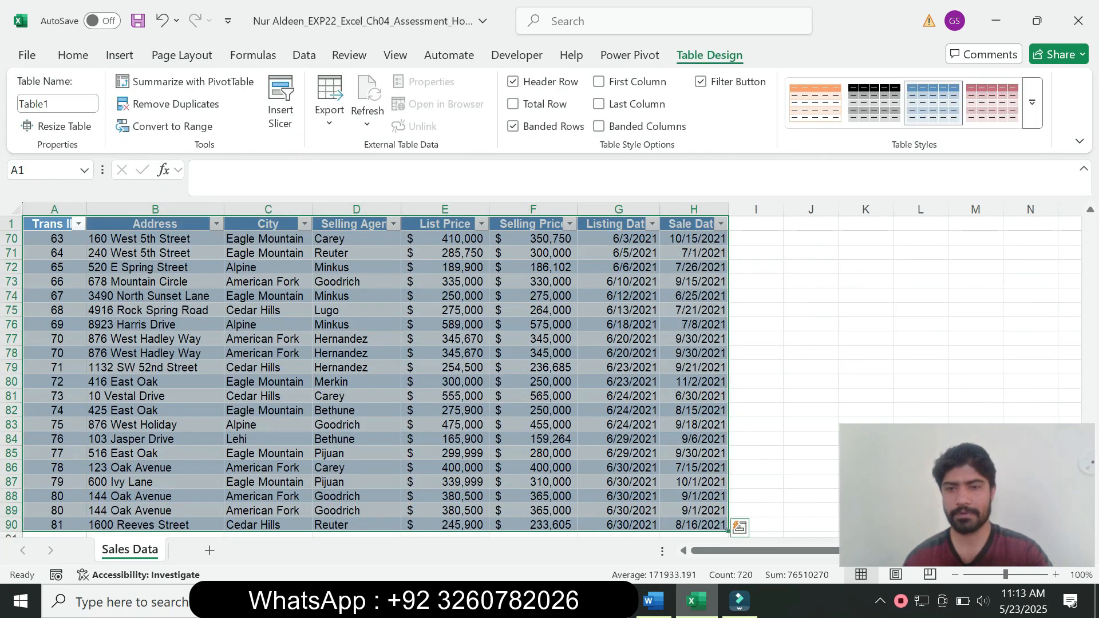
left_click(653, 601)
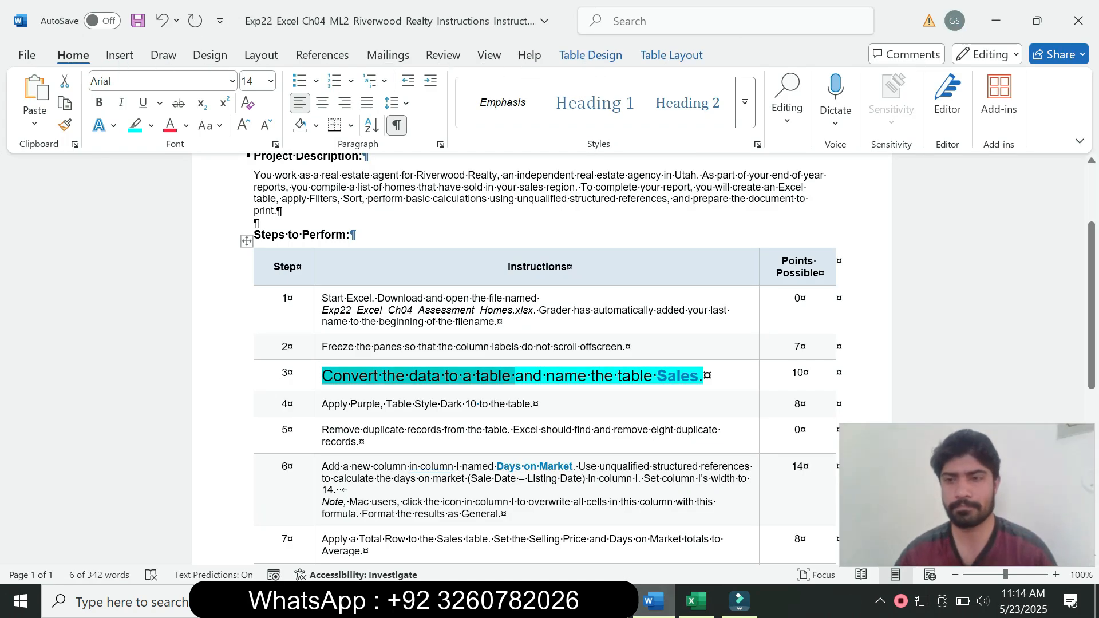
Step: Switch to Excel and name the table on the Sales Data sheet Sales
left_click(795, 431)
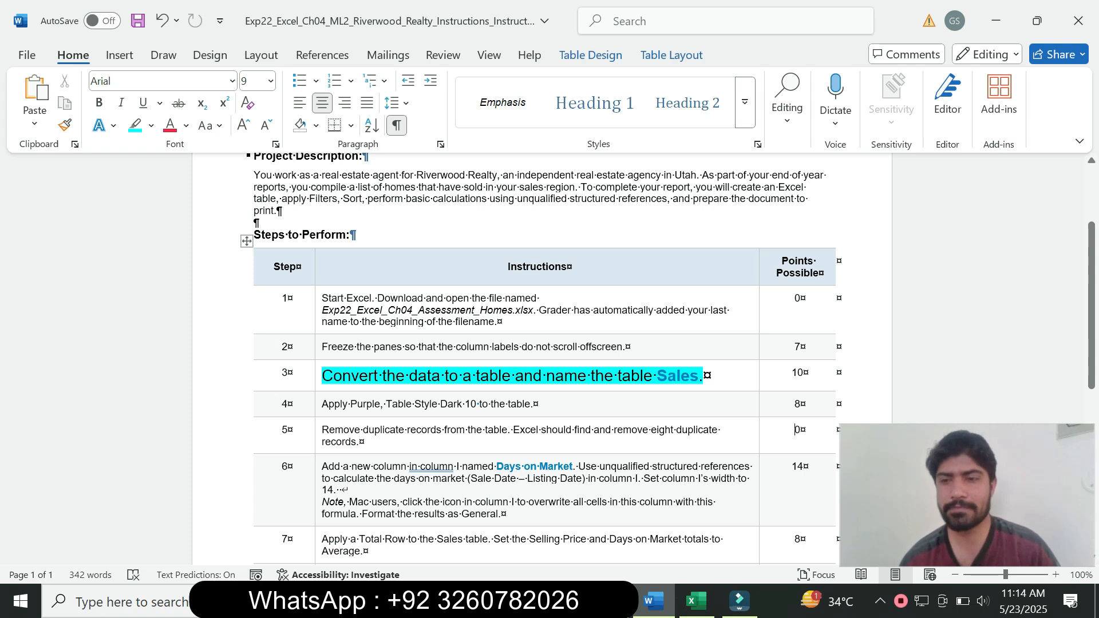
left_click_drag(657, 376, 699, 376)
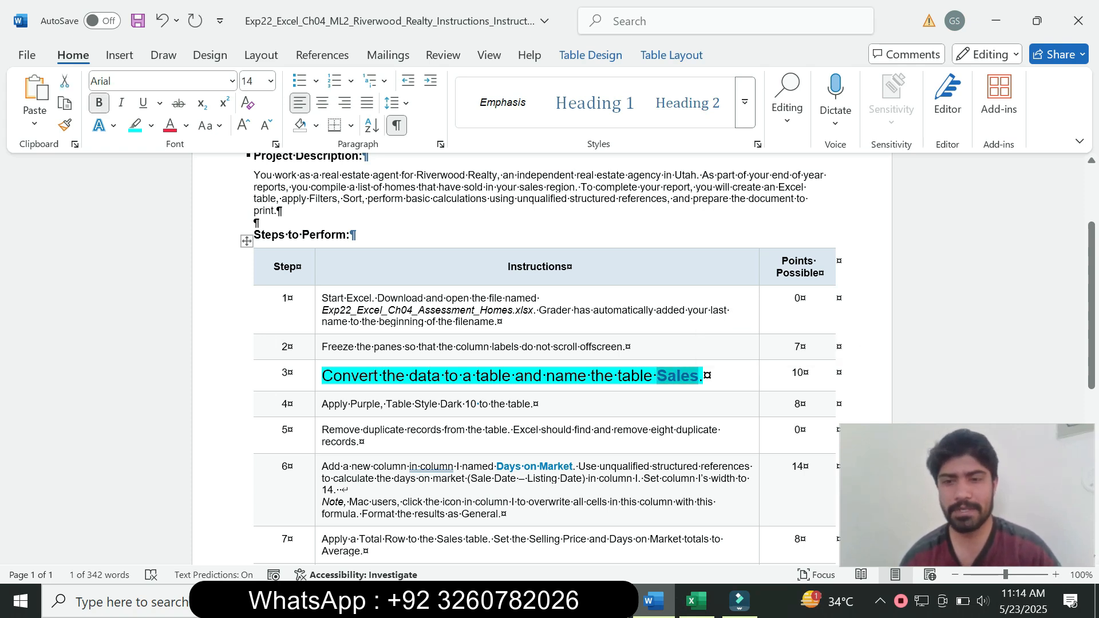
left_click(697, 601)
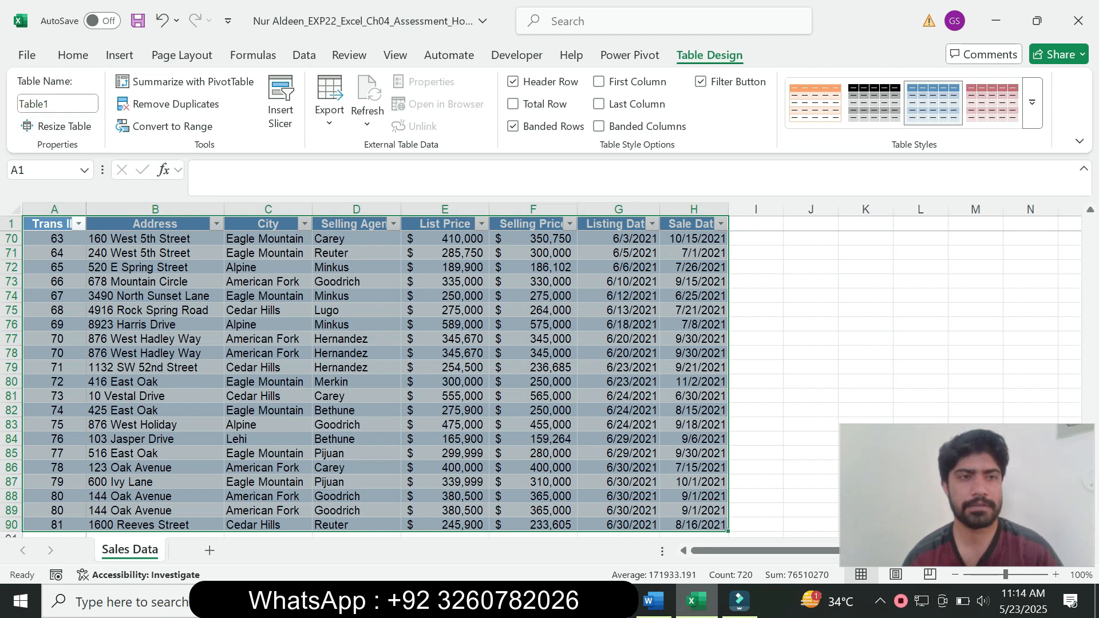
left_click(59, 104)
type("Sales")
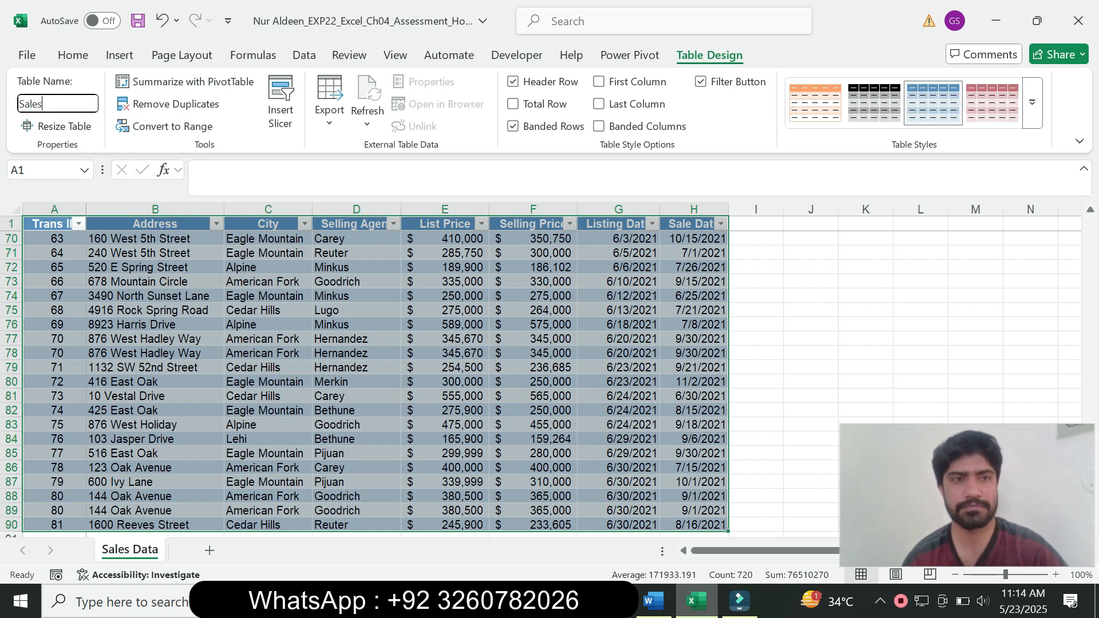
key("Return")
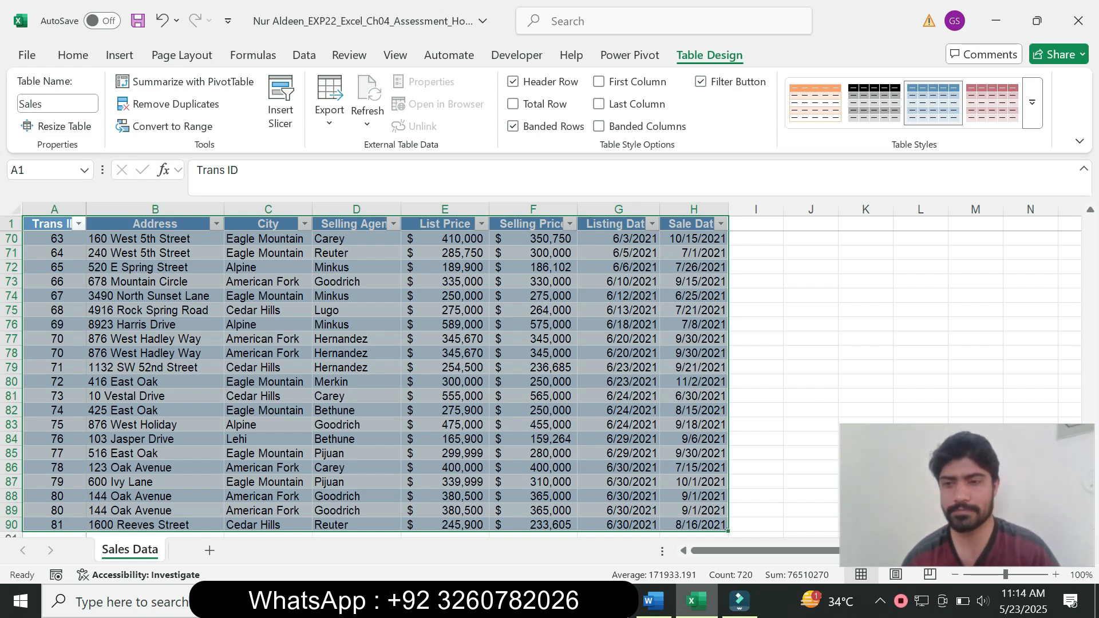
Step: Return to Word, set the step 3 instruction back to 9 pt and remove its highlight
key("alt+Tab")
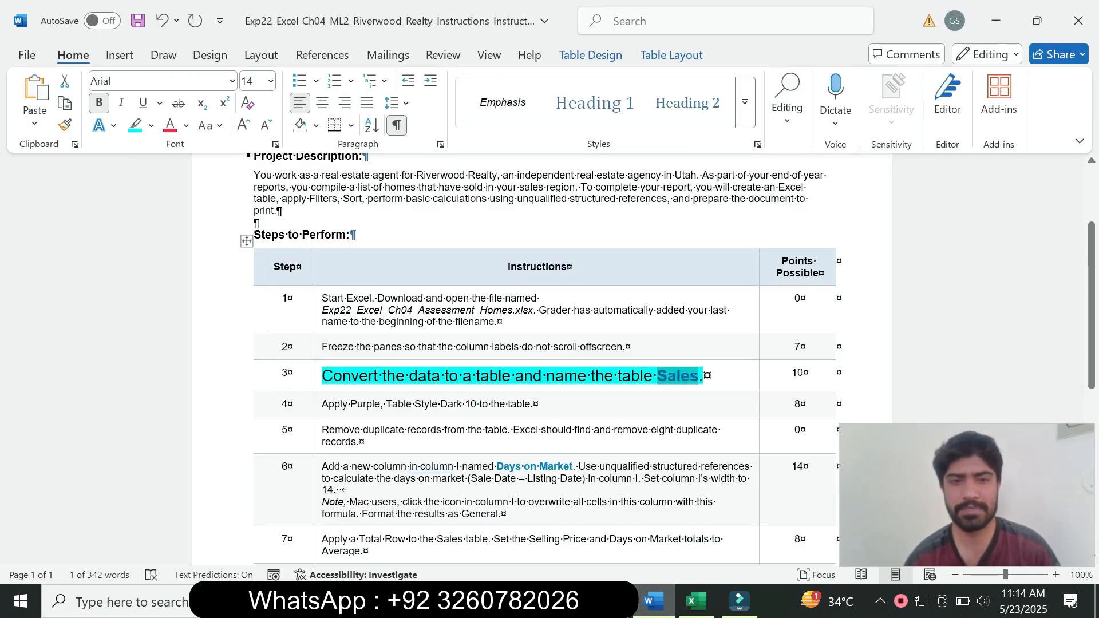
left_click(318, 376)
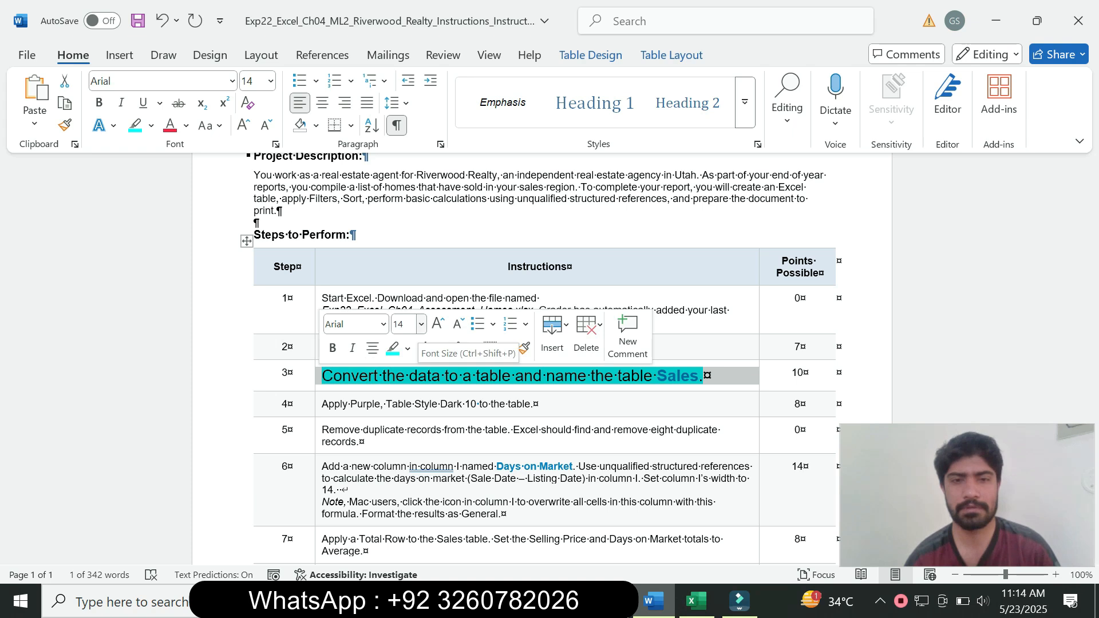
left_click(421, 325)
left_click(404, 33)
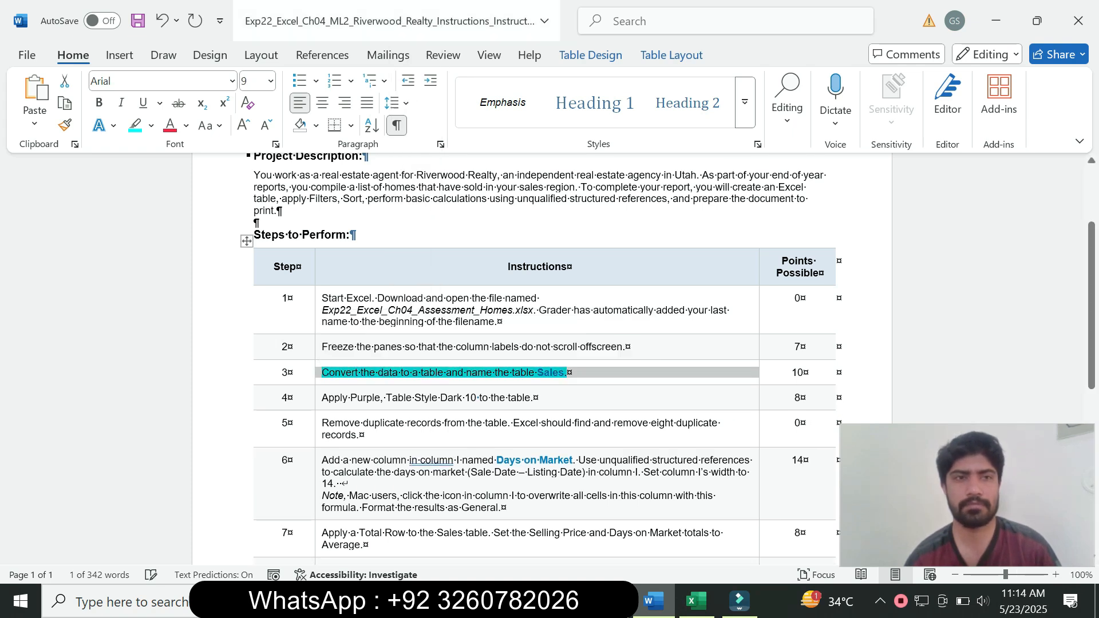
left_click(151, 125)
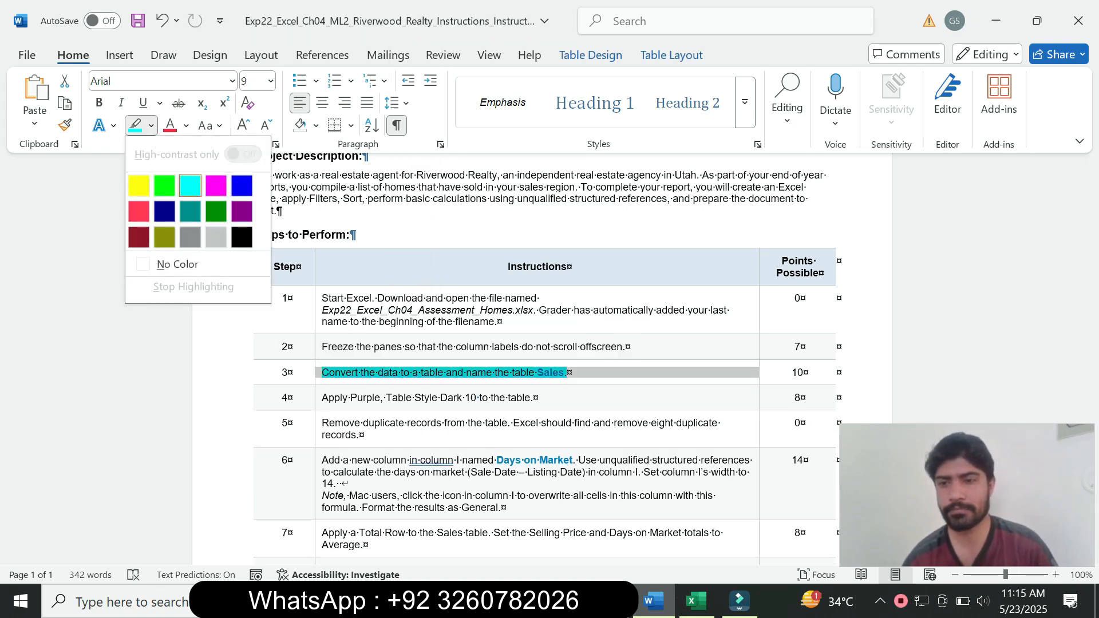
left_click(183, 265)
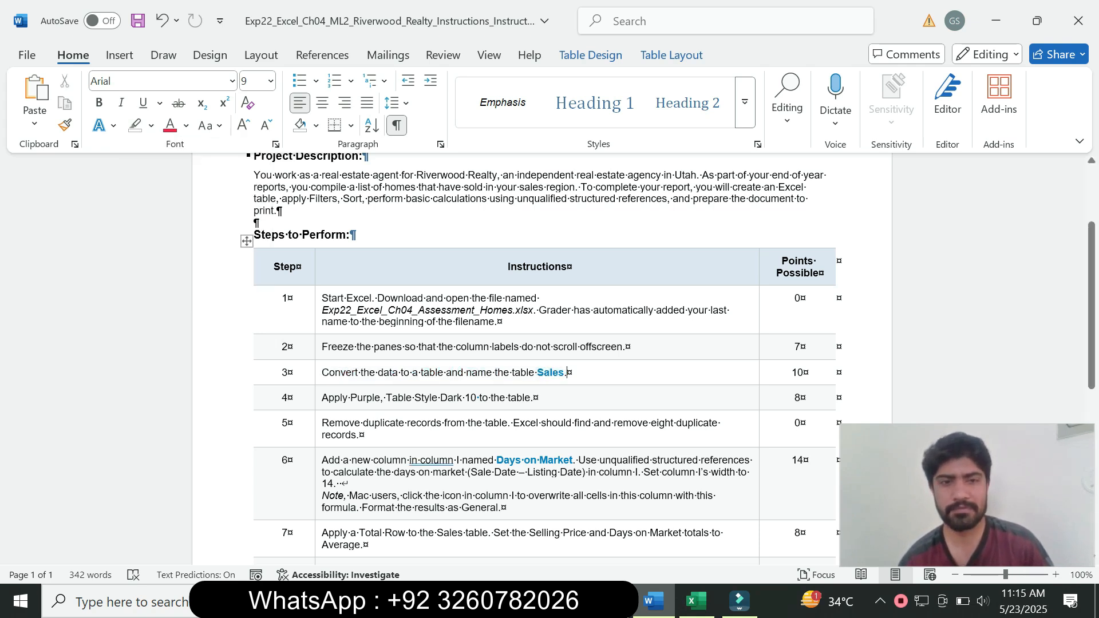
Step: Enlarge the step 4 instruction about the table style to 14 pt and highlight it in turquoise
left_click(319, 401)
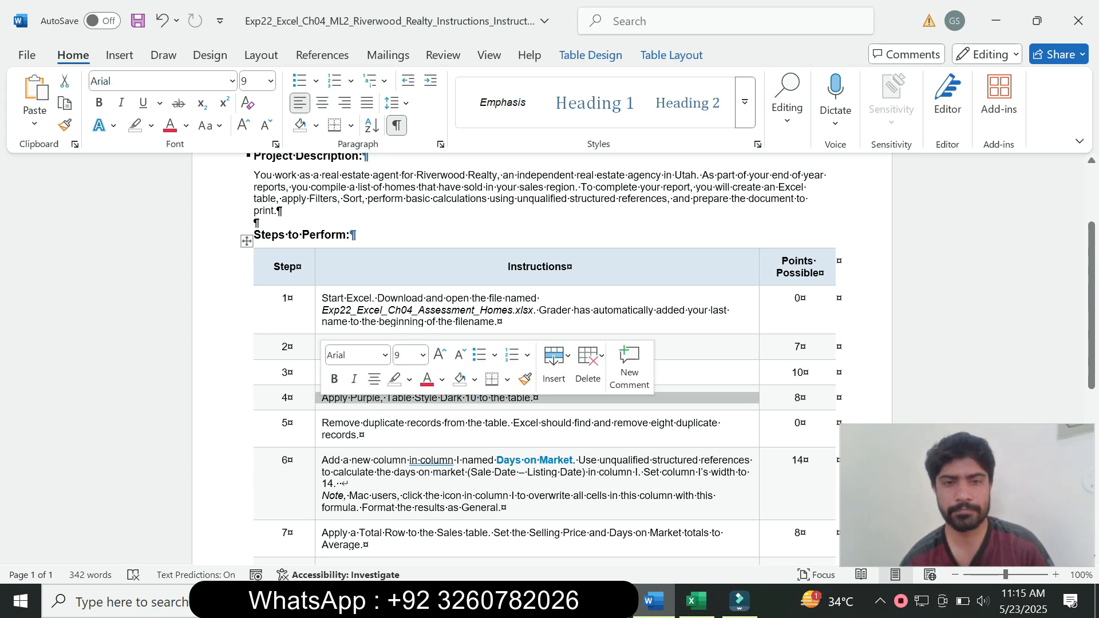
left_click(423, 355)
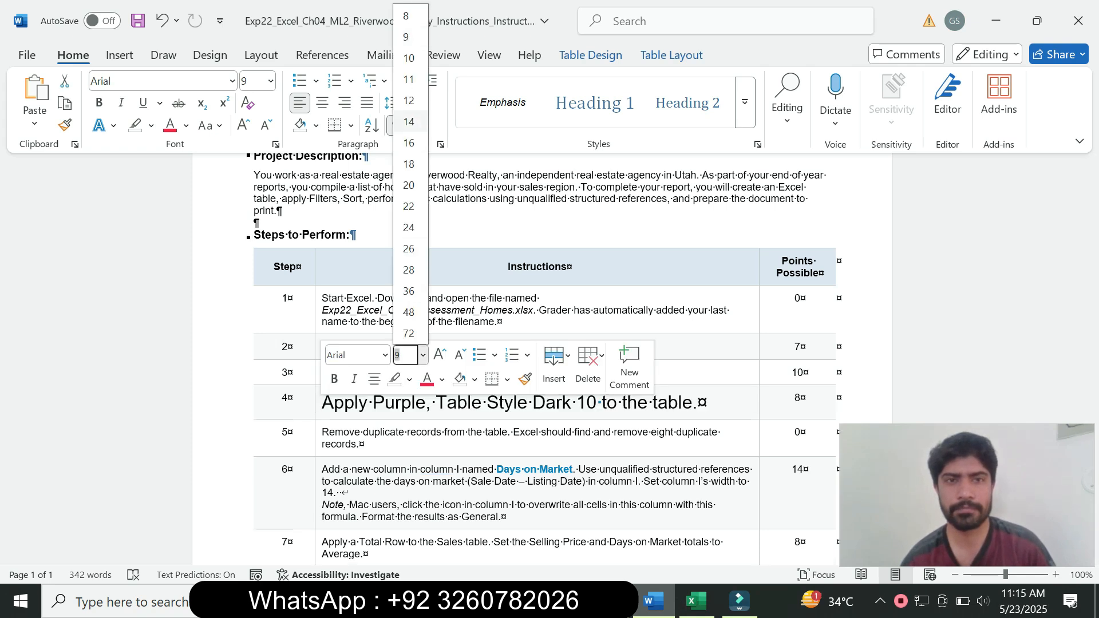
left_click(411, 121)
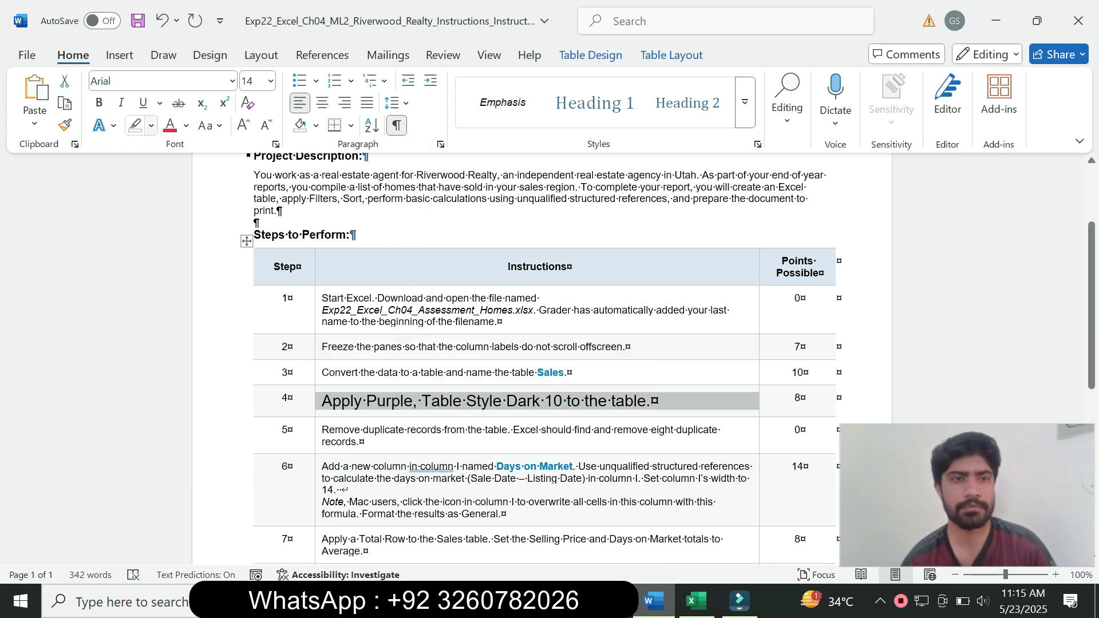
left_click(151, 125)
left_click(190, 186)
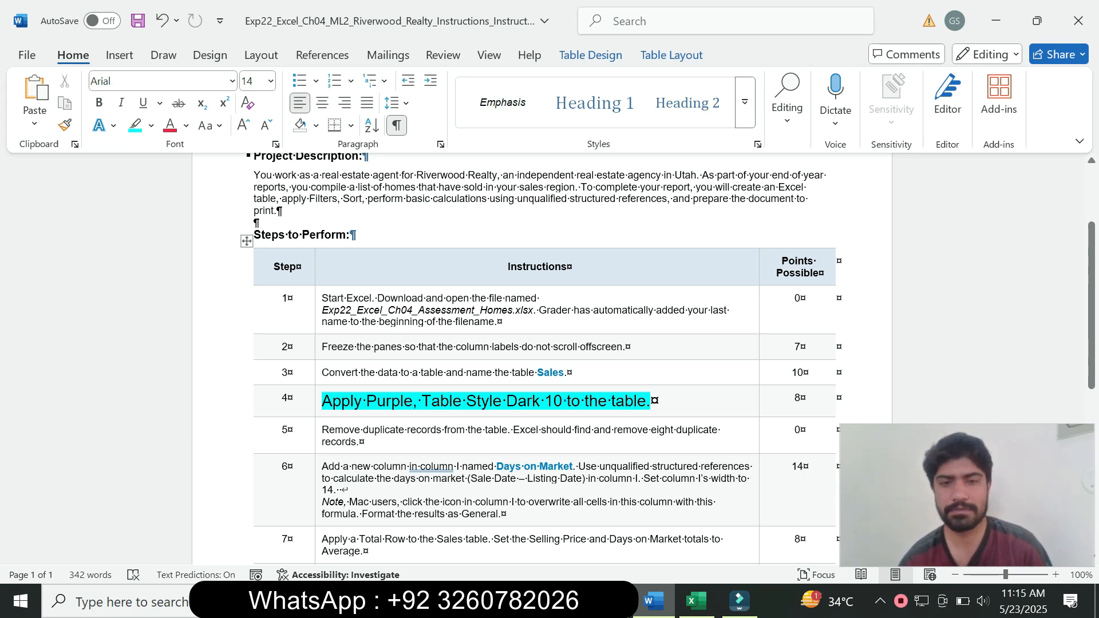
left_click_drag(366, 401, 465, 401)
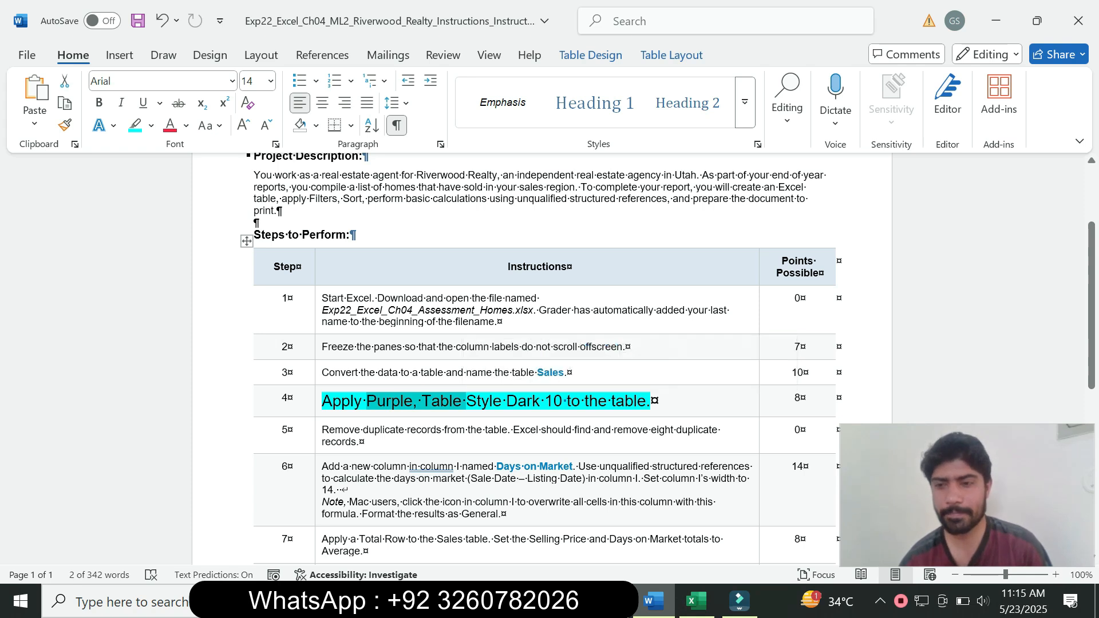
Step: Switch to Excel and apply the Purple, Table Style Dark 10 style to the Sales table
left_click(696, 602)
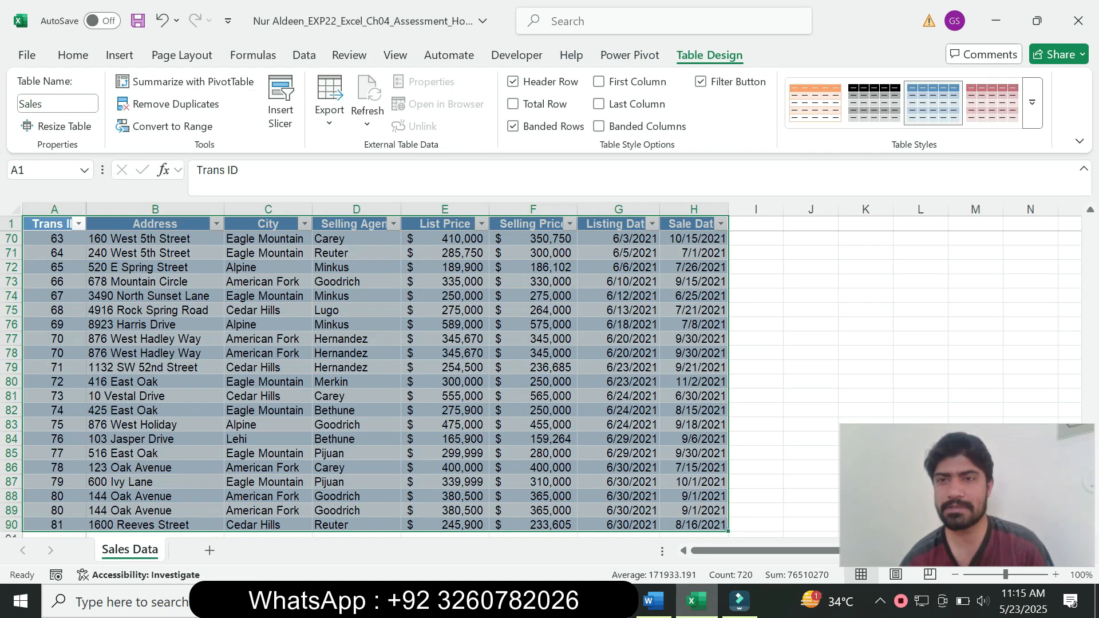
left_click(653, 601)
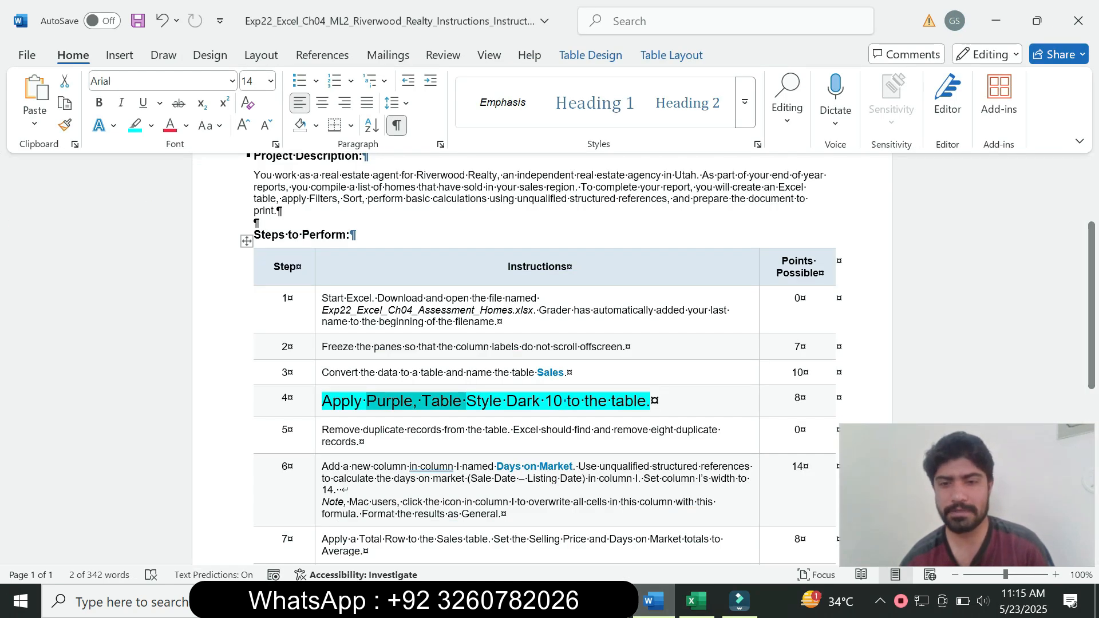
left_click(695, 600)
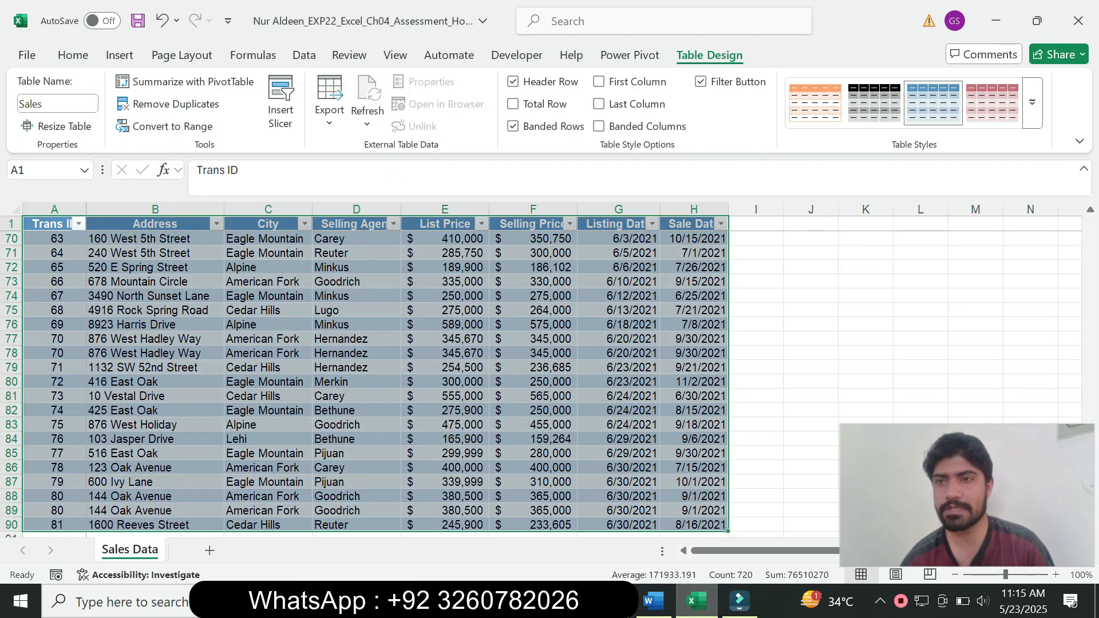
left_click(1032, 102)
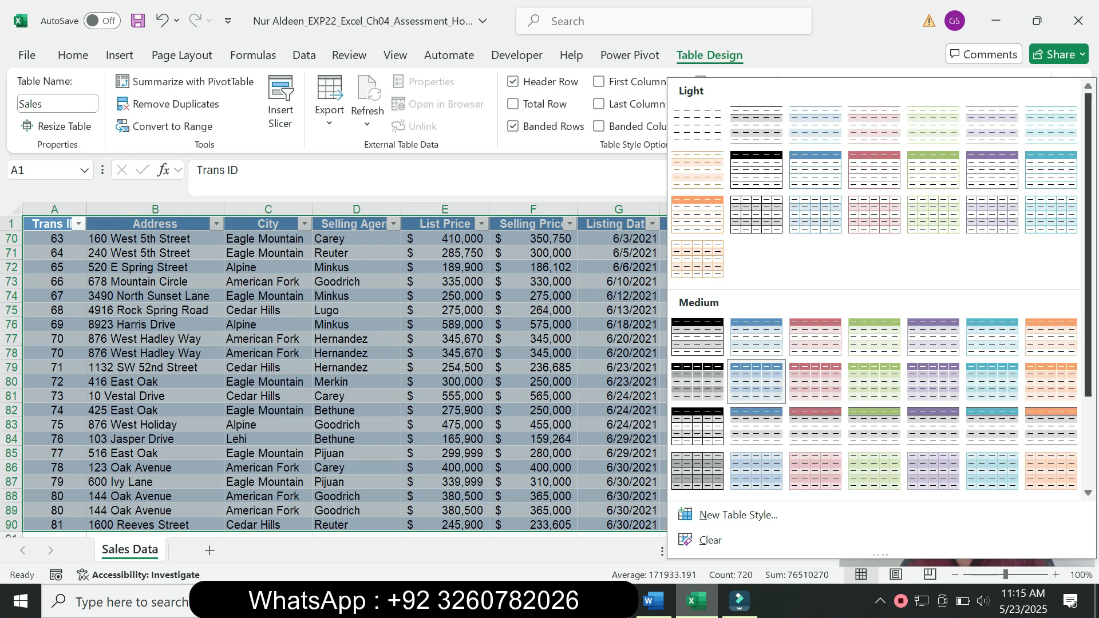
scroll(875, 286, "down", 3)
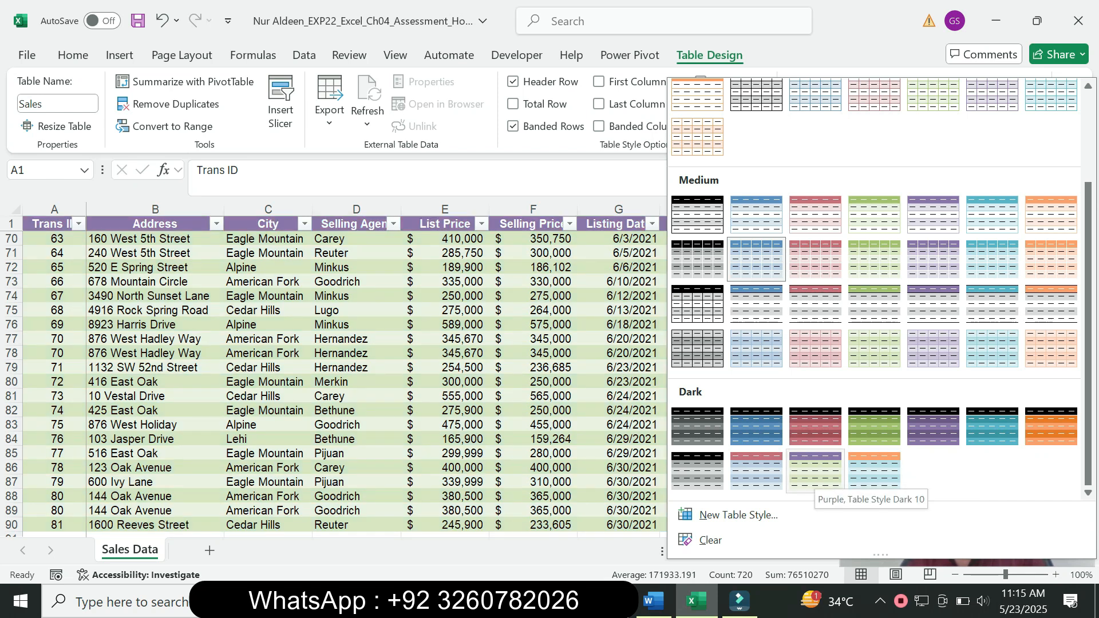
left_click(816, 470)
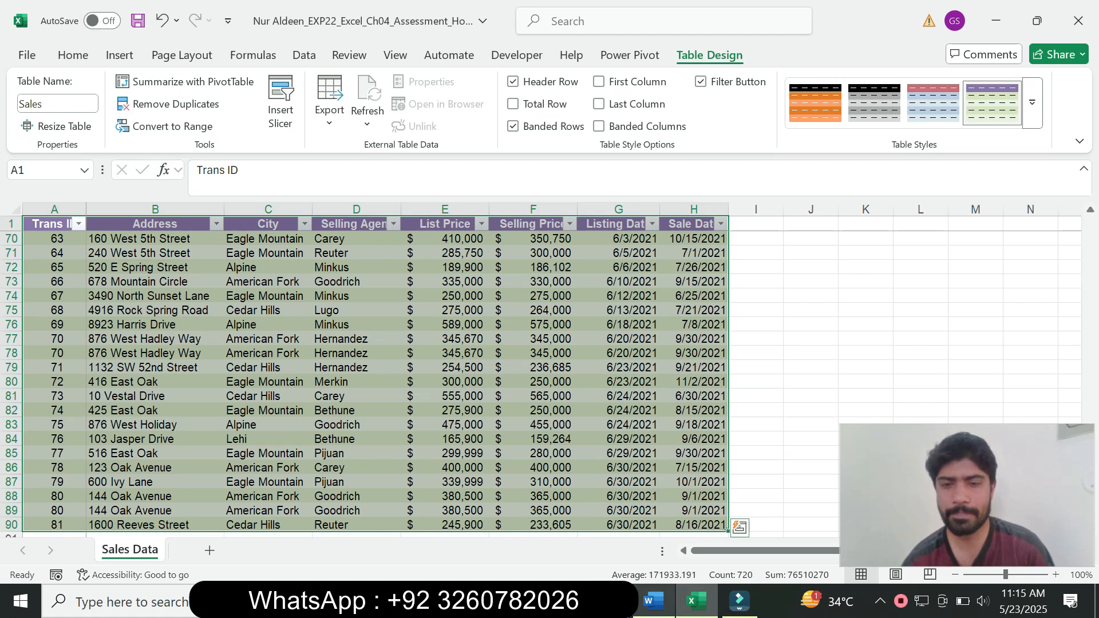
Step: Return to Word, set the step 4 instruction back to 9 pt and remove its highlight
key("alt+Tab")
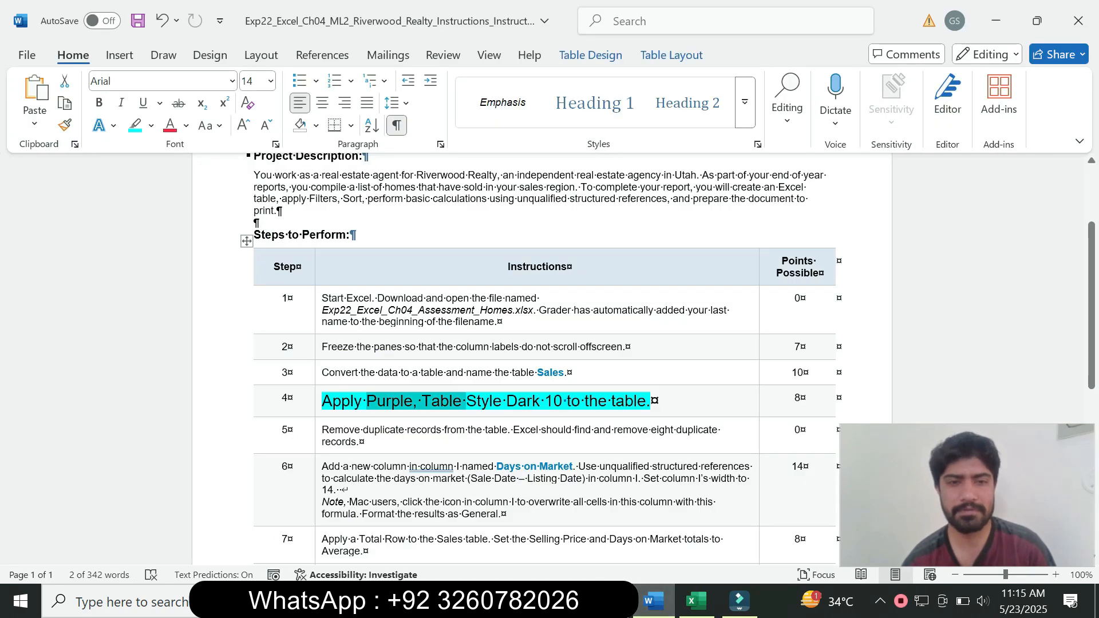
left_click_drag(453, 401, 667, 401)
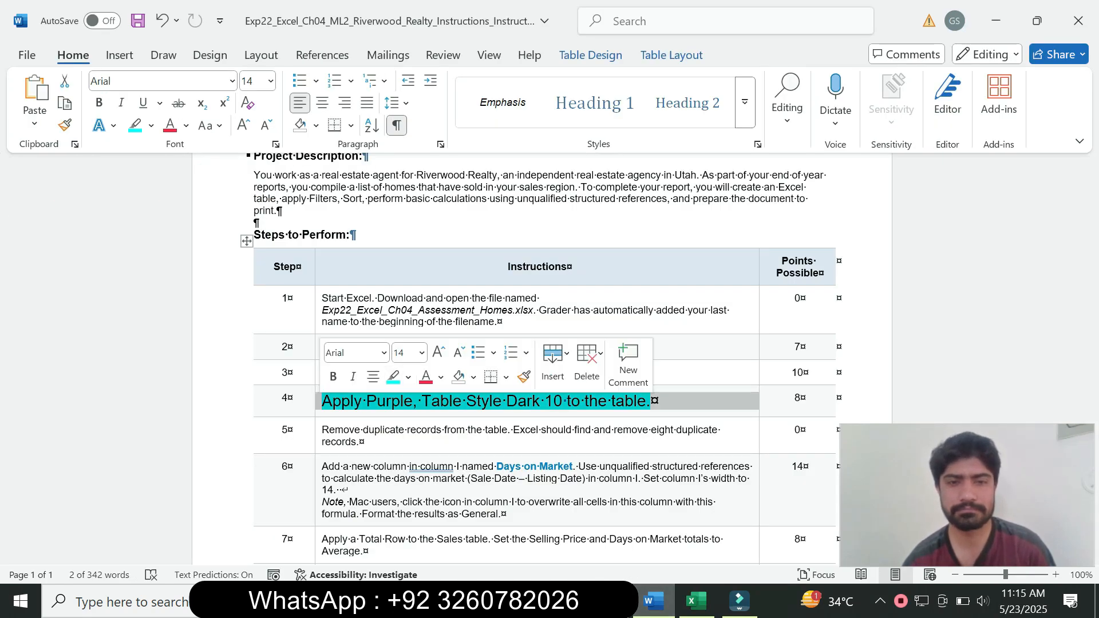
left_click(422, 352)
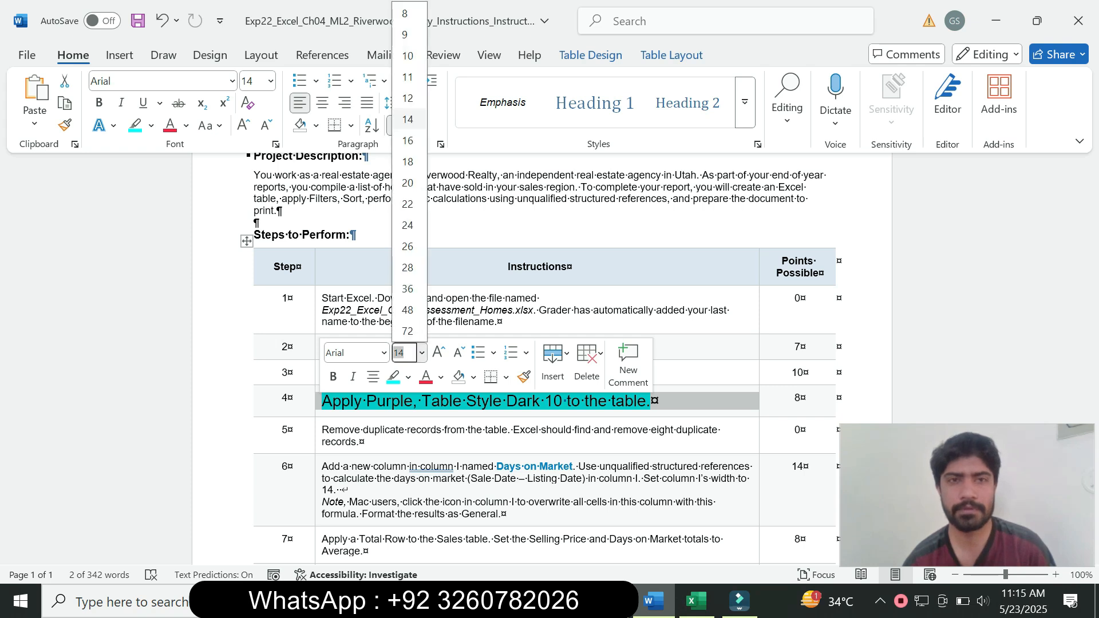
left_click(406, 34)
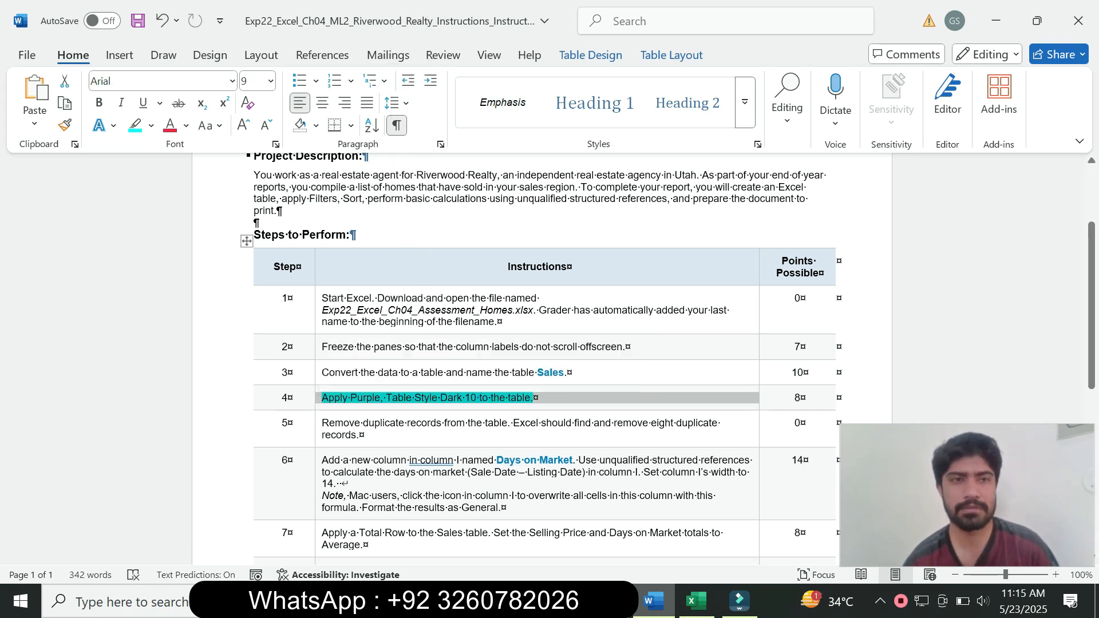
left_click(151, 126)
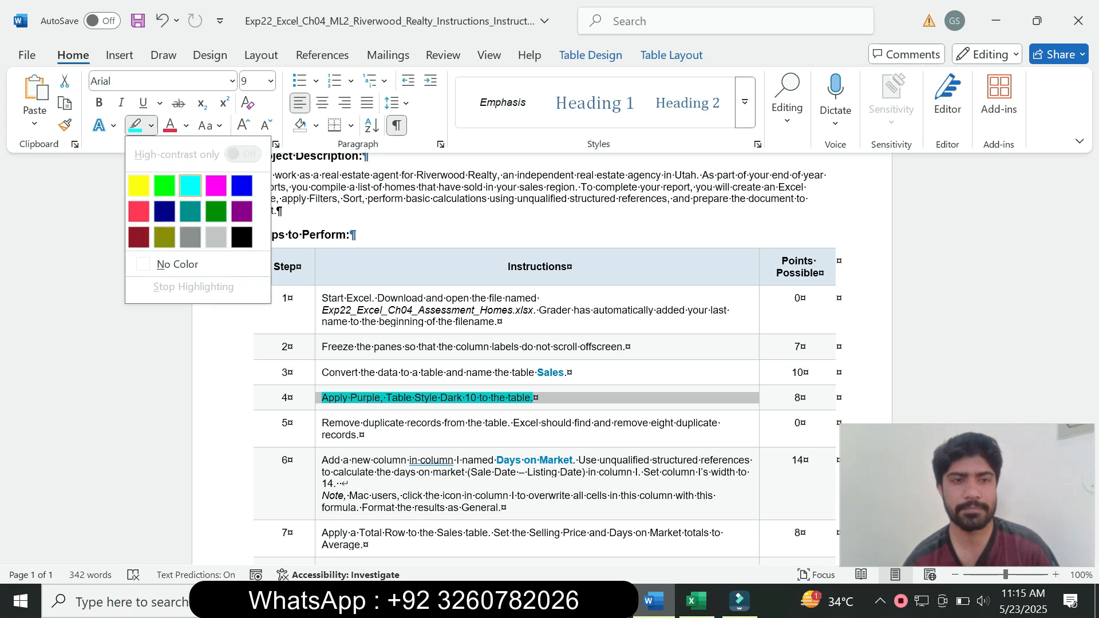
left_click(178, 264)
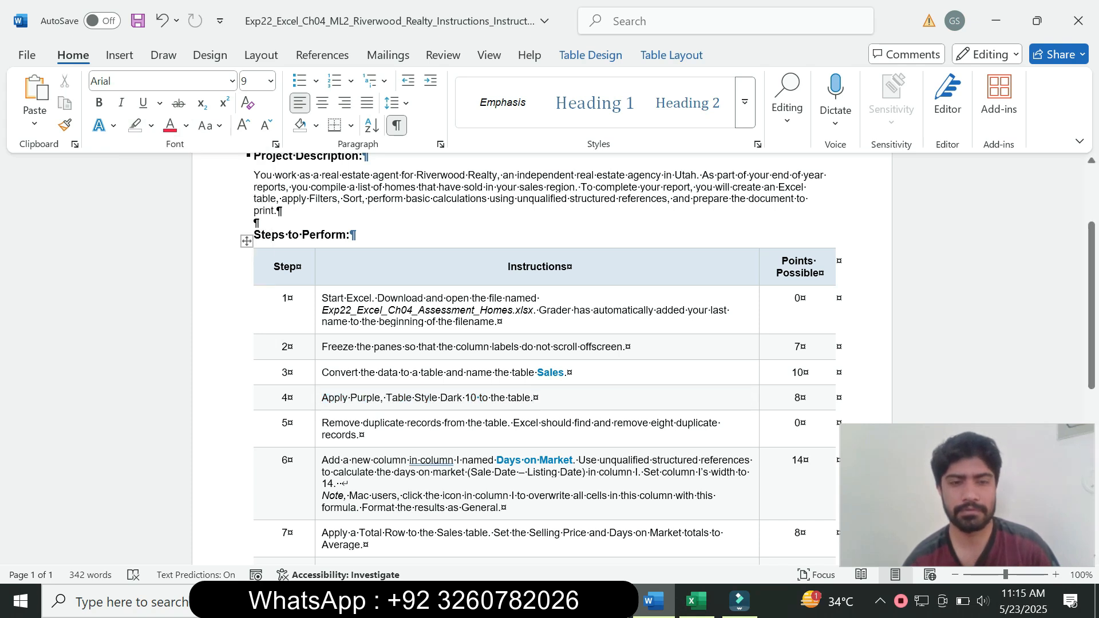
Step: Enlarge the step 5 instruction about removing duplicate records to 14 pt and highlight it in turquoise
left_click(319, 428)
left_click(420, 377)
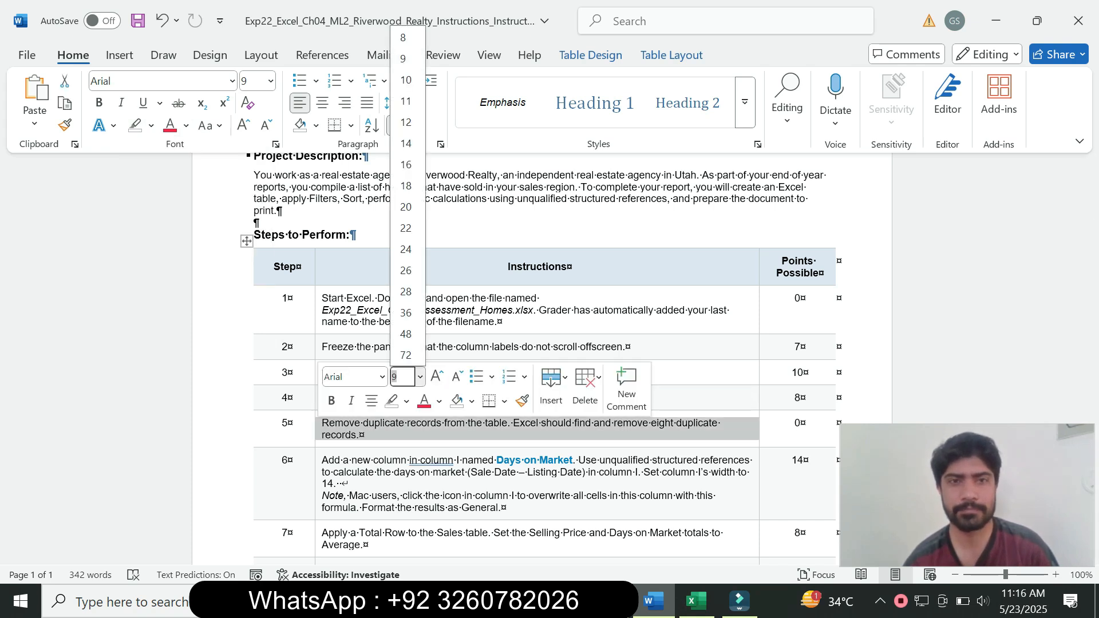
left_click(406, 143)
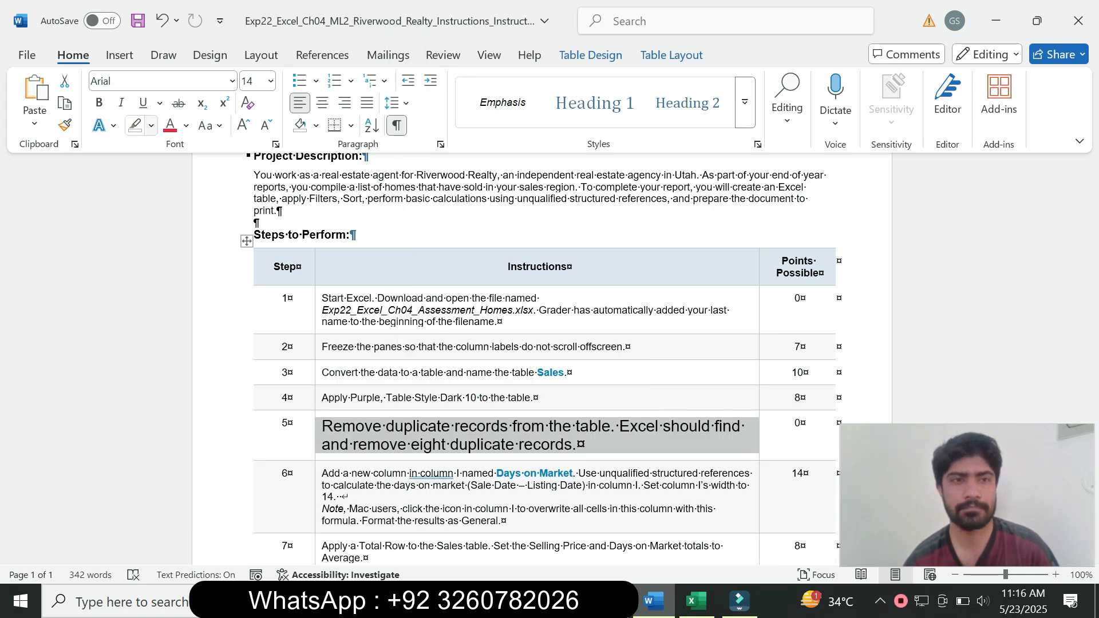
left_click(151, 126)
left_click(190, 186)
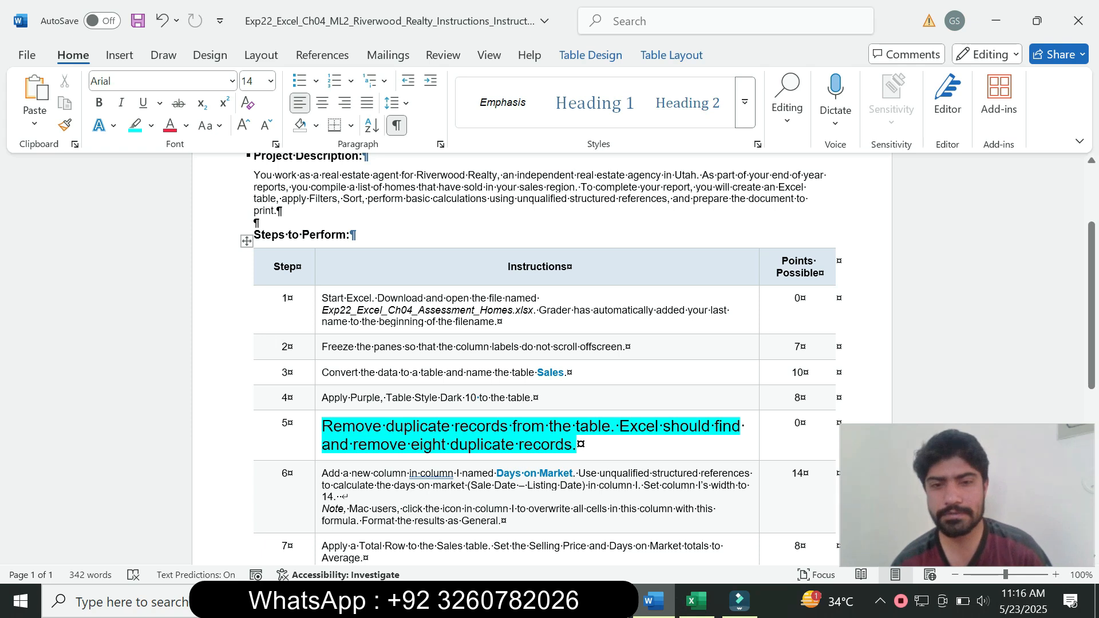
left_click_drag(372, 426, 454, 428)
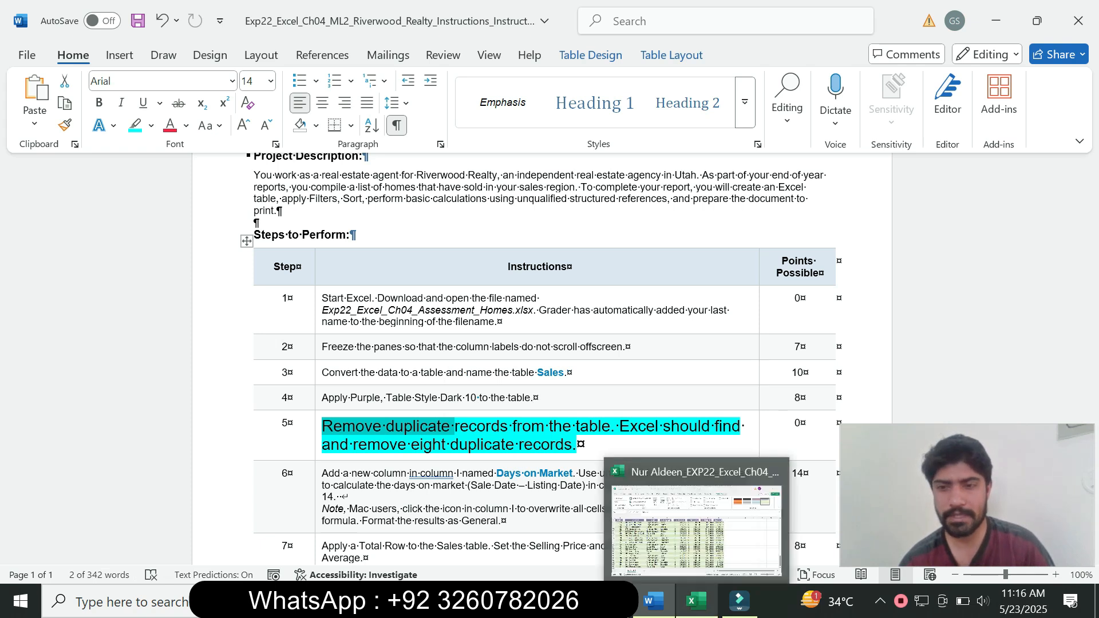
Step: Switch to Excel and remove duplicate records from the Sales table, comparing all columns with headers included
left_click(736, 524)
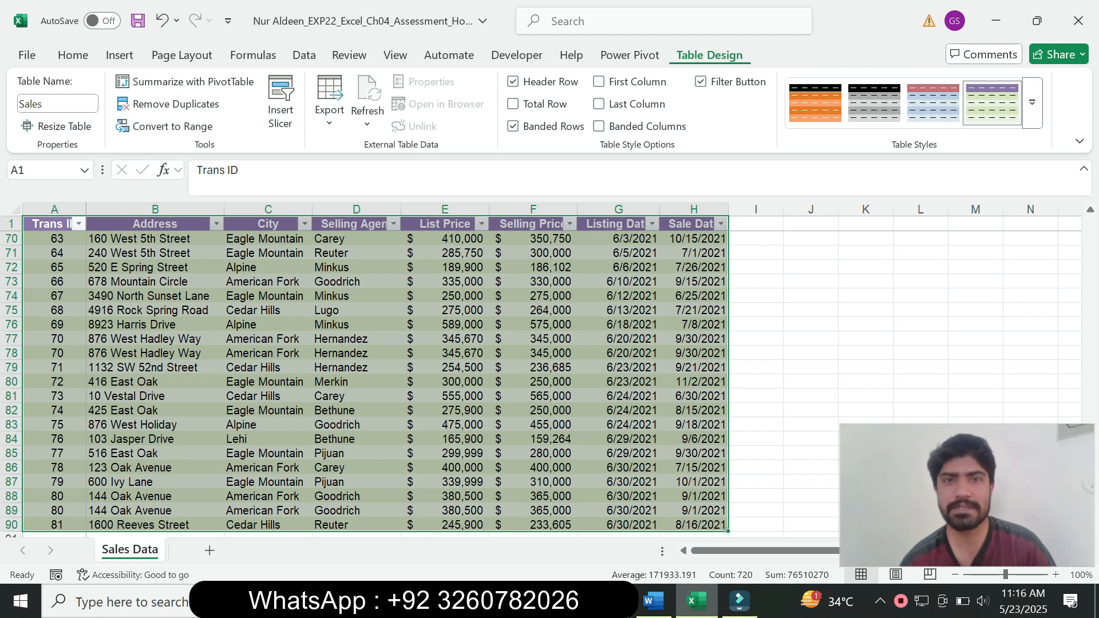
left_click(172, 104)
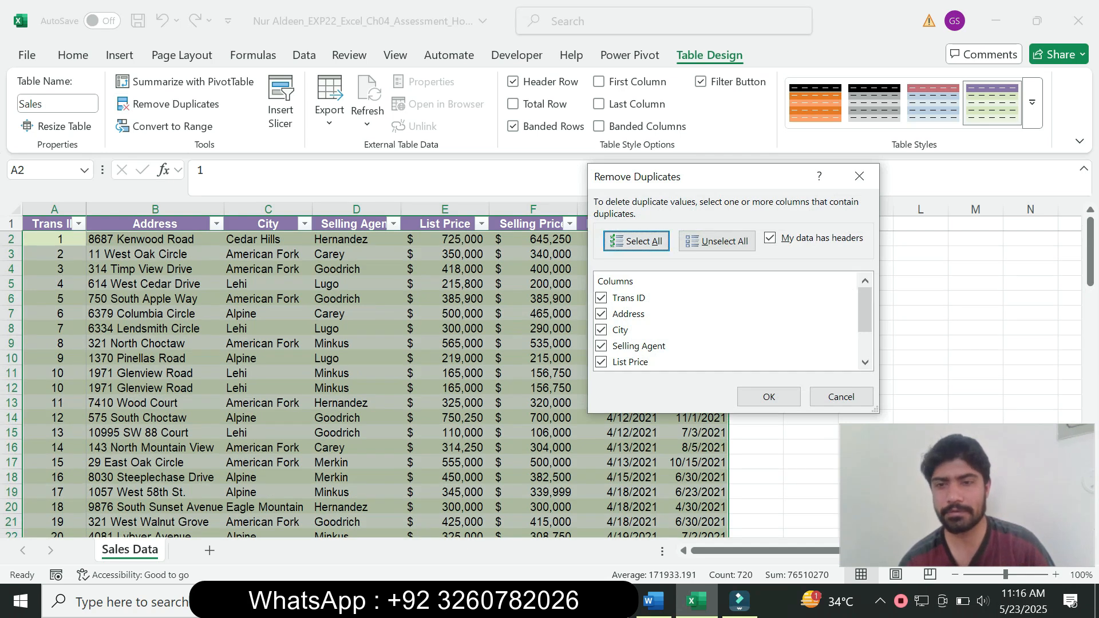
left_click(769, 397)
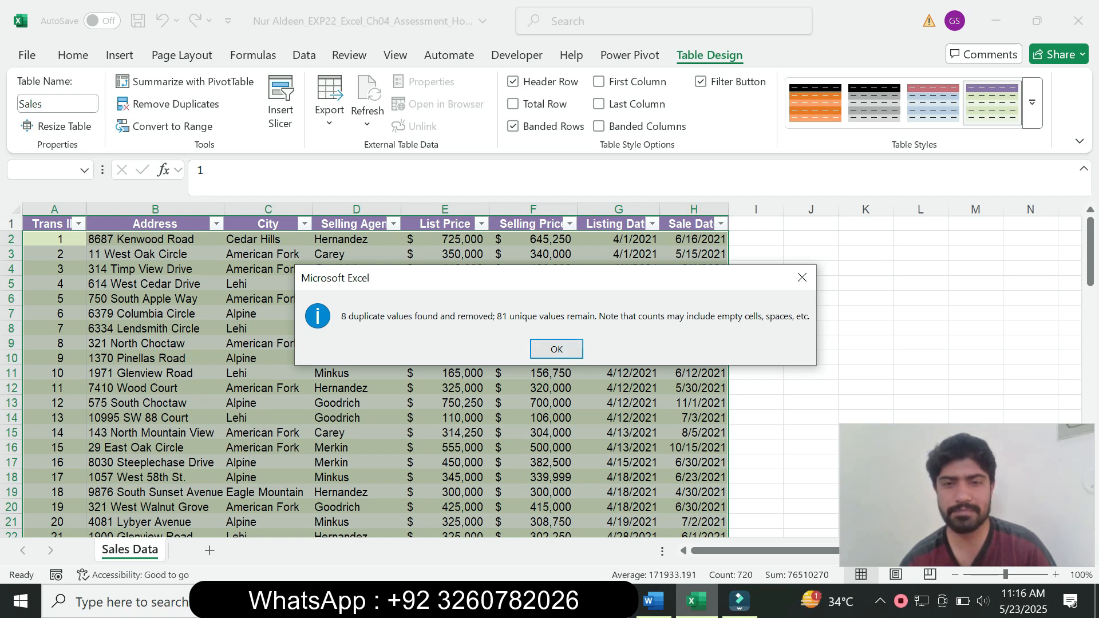
key("Return")
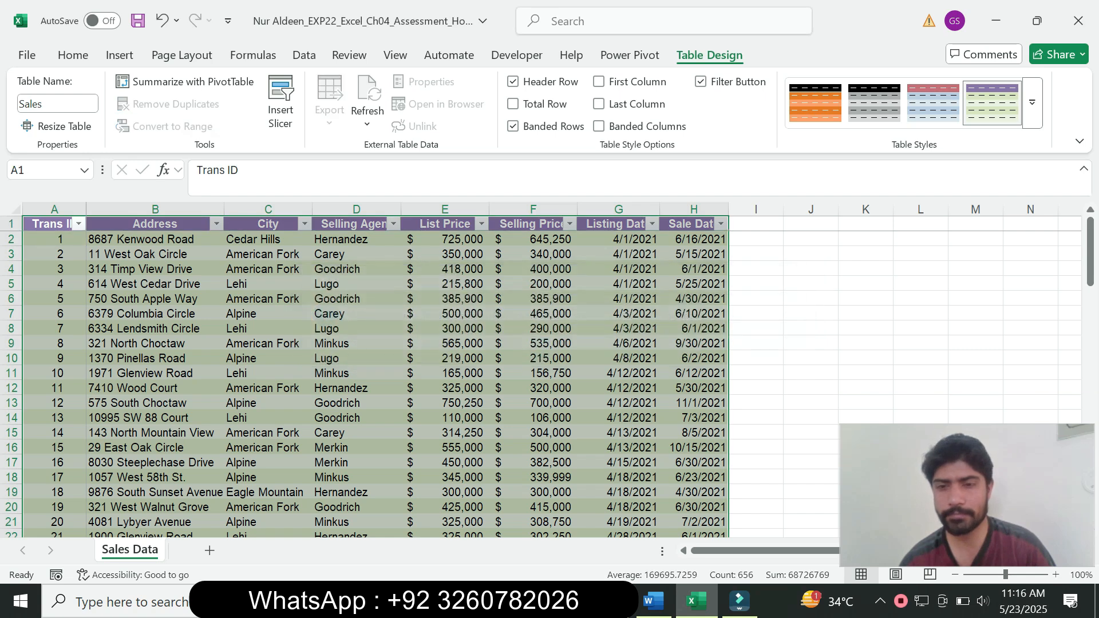
Step: Return to Word, set the step 5 instruction back to 9 pt and remove its highlight
left_click(654, 601)
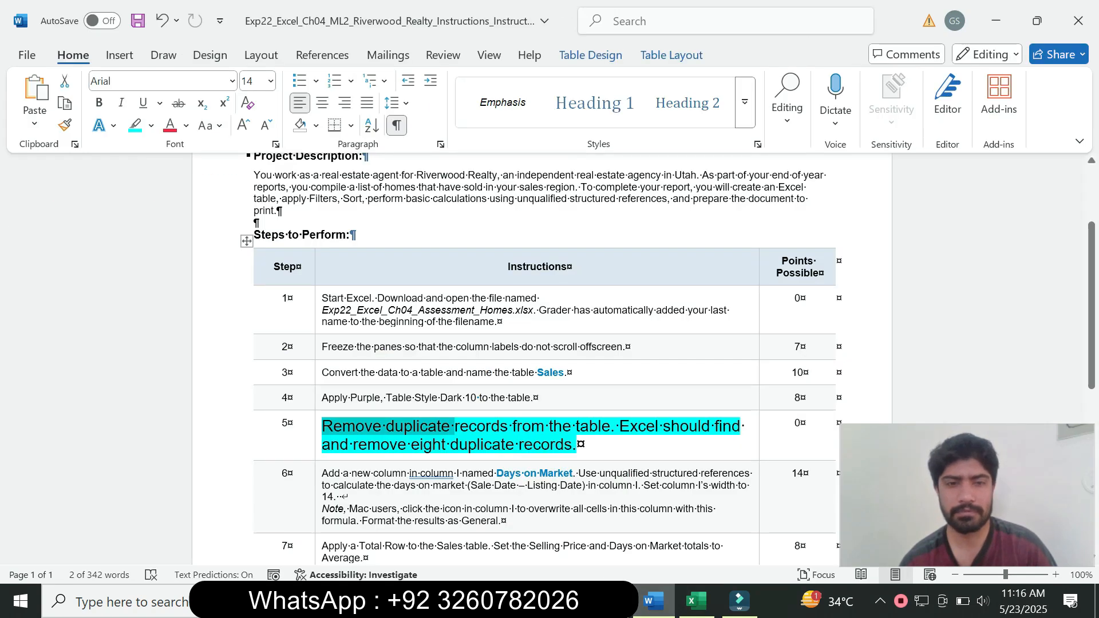
left_click_drag(452, 426, 581, 445)
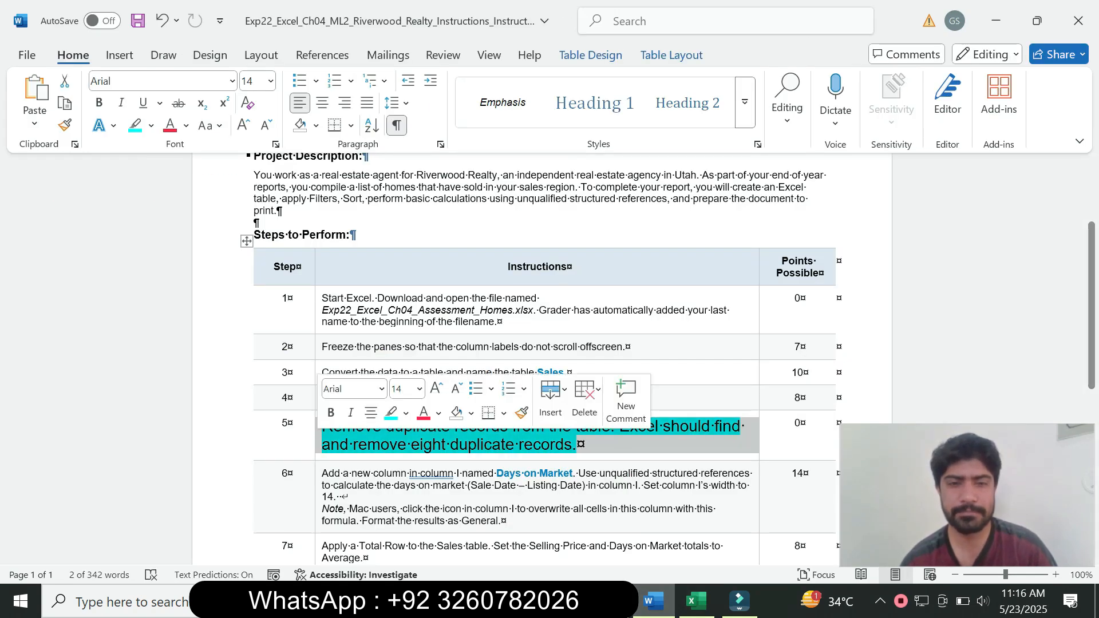
left_click(420, 389)
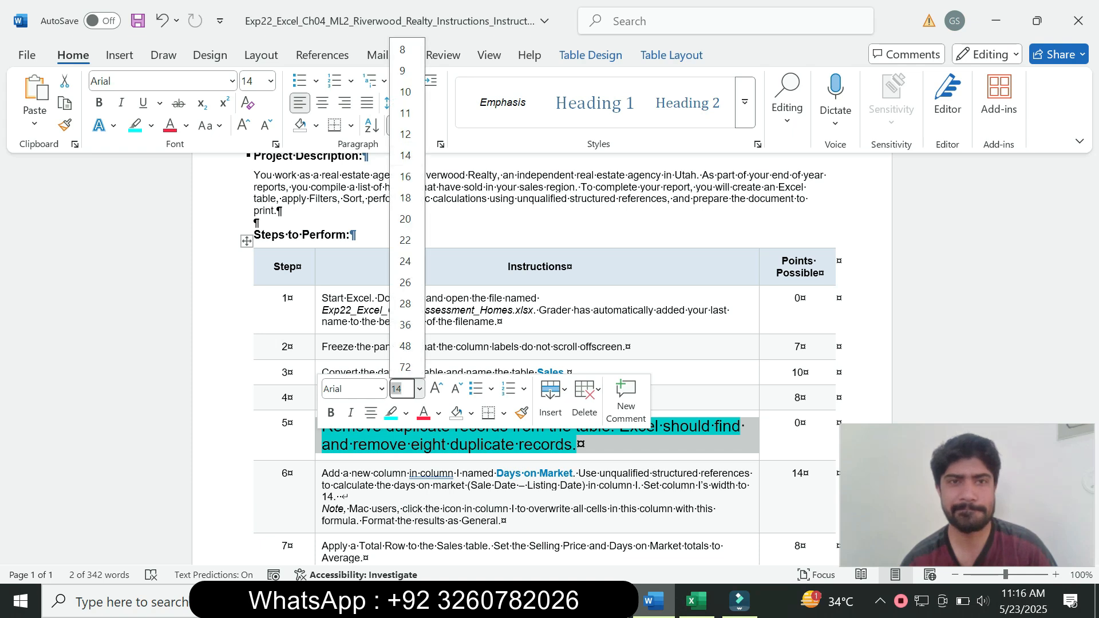
left_click(405, 71)
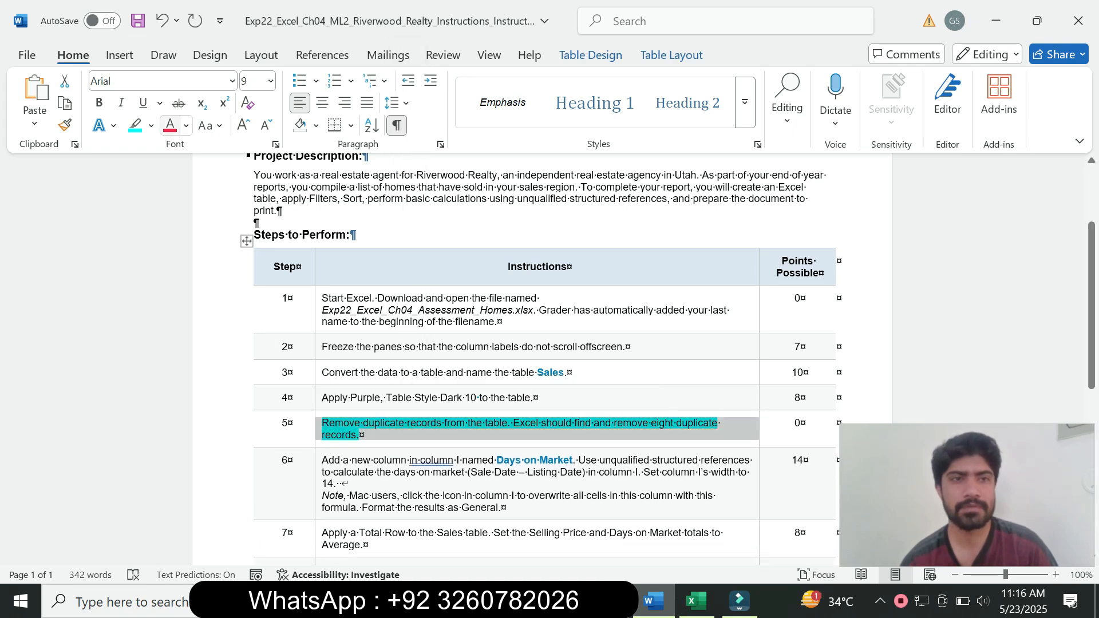
left_click(151, 126)
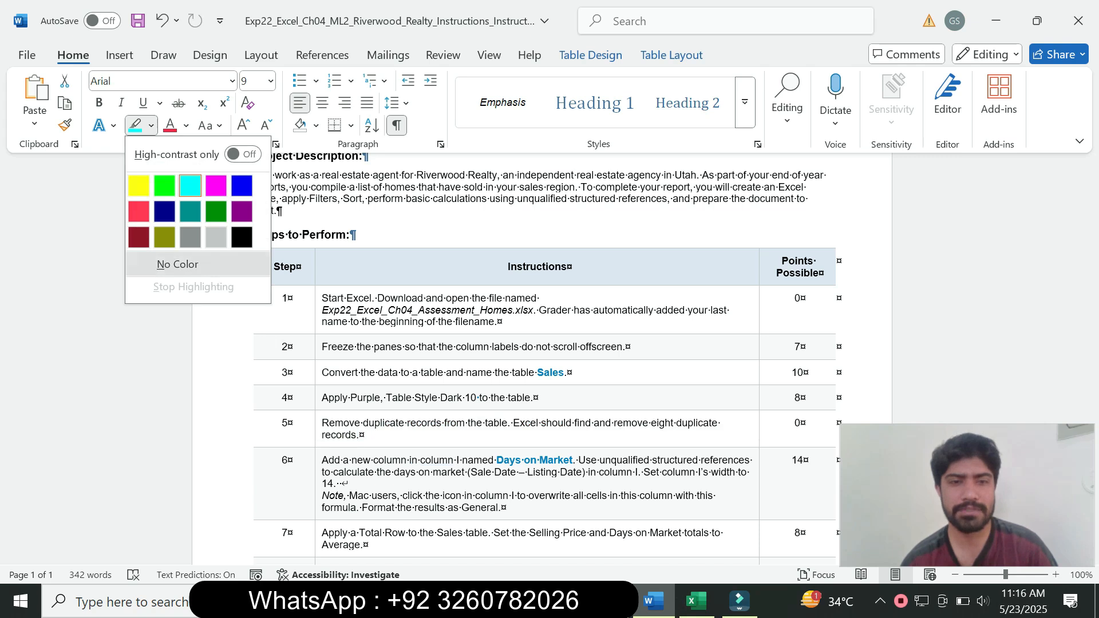
left_click(177, 264)
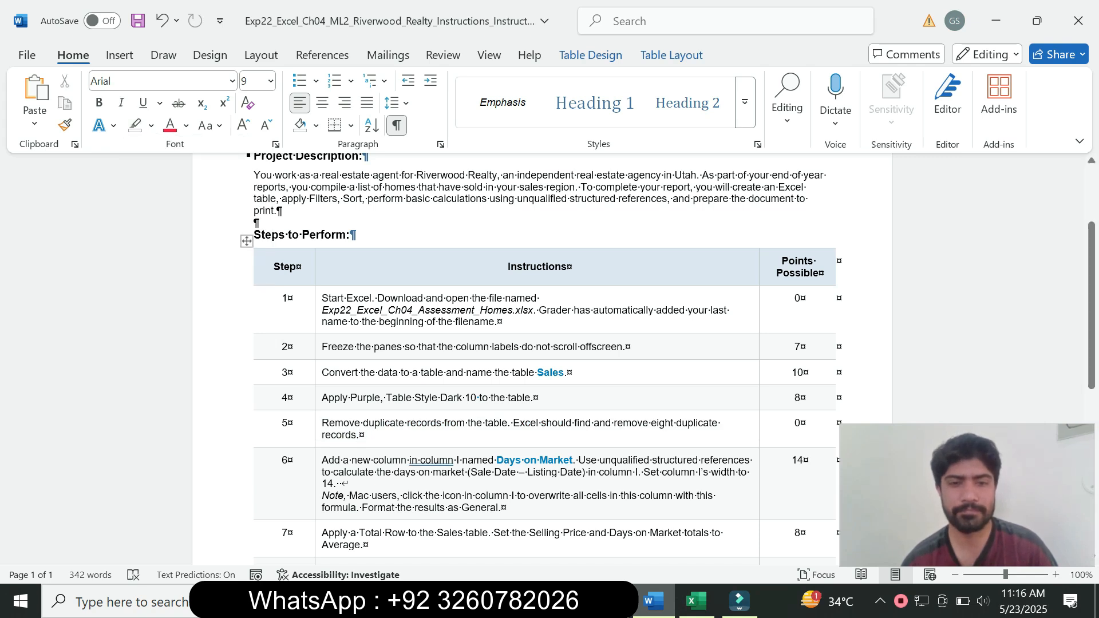
Step: Enlarge the step 6 instruction about the new Days on Market column to 16 pt, highlight it in turquoise and read it
left_click(318, 485)
left_click(421, 437)
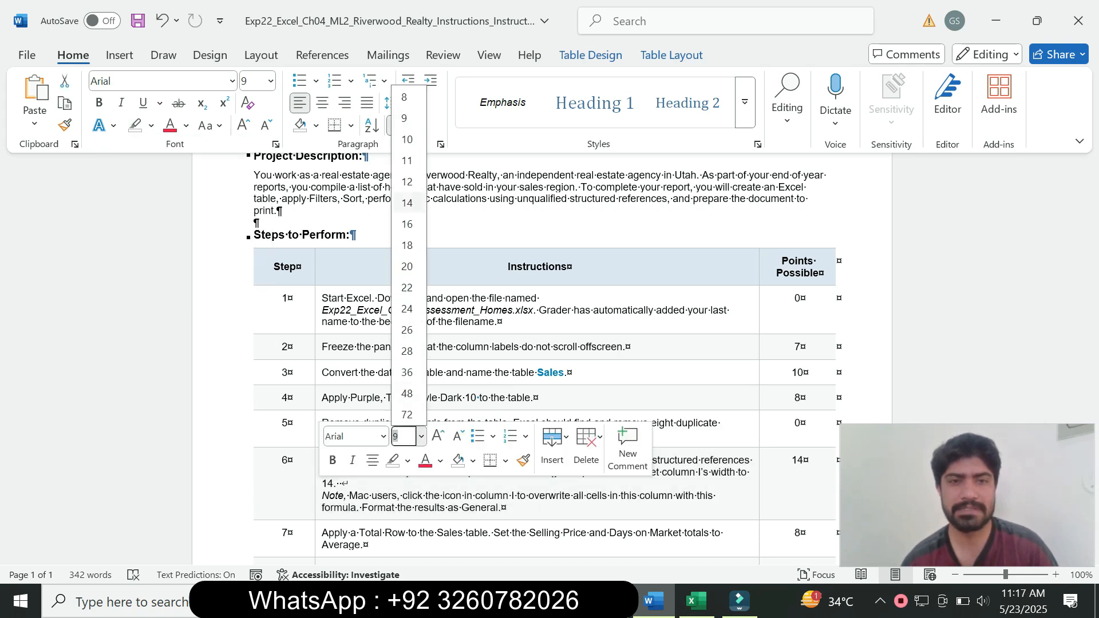
left_click(407, 224)
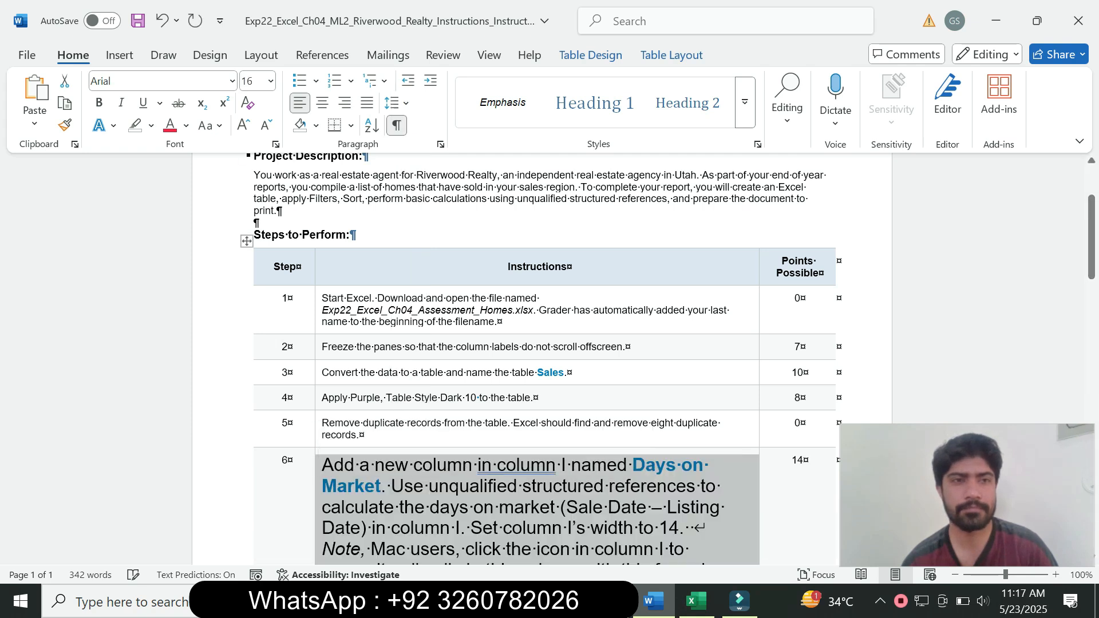
left_click(152, 126)
left_click(190, 185)
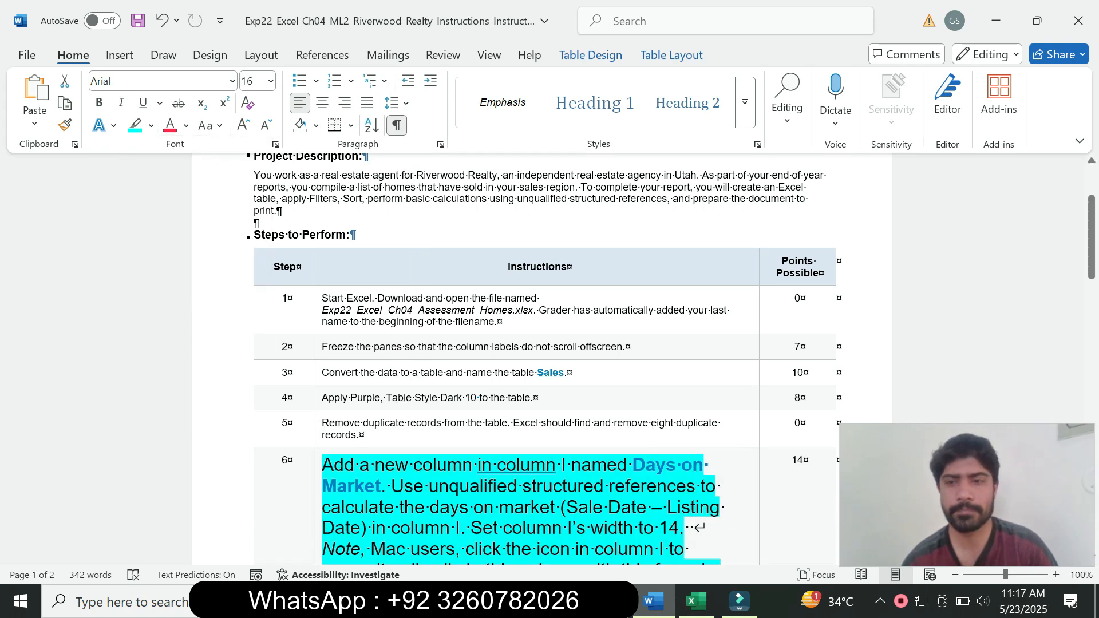
left_click_drag(1091, 241, 1091, 275)
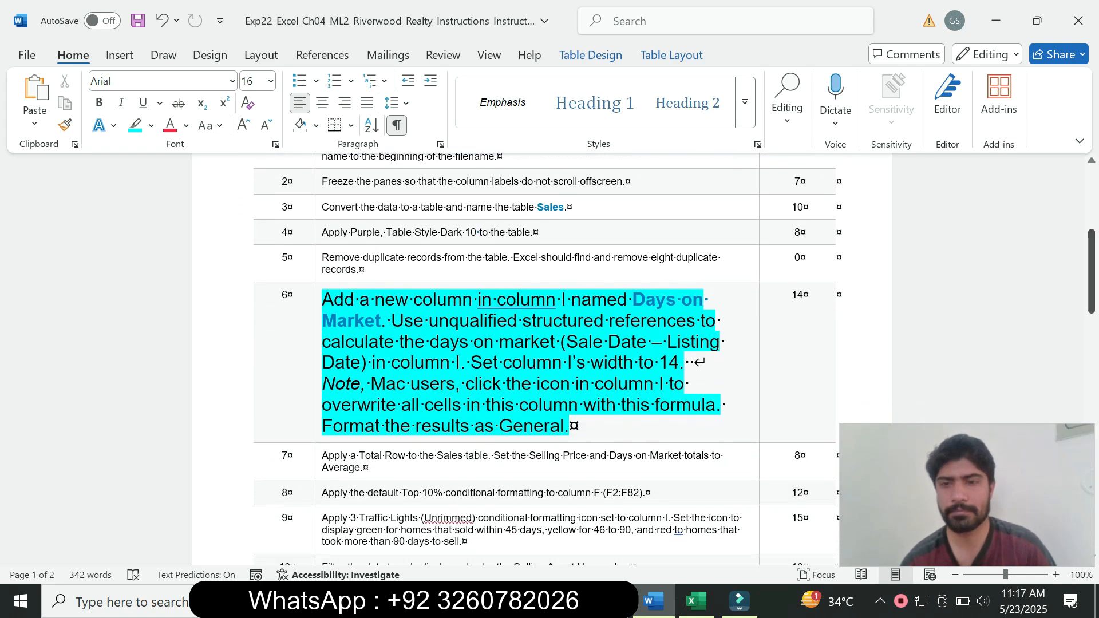
left_click_drag(322, 299, 566, 427)
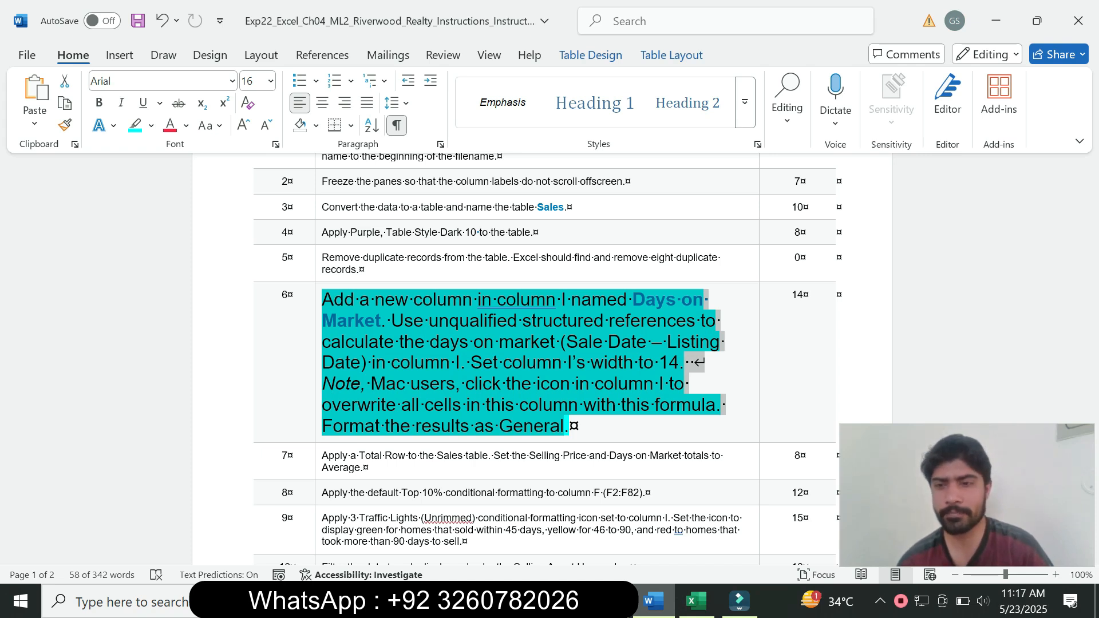
left_click(531, 321)
Step: Copy the name Days on Market from step 6 in Word and paste it as the column header in cell I1 in Excel
left_click_drag(322, 299, 476, 300)
left_click(696, 602)
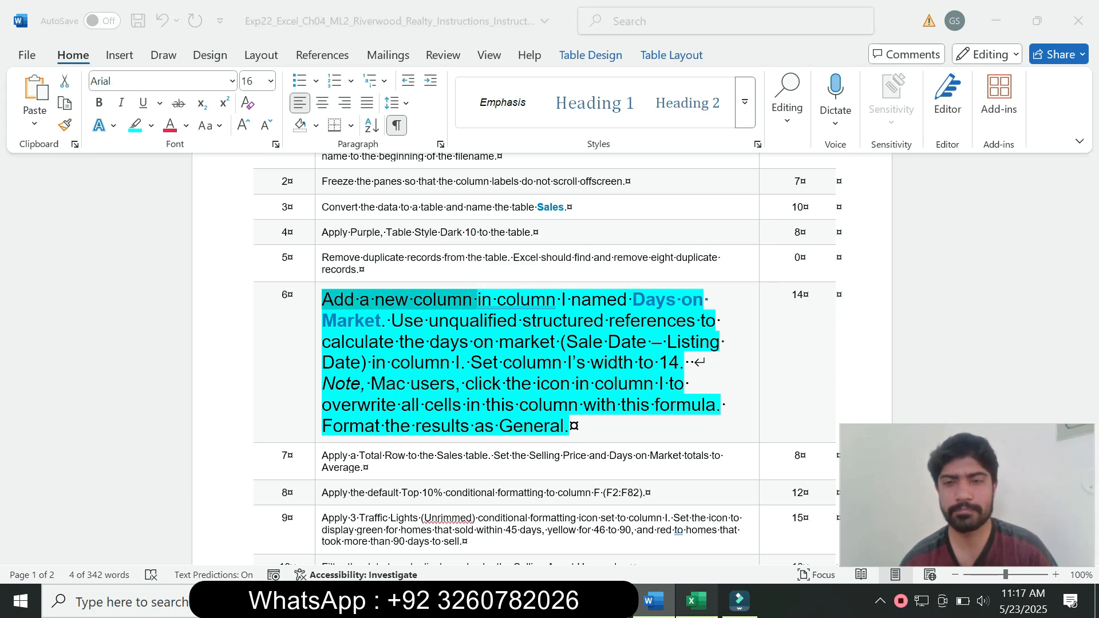
left_click(756, 224)
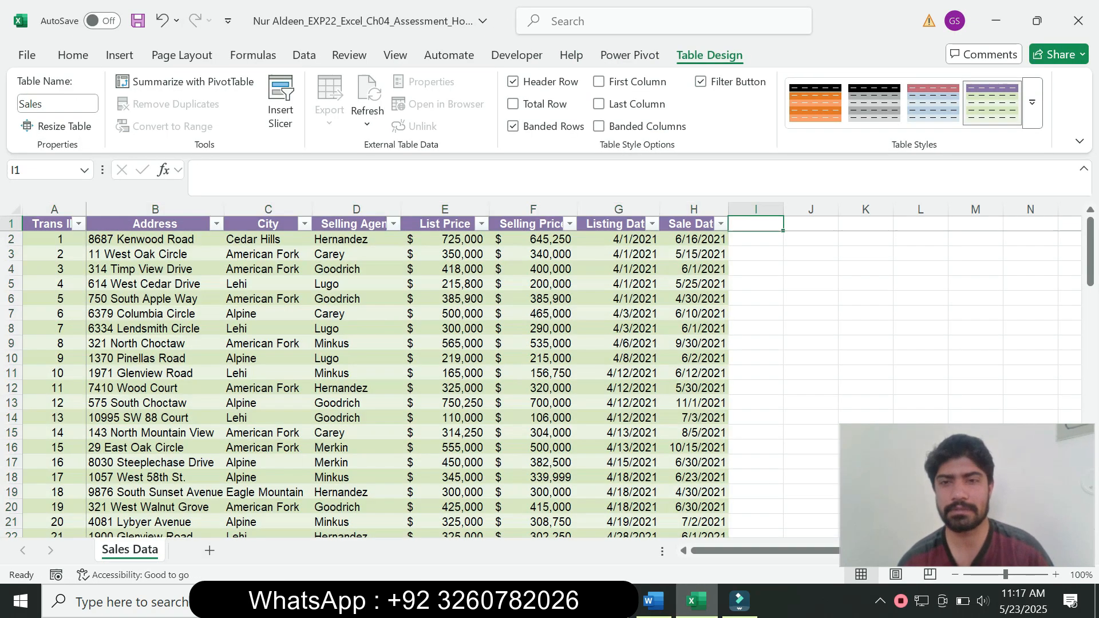
left_click(654, 602)
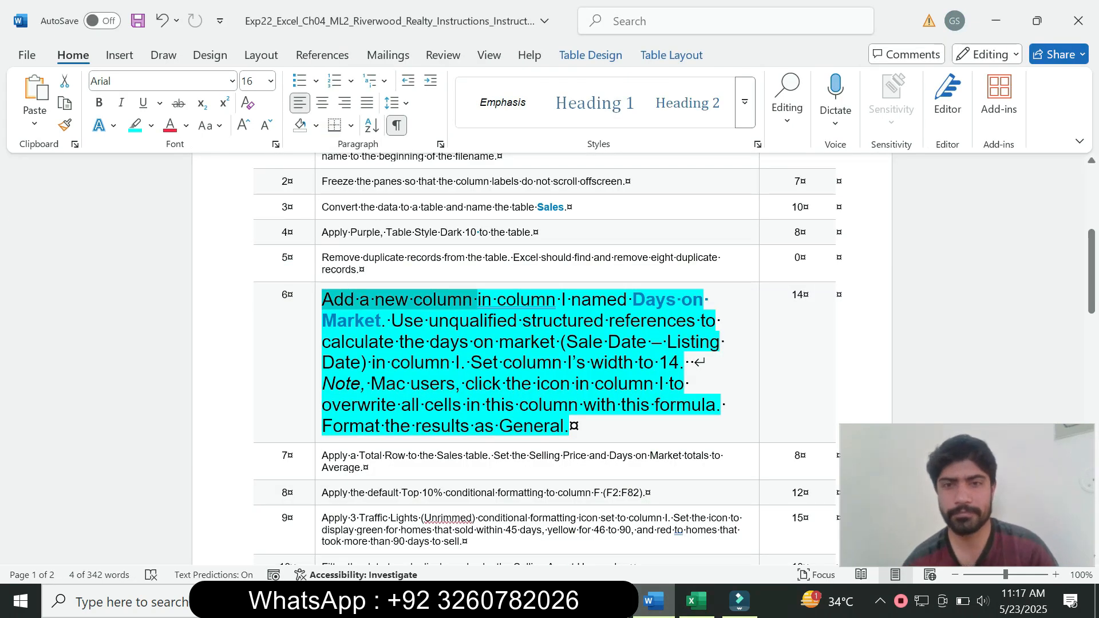
left_click_drag(634, 299, 381, 320)
key("ctrl+c")
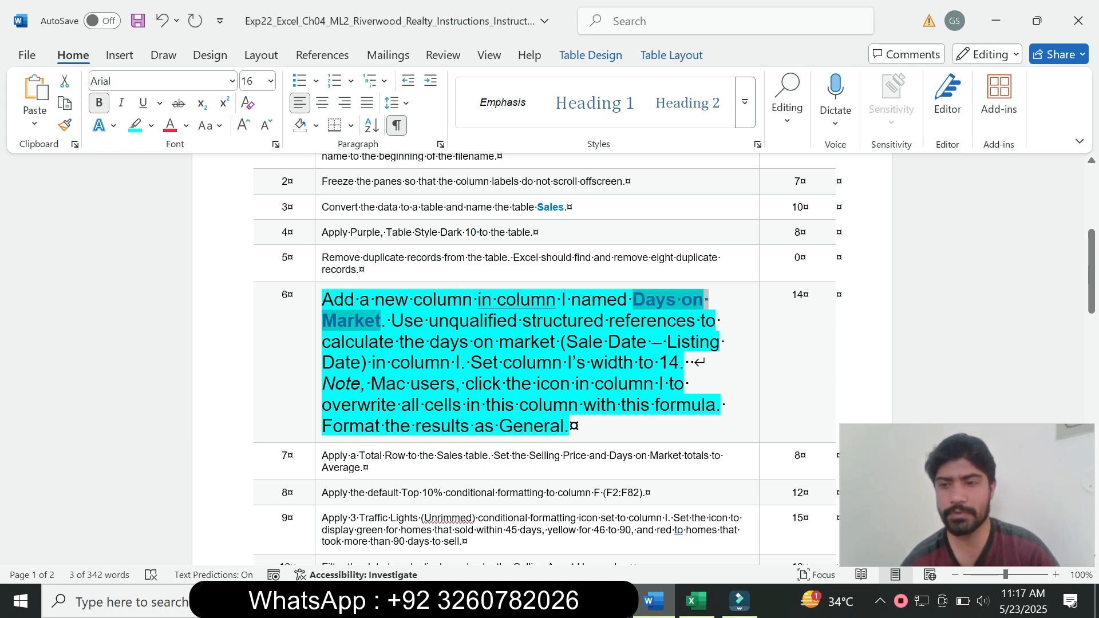
left_click(697, 601)
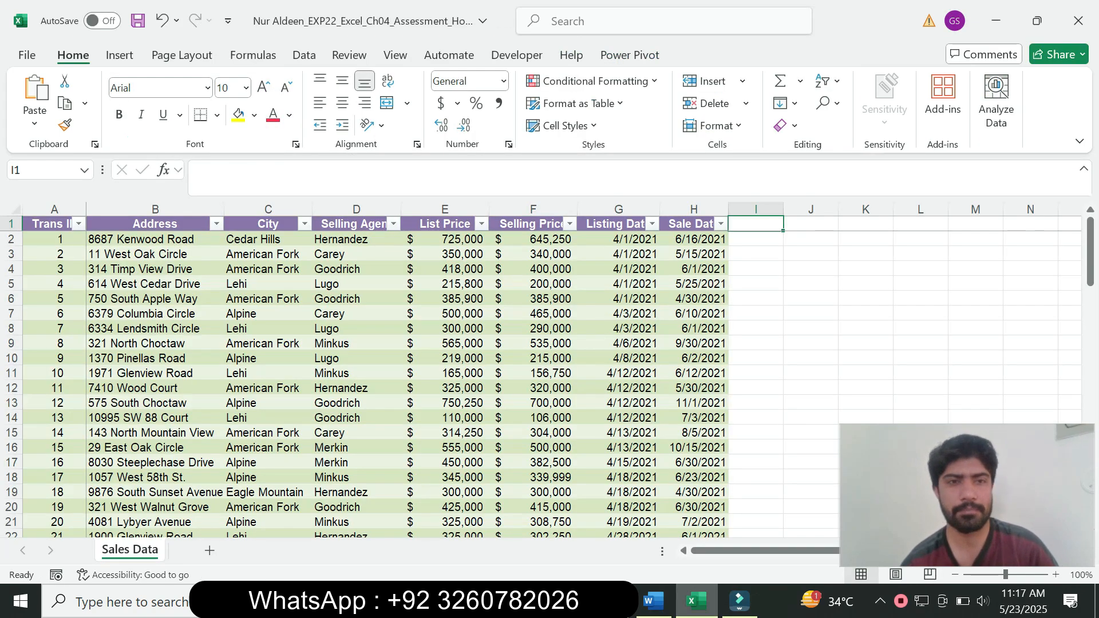
key("F2")
key("ctrl+v")
key("Return")
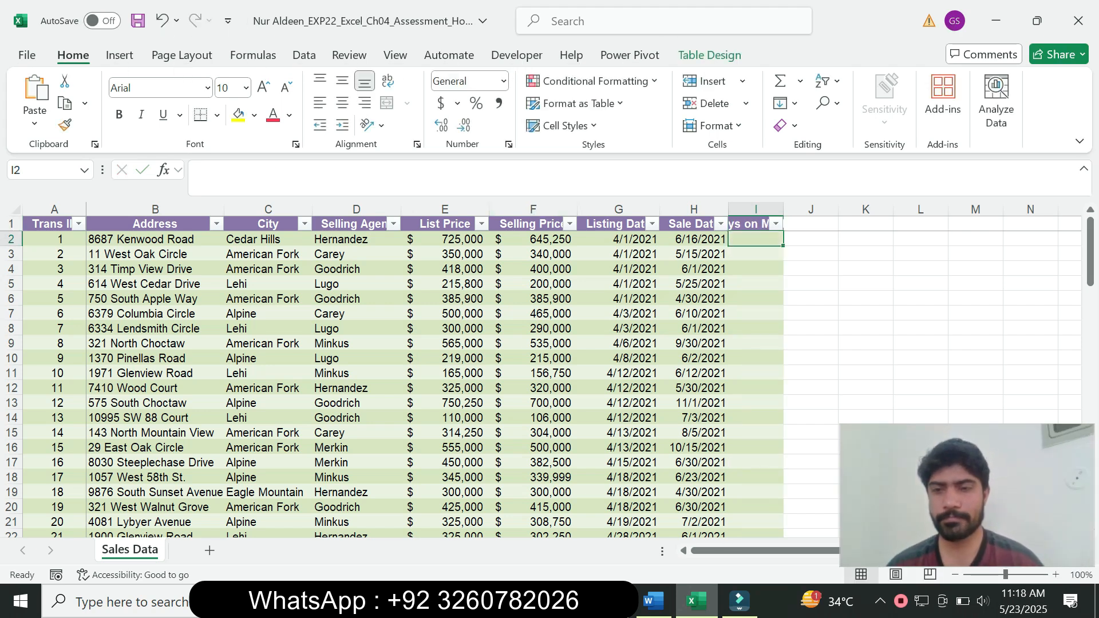
Step: Check step 6 in Word, and in Excel cell I2 enter the structured-reference formula =[@[Sale Date]]-[@[Listing Date]]
key("alt+Tab")
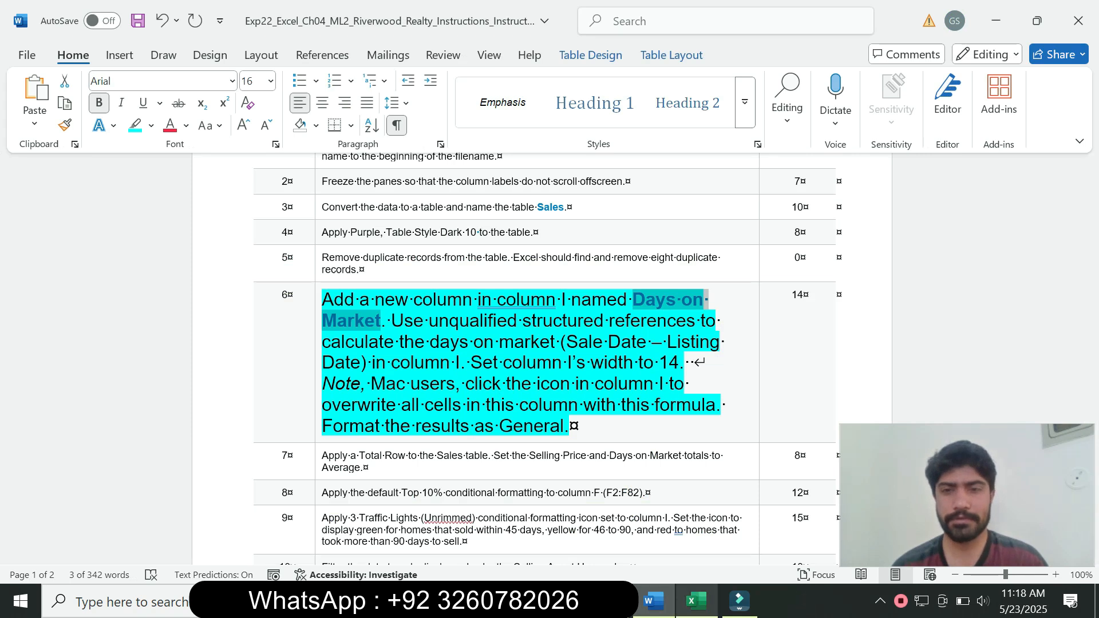
key("alt+Tab")
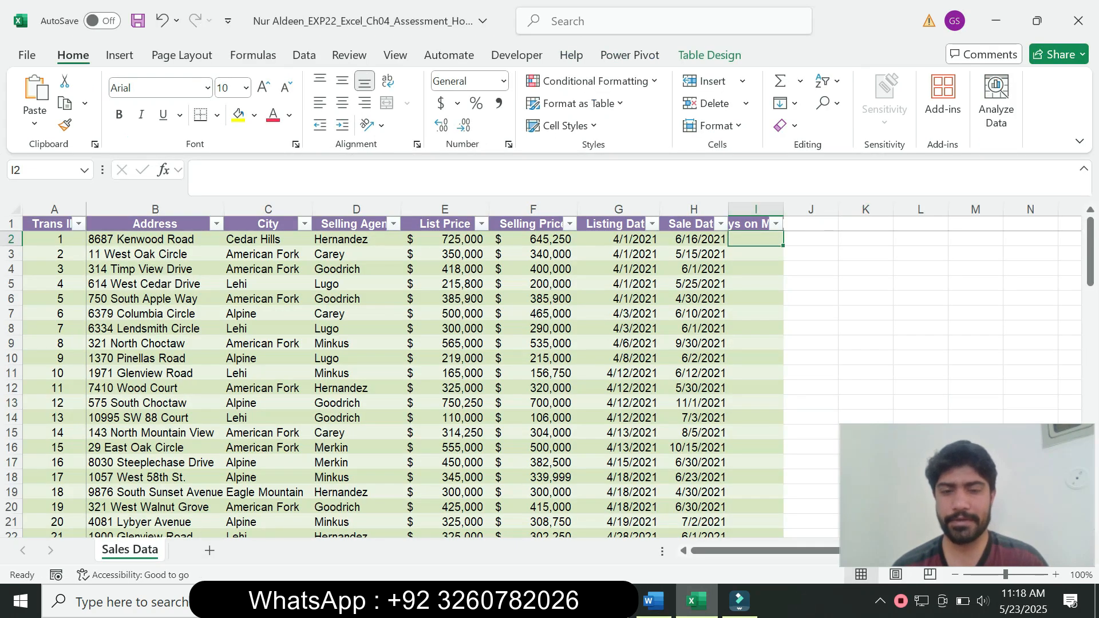
key("alt+Tab")
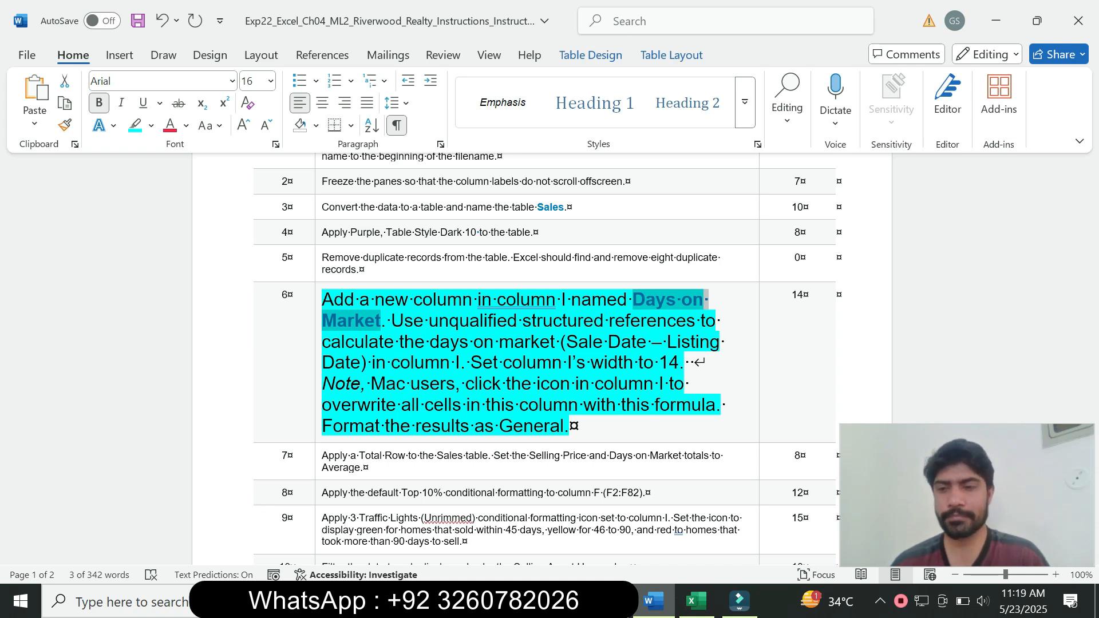
left_click(696, 601)
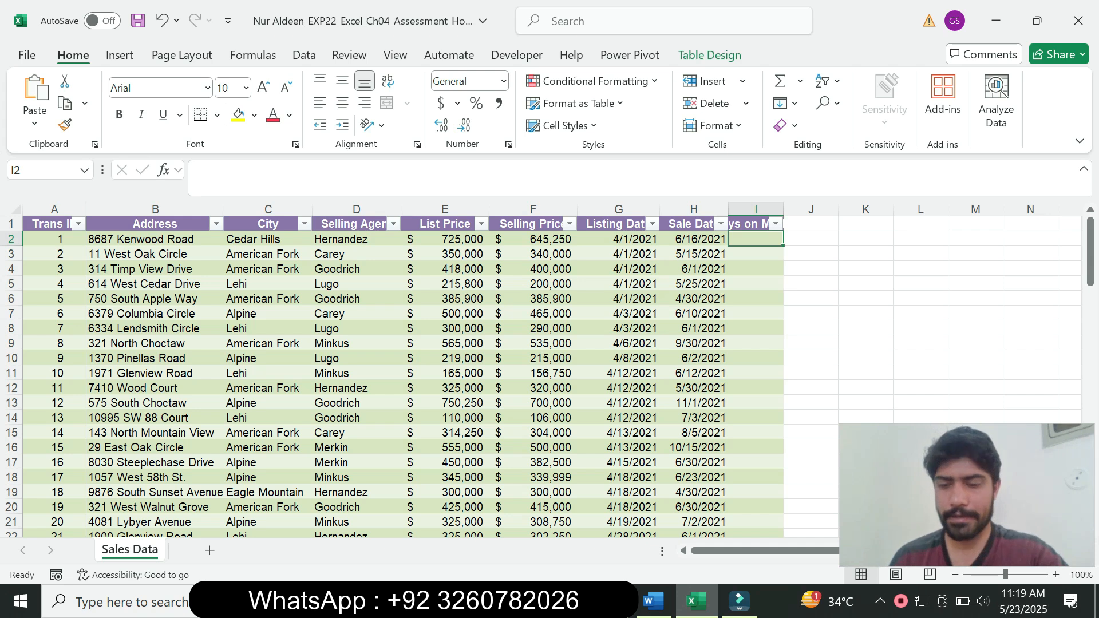
type("=")
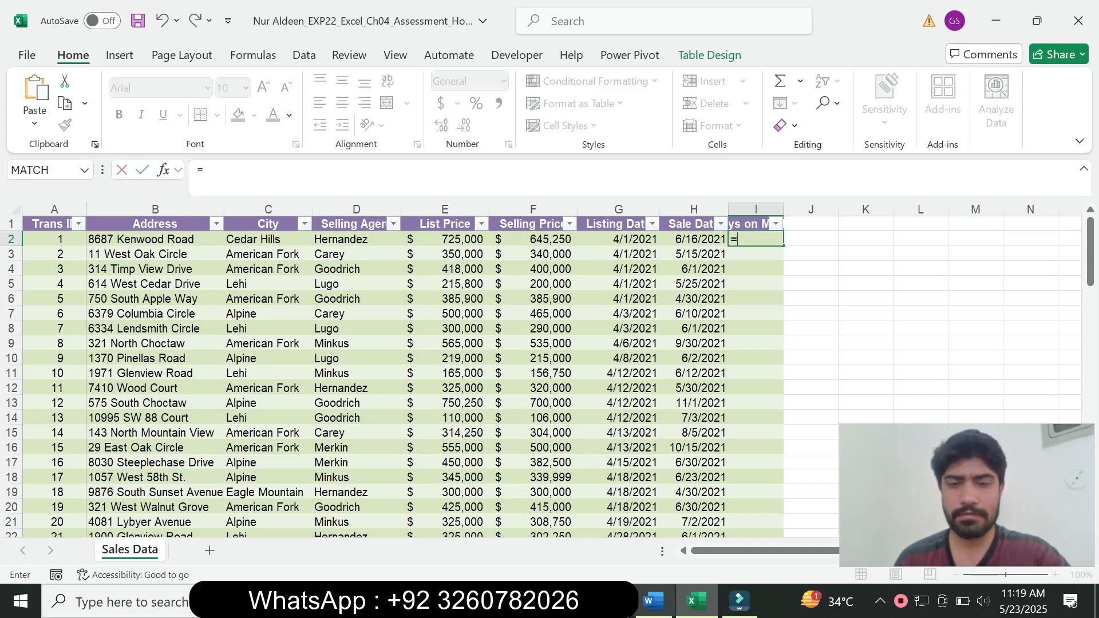
left_click(654, 601)
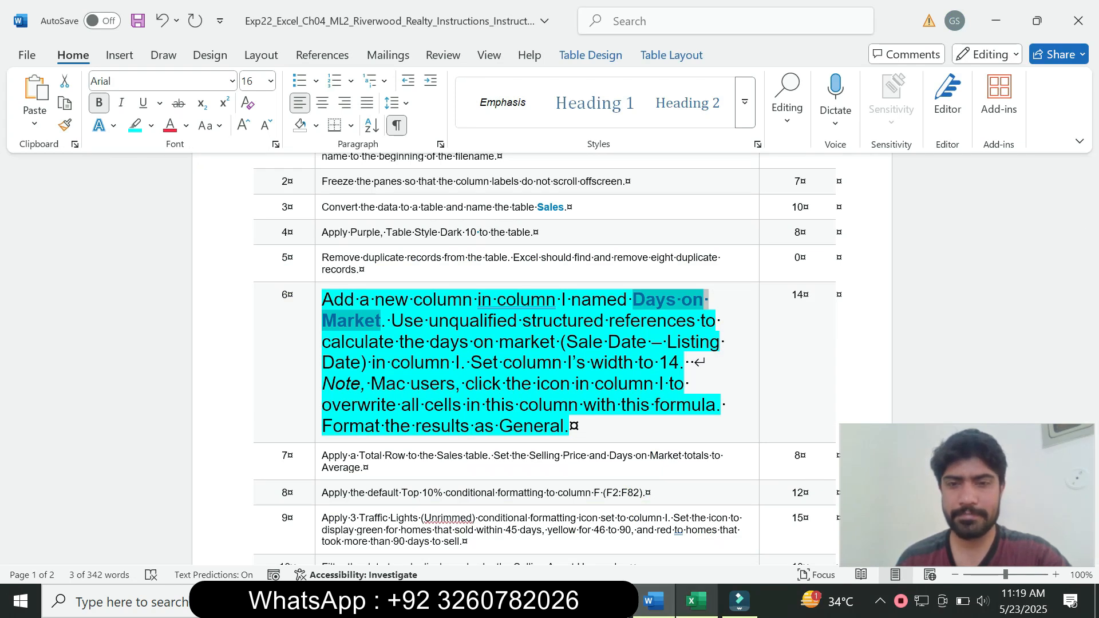
left_click(696, 601)
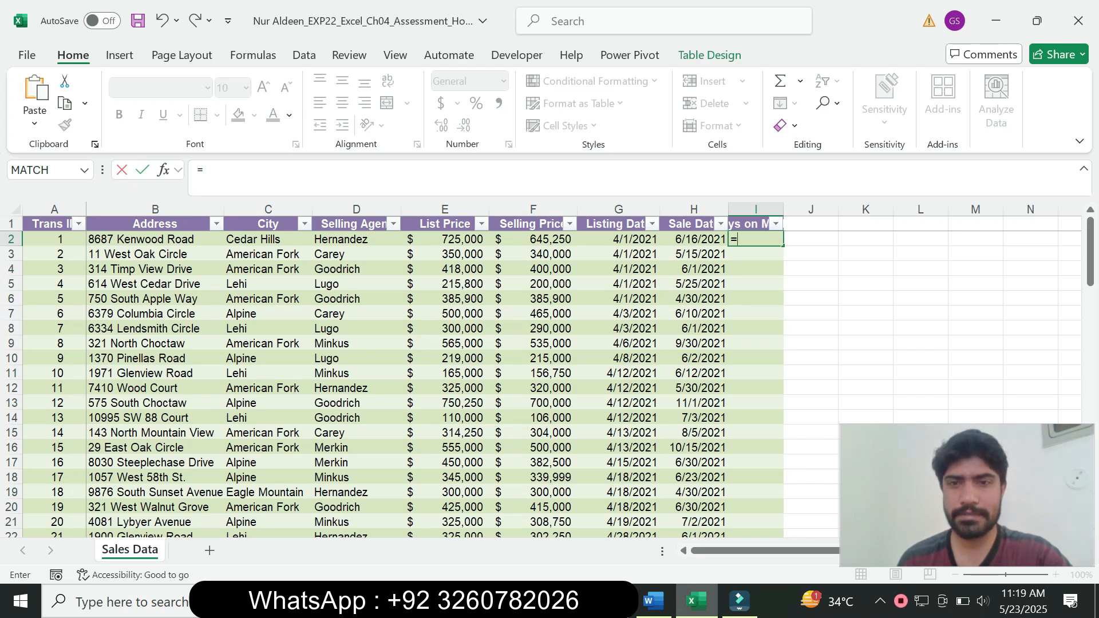
key("Left")
type("-")
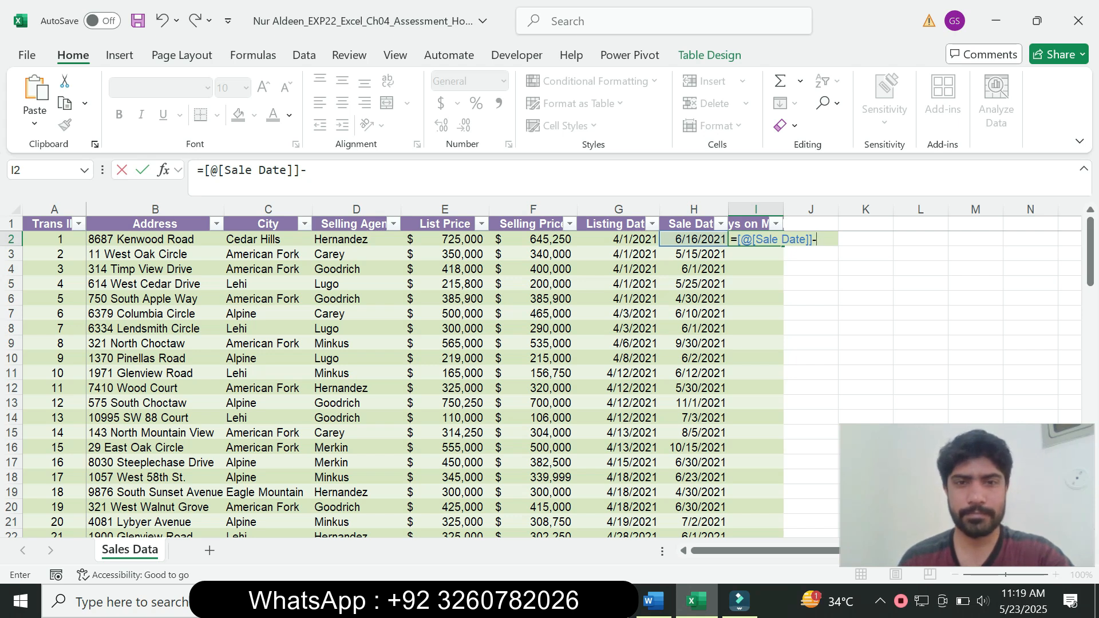
key("Left")
key("Left")
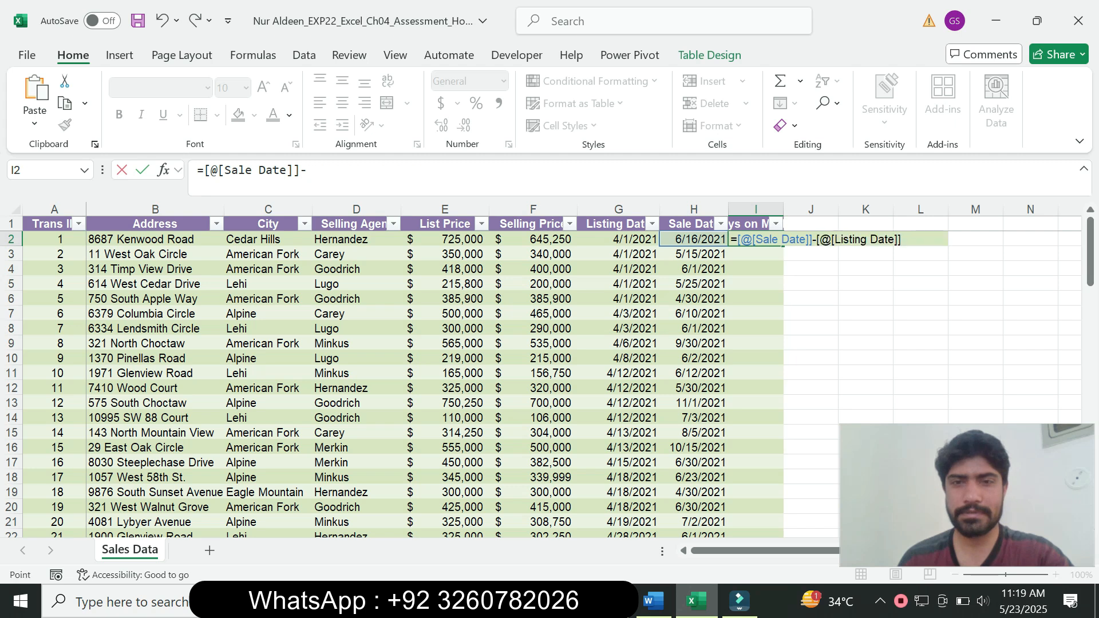
key("Return")
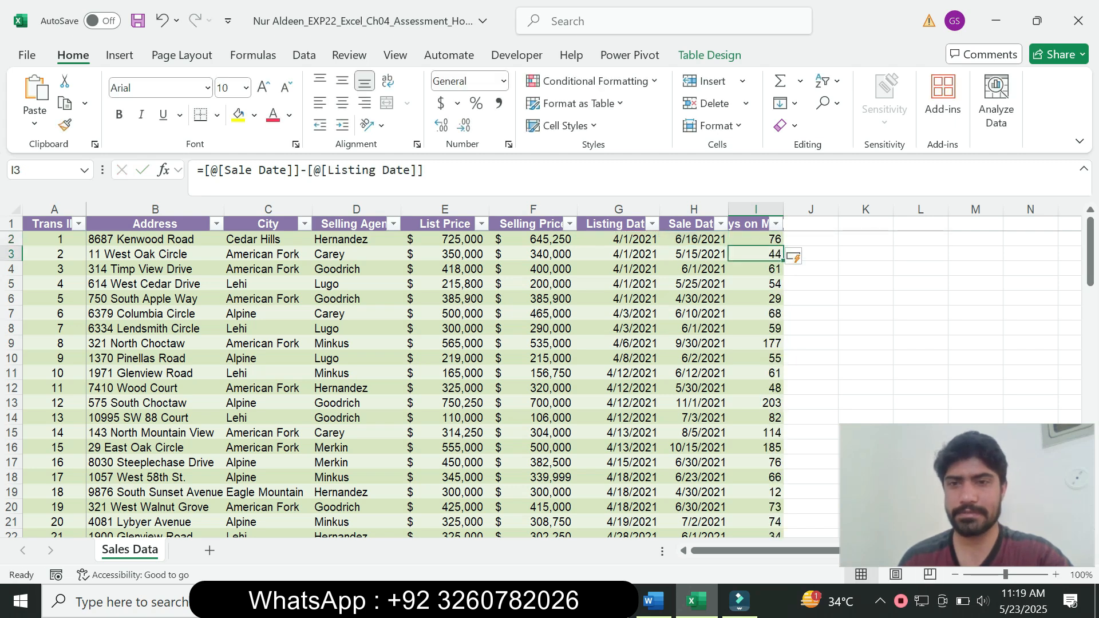
Step: Mark the column width instruction in Word's step 6, and in Excel set column I's width to 14
key("alt+Tab")
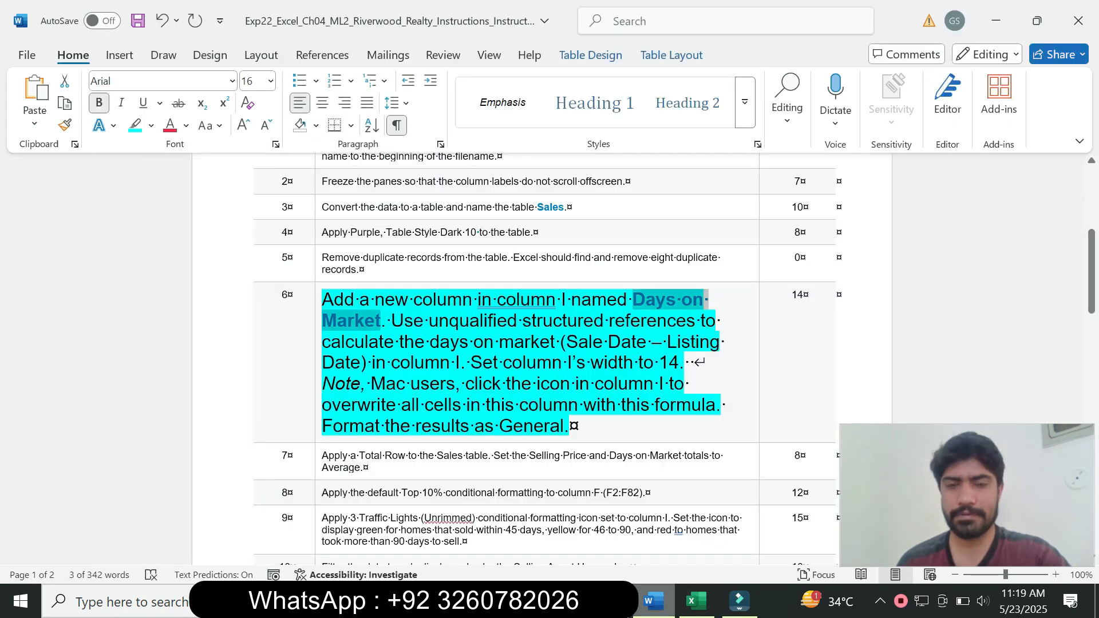
left_click_drag(470, 362, 574, 383)
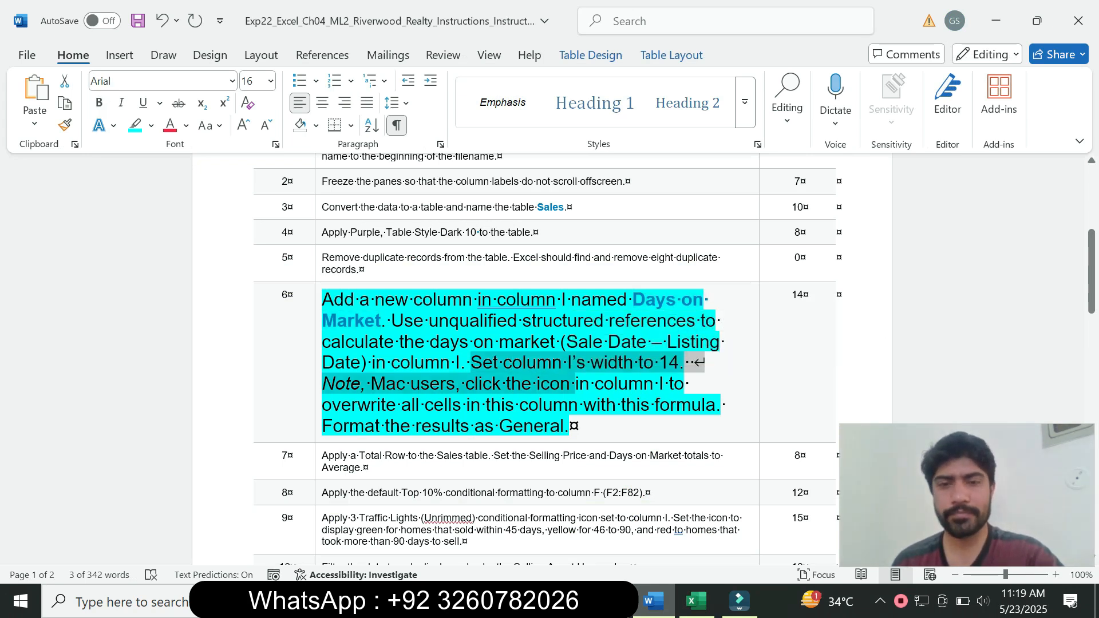
left_click(697, 602)
left_click(756, 210)
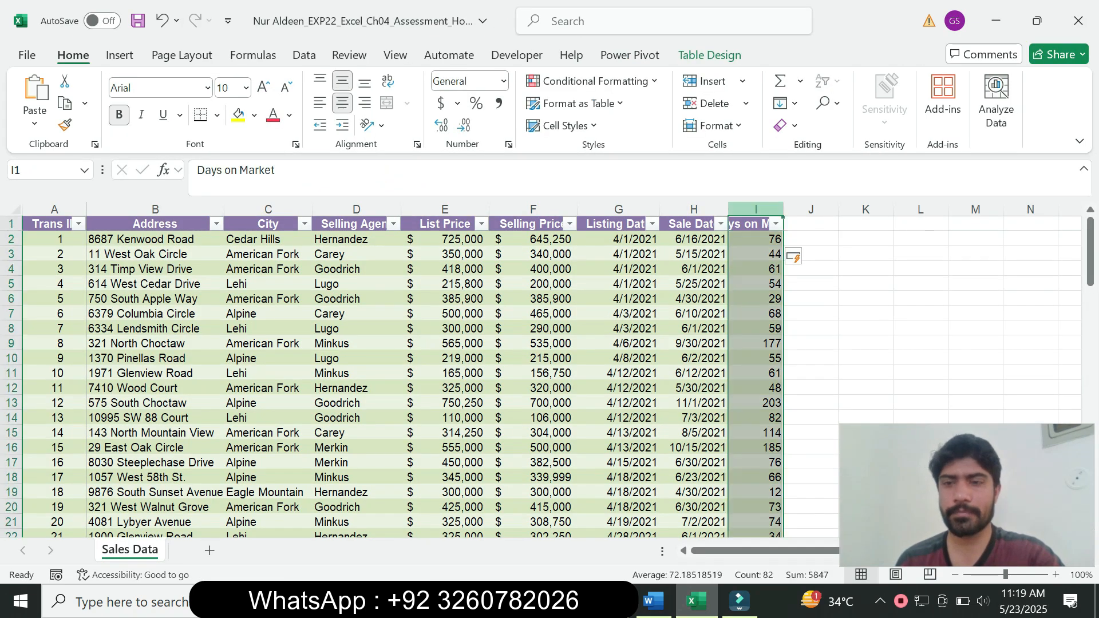
right_click(755, 210)
left_click(820, 483)
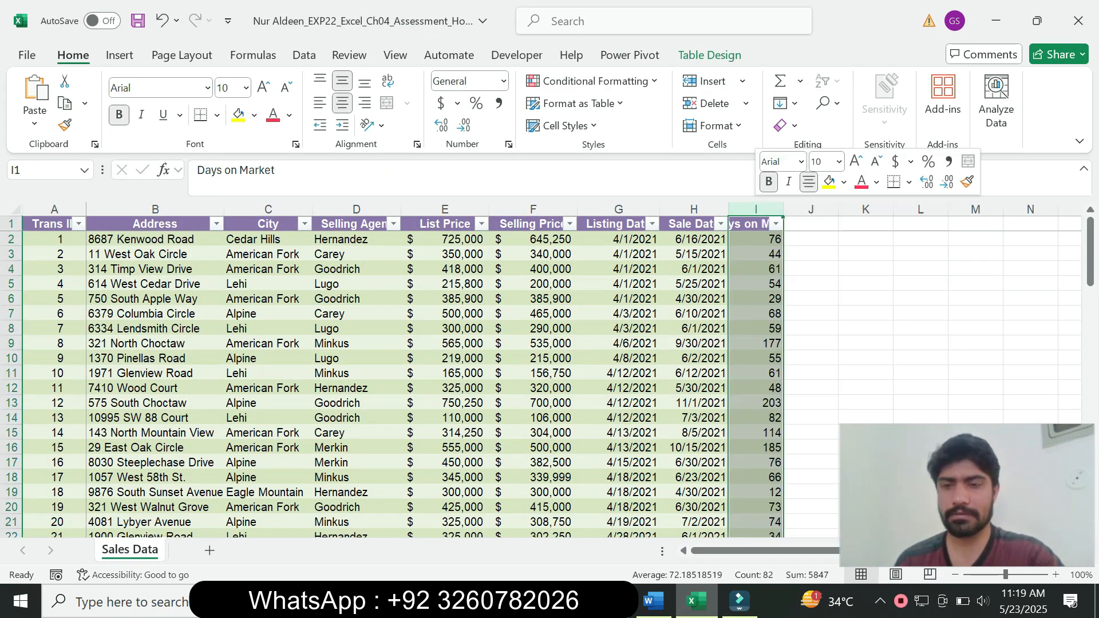
type("14")
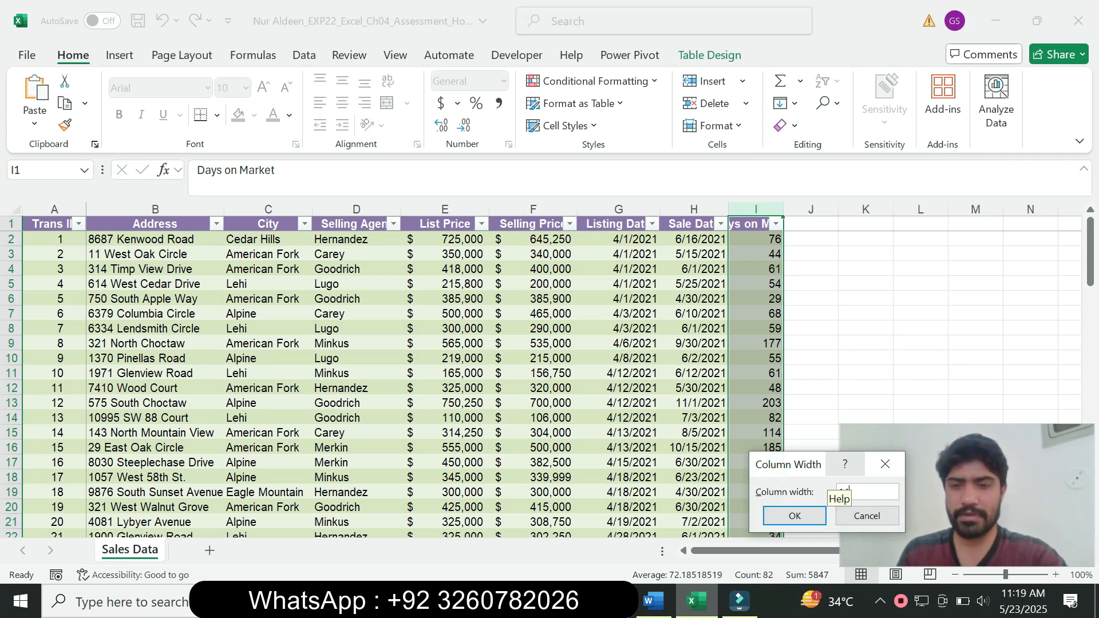
key("Return")
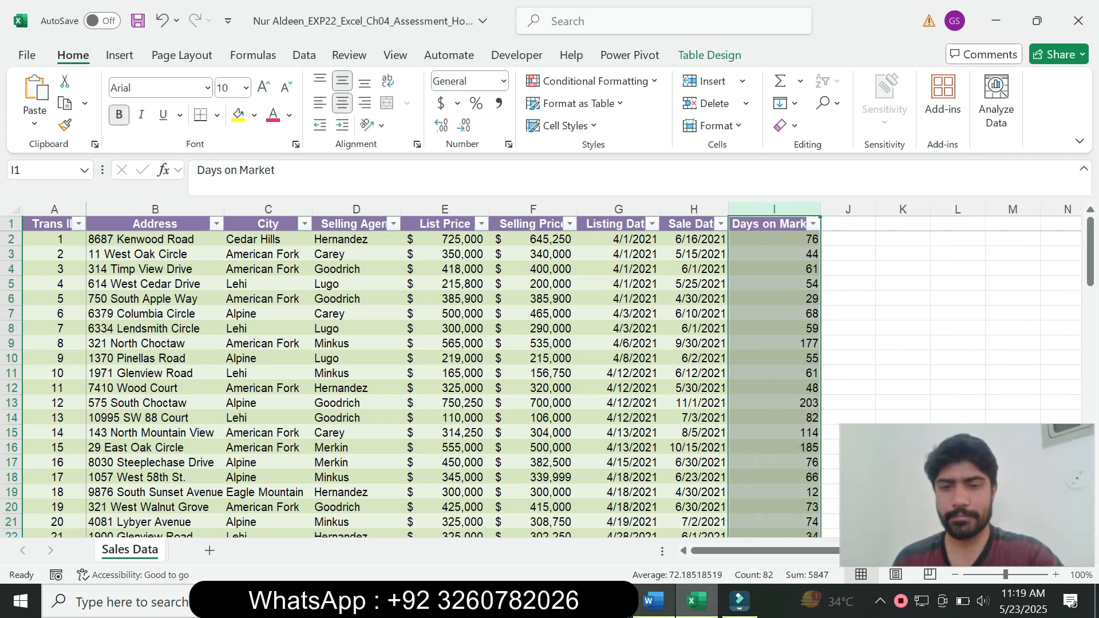
Step: Mark the results-format instruction in Word's step 6, and in Excel apply the General number format to column I
key("alt+Tab")
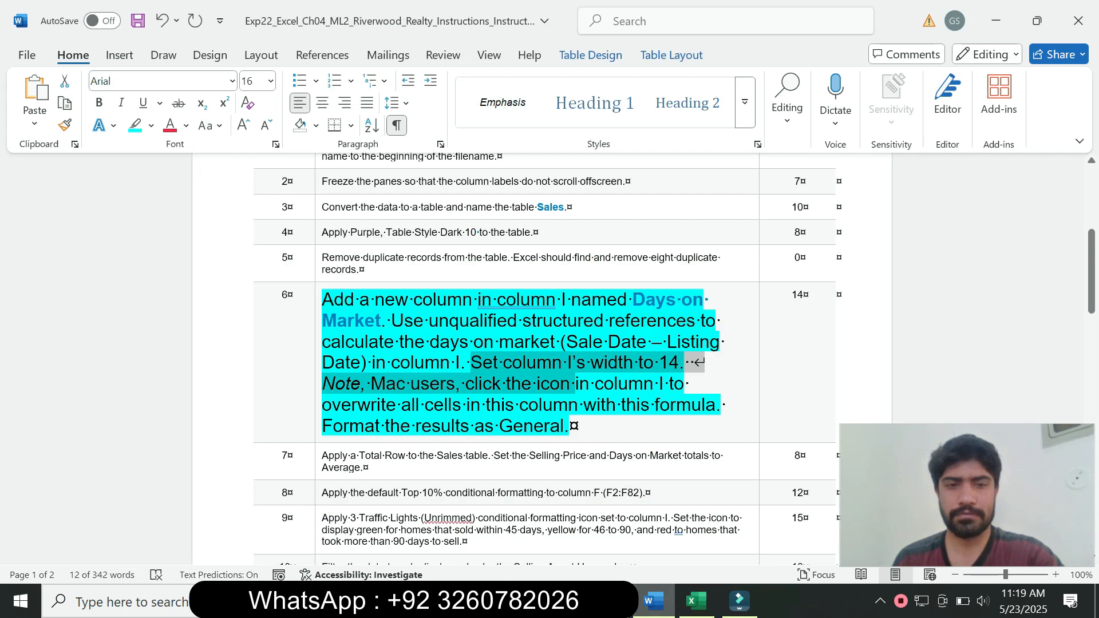
left_click(572, 426)
left_click_drag(573, 427, 429, 406)
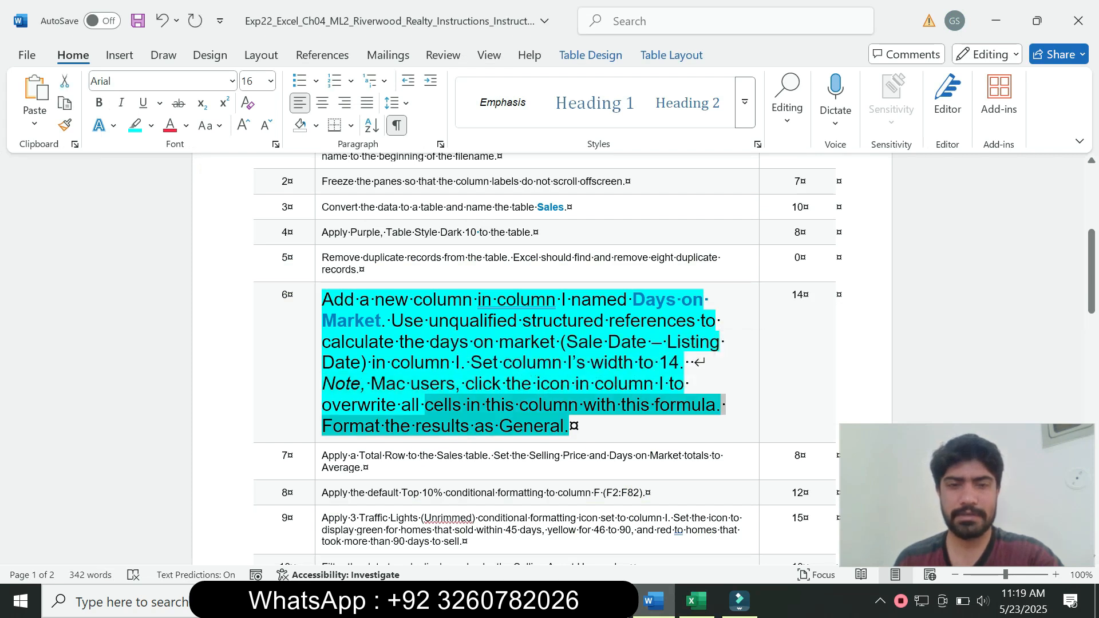
left_click(461, 427)
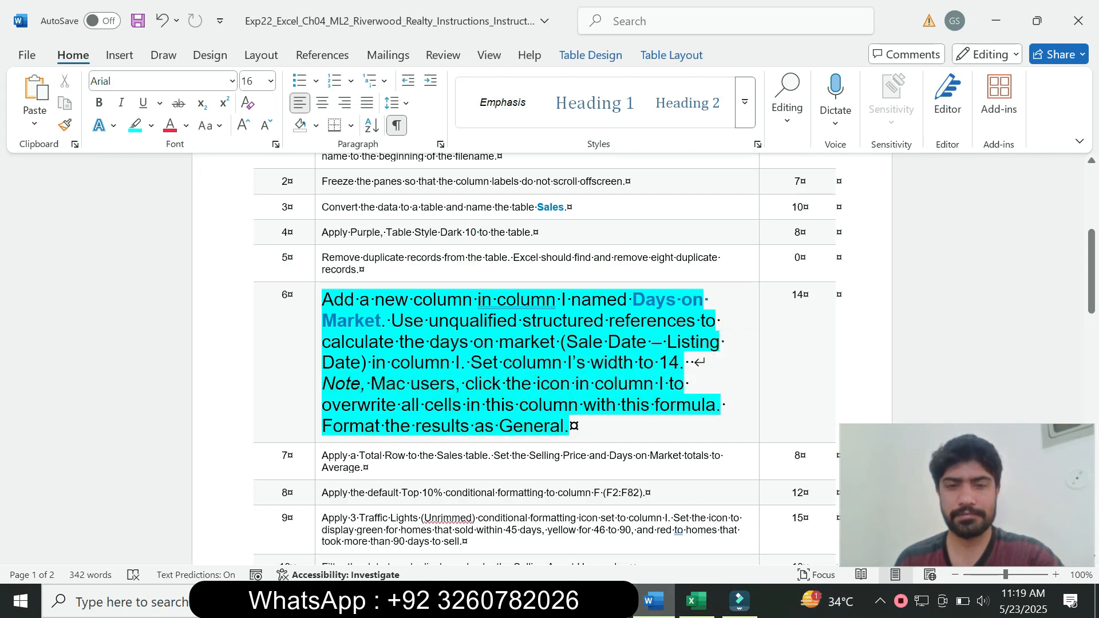
left_click(696, 601)
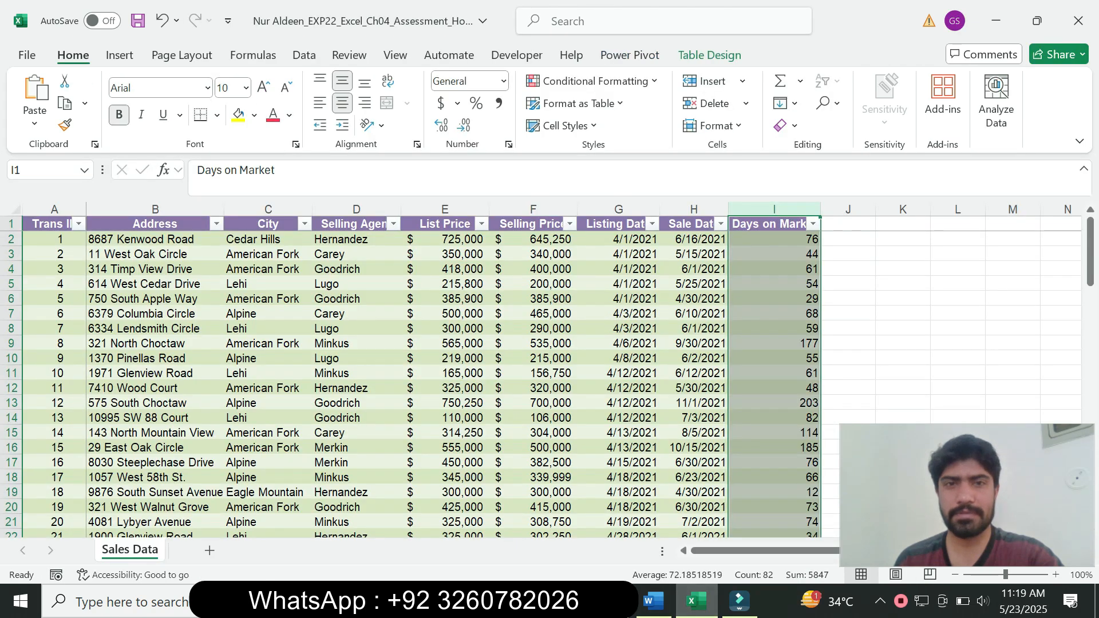
left_click(504, 81)
left_click(497, 113)
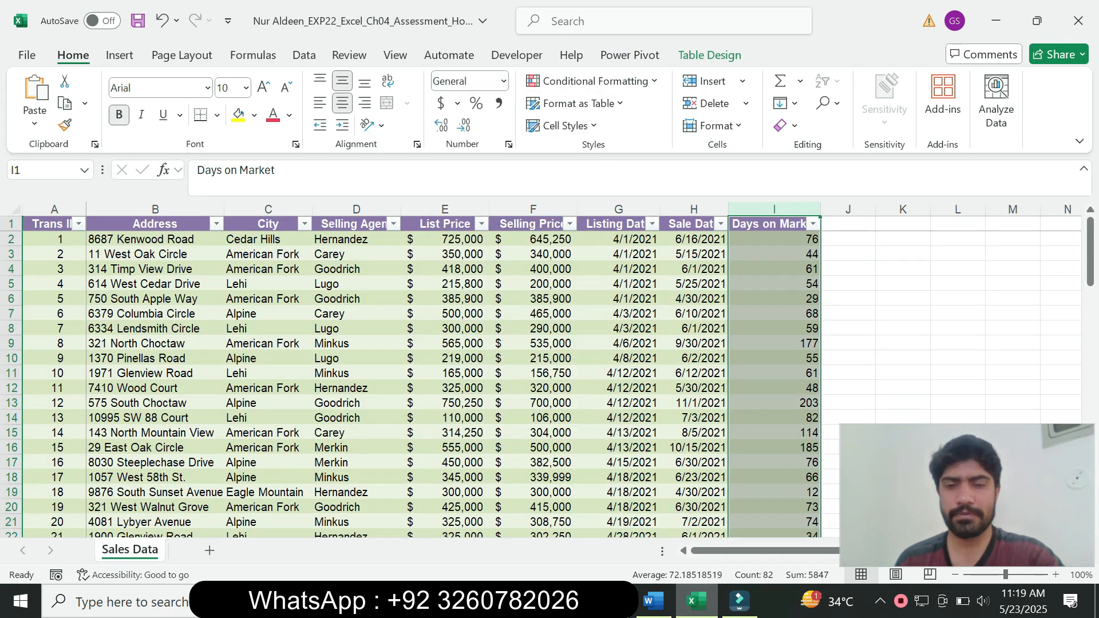
Step: Switch to Word, reset the step 6 instruction text to 9 pt and remove its turquoise highlight
left_click(653, 601)
left_click_drag(571, 428, 324, 299)
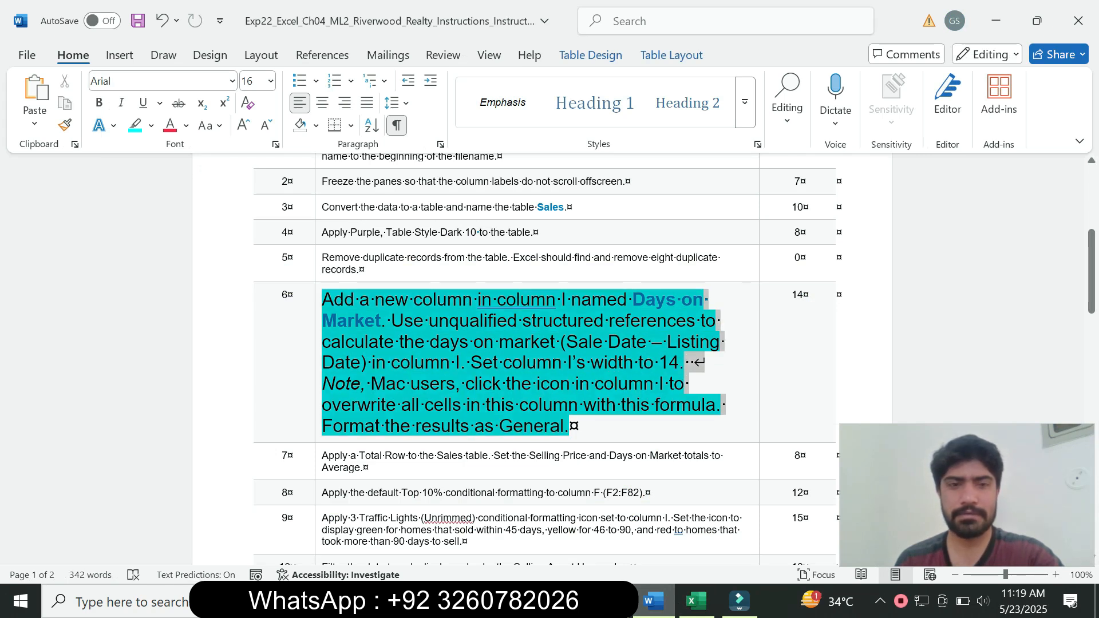
left_click(432, 247)
left_click(415, 291)
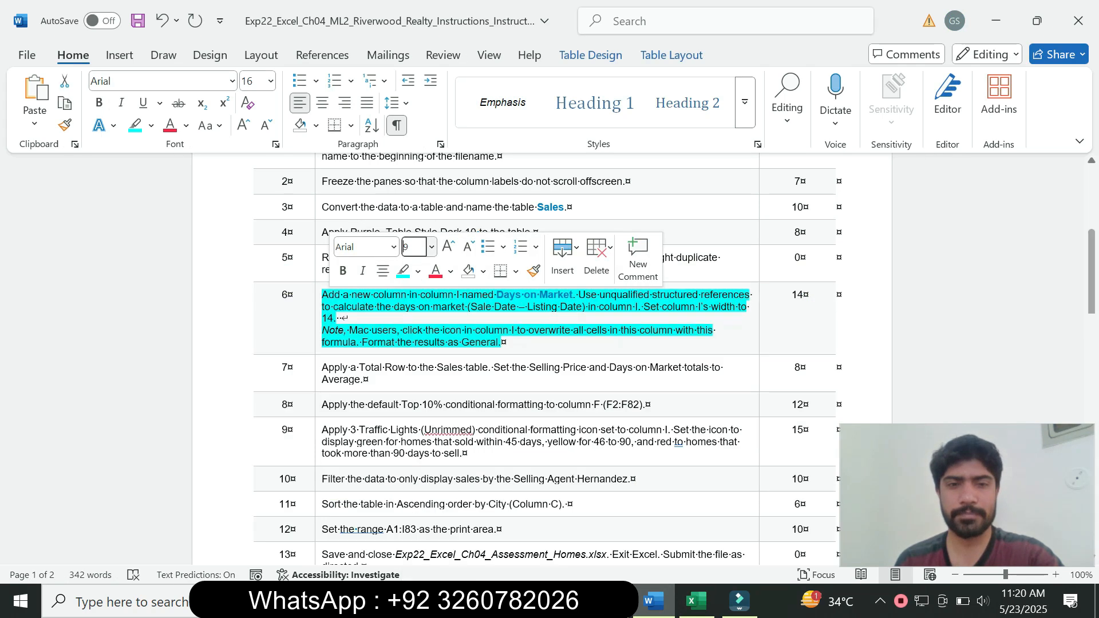
left_click(418, 272)
left_click(447, 410)
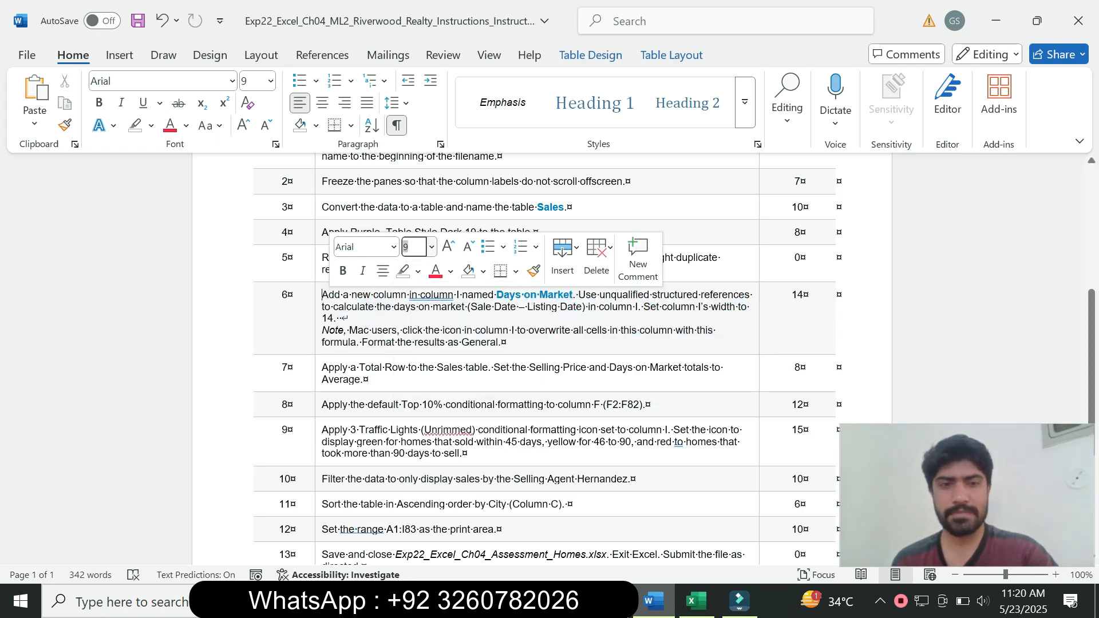
Step: Enlarge the step 7 instruction about the Total Row to 14 pt, highlight it in turquoise and read it
left_click(318, 372)
left_click(420, 321)
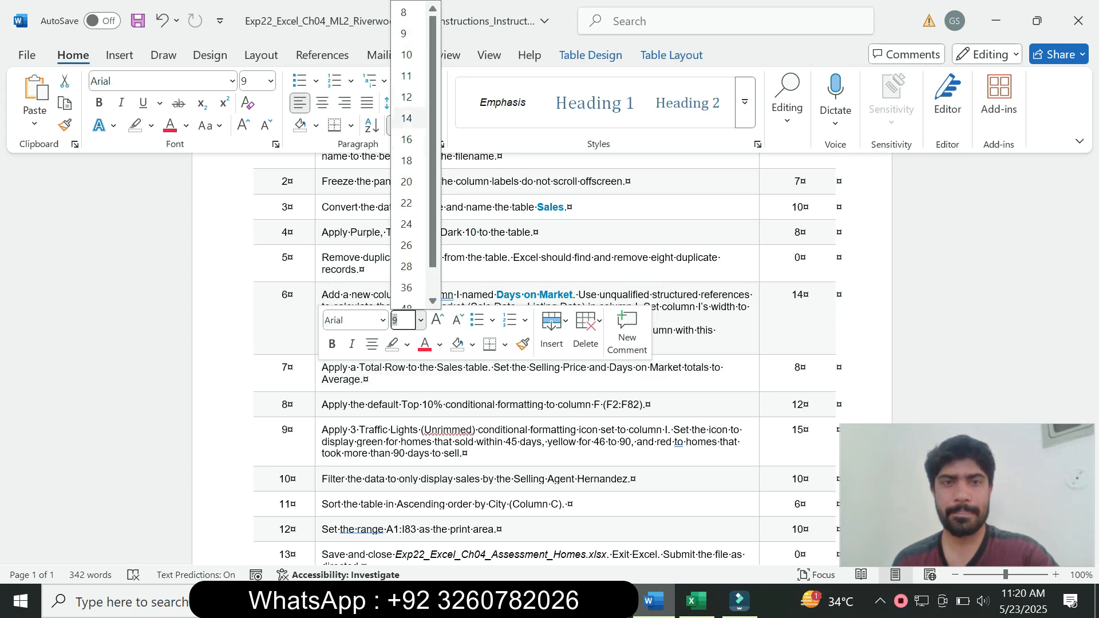
left_click(406, 118)
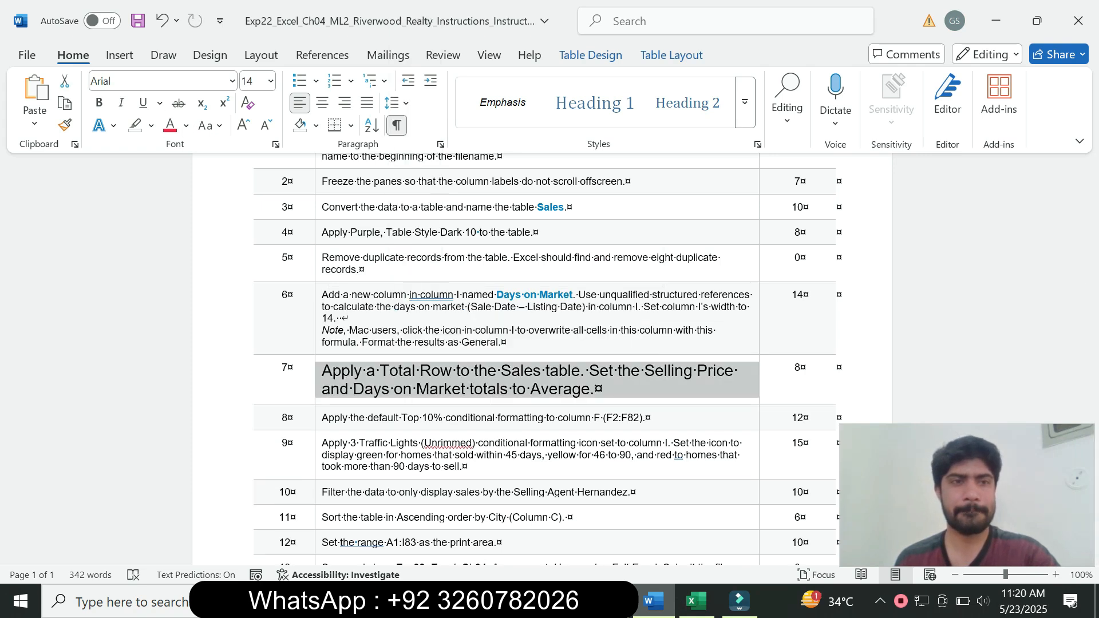
left_click(152, 126)
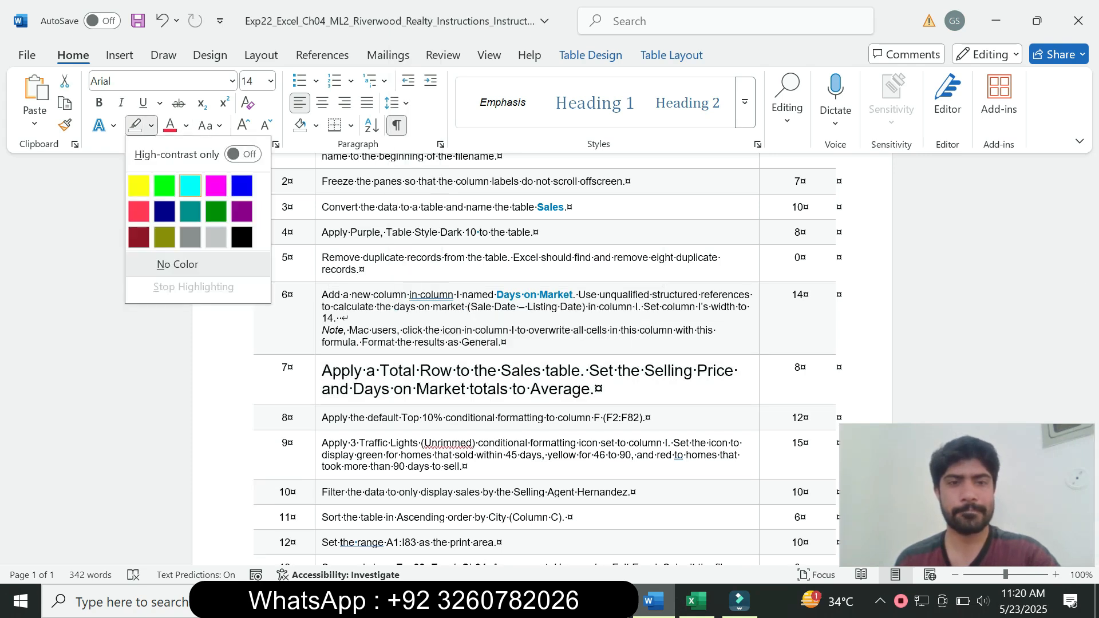
left_click(190, 185)
scroll(544, 343, "down", 2)
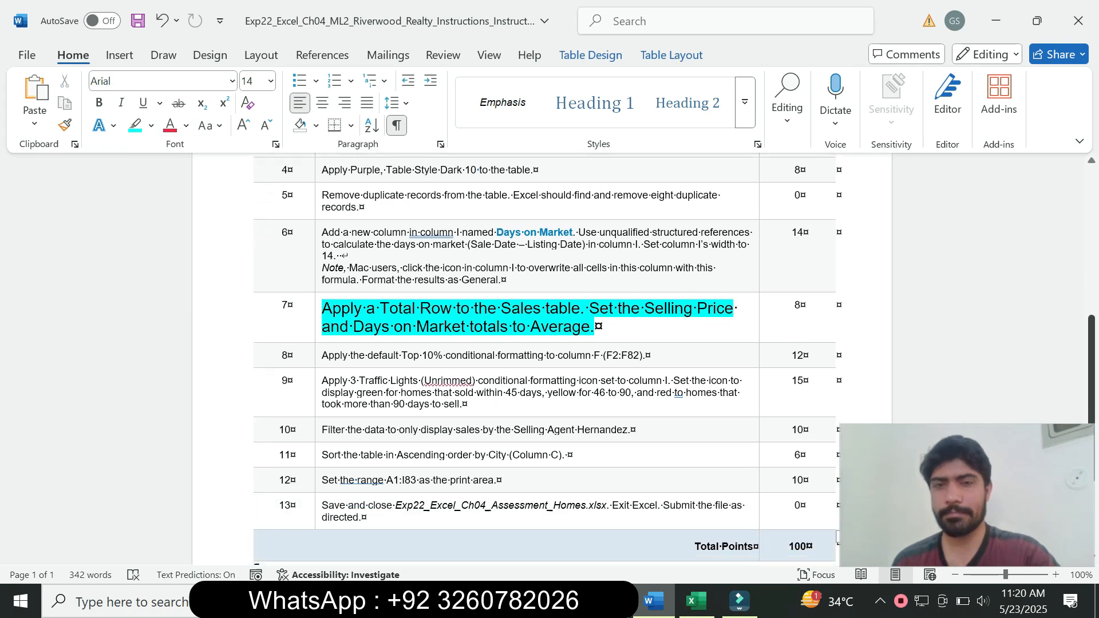
left_click_drag(323, 301, 590, 319)
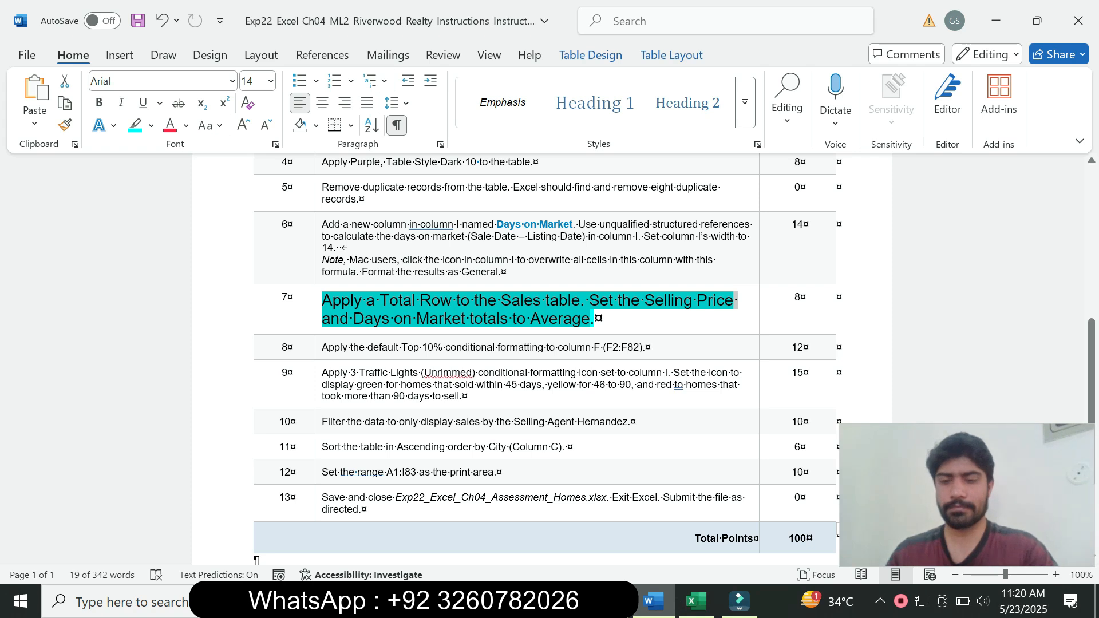
Step: Mark the words Total Row in Word's step 7, and in Excel turn on the Total Row for the Sales table
left_click_drag(380, 301, 455, 301)
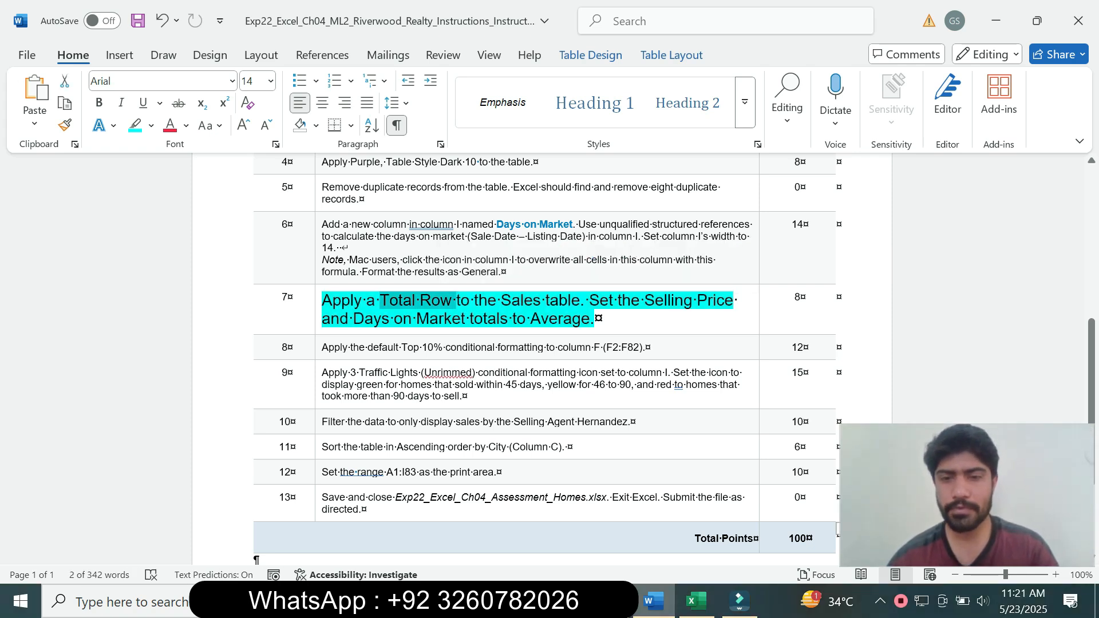
left_click(697, 600)
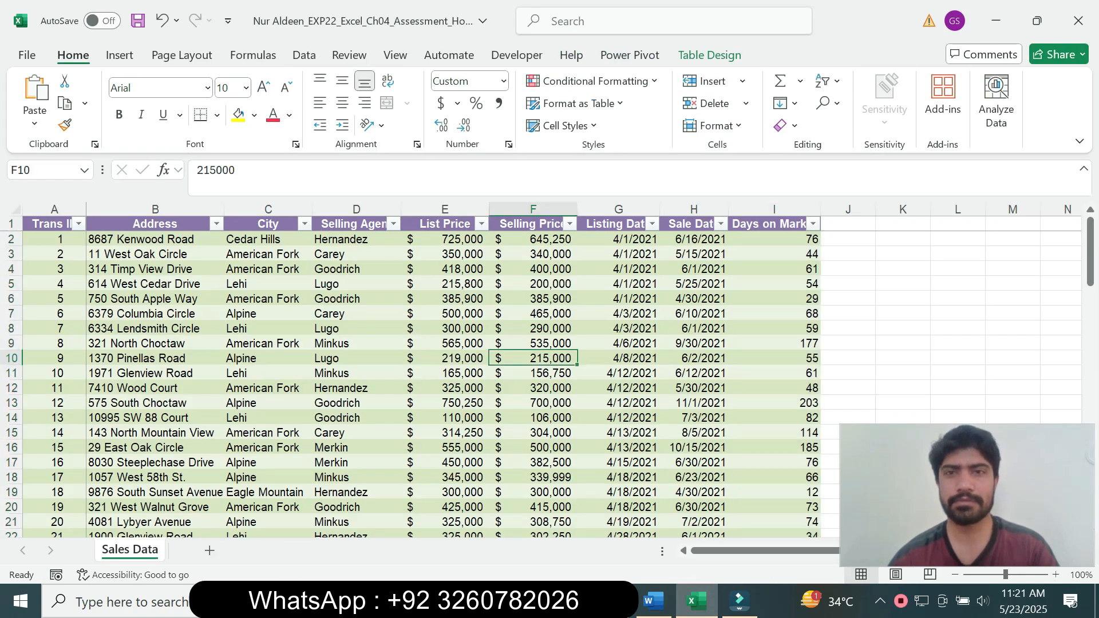
left_click(710, 56)
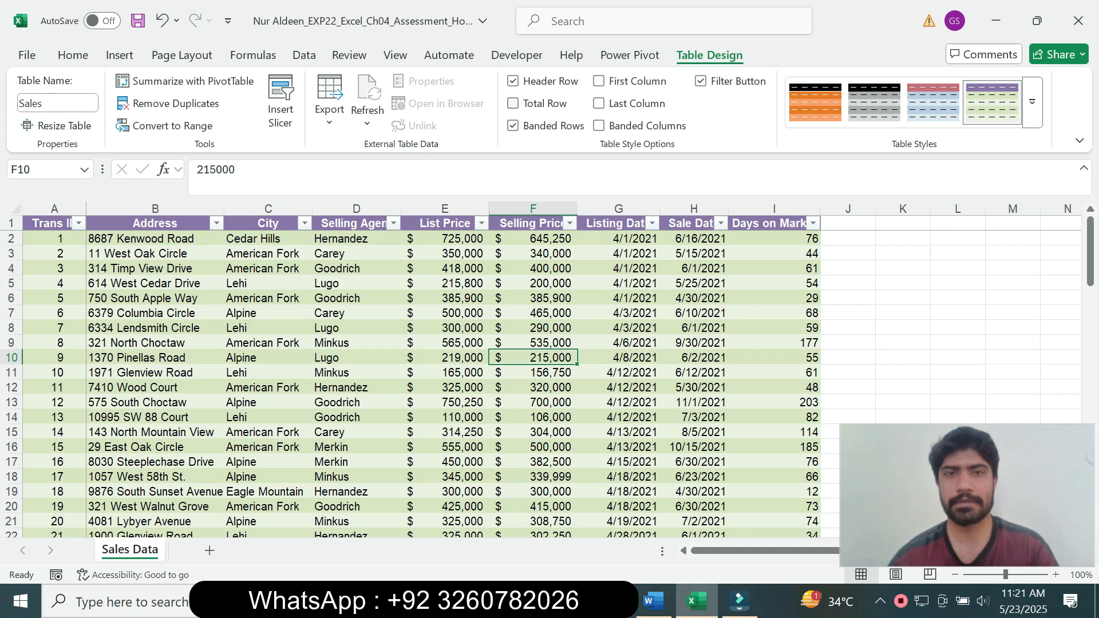
left_click(513, 104)
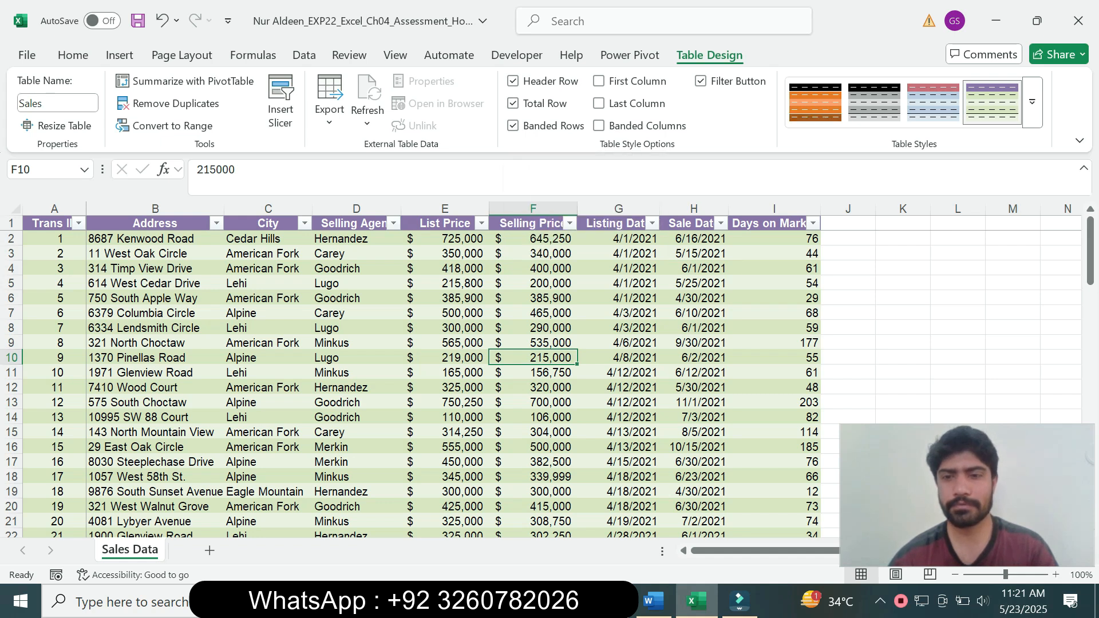
Step: Check the Selling Price instruction in Word's step 7, and in Excel set the Selling Price total in F83 to Average
left_click(654, 600)
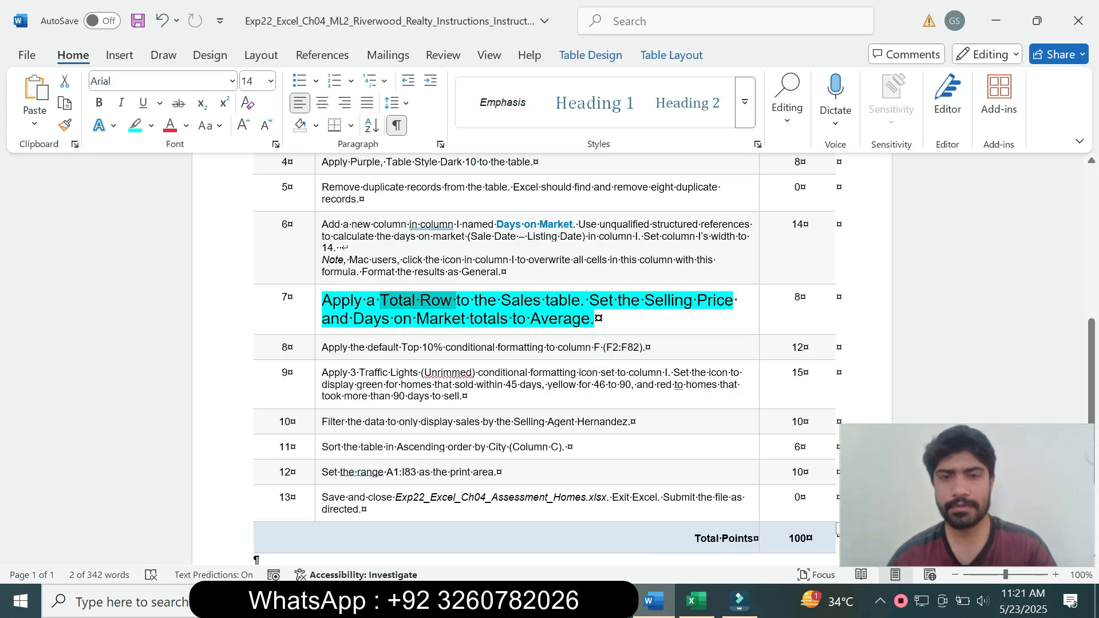
left_click(585, 300)
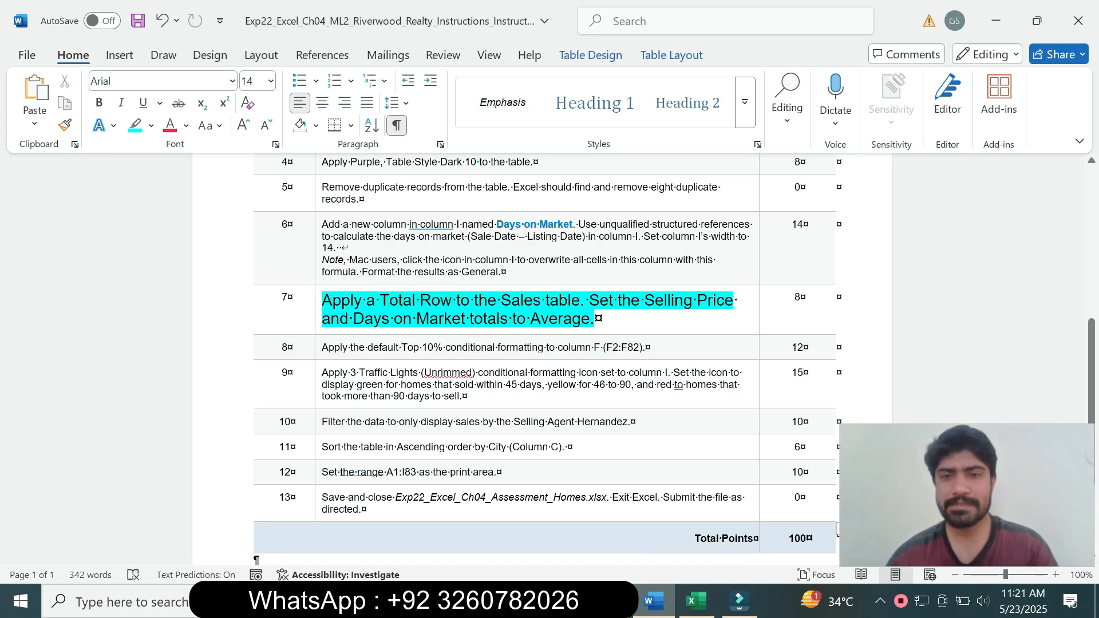
left_click_drag(590, 302, 644, 301)
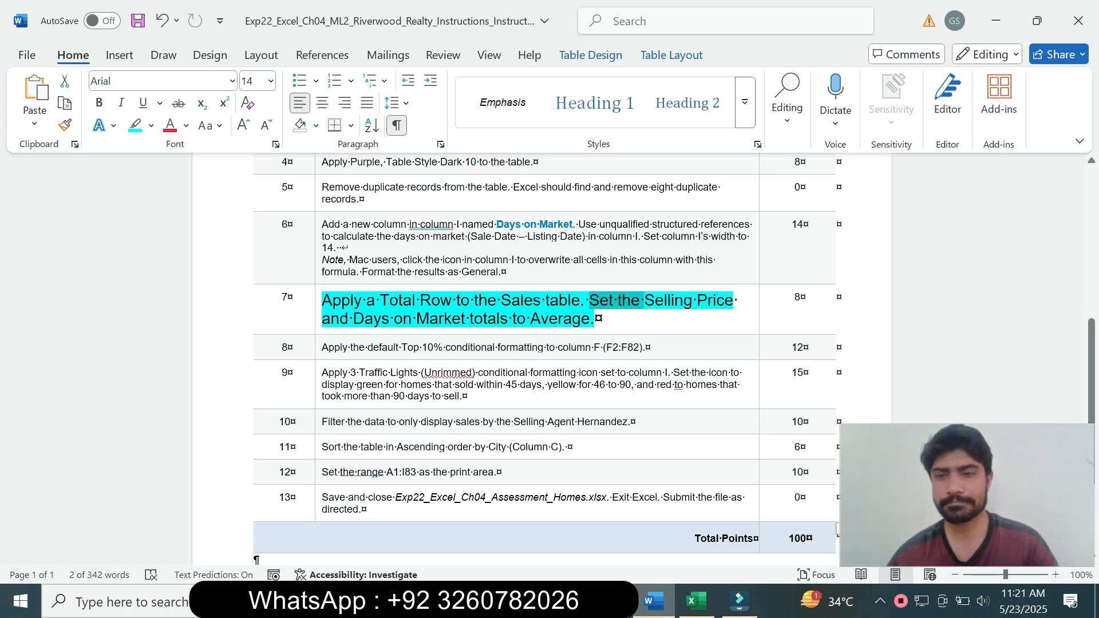
left_click_drag(589, 302, 697, 302)
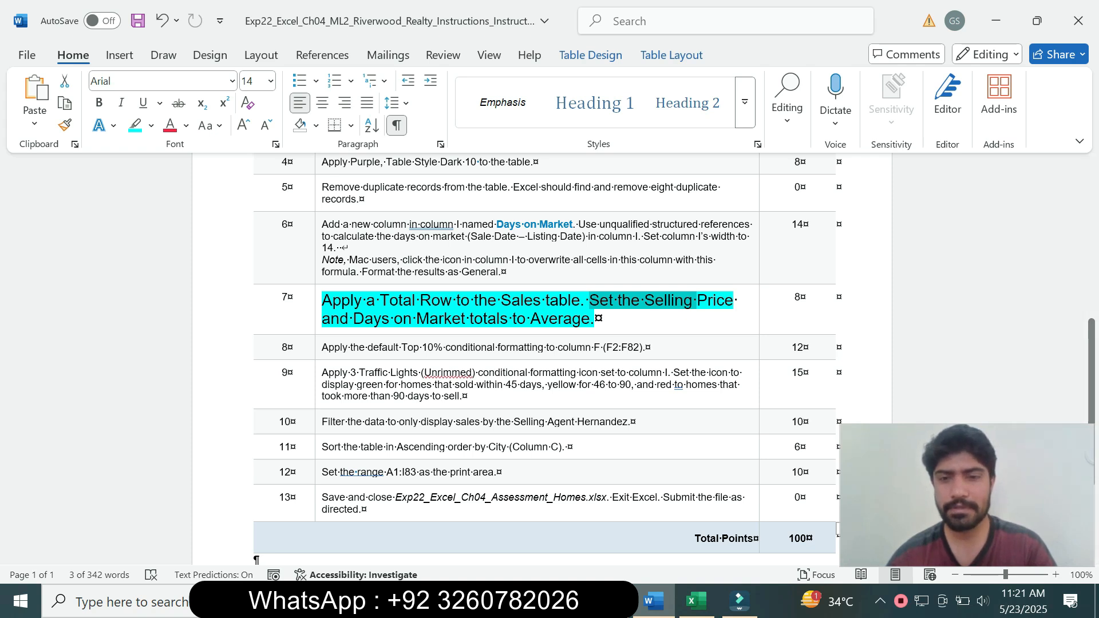
left_click(697, 601)
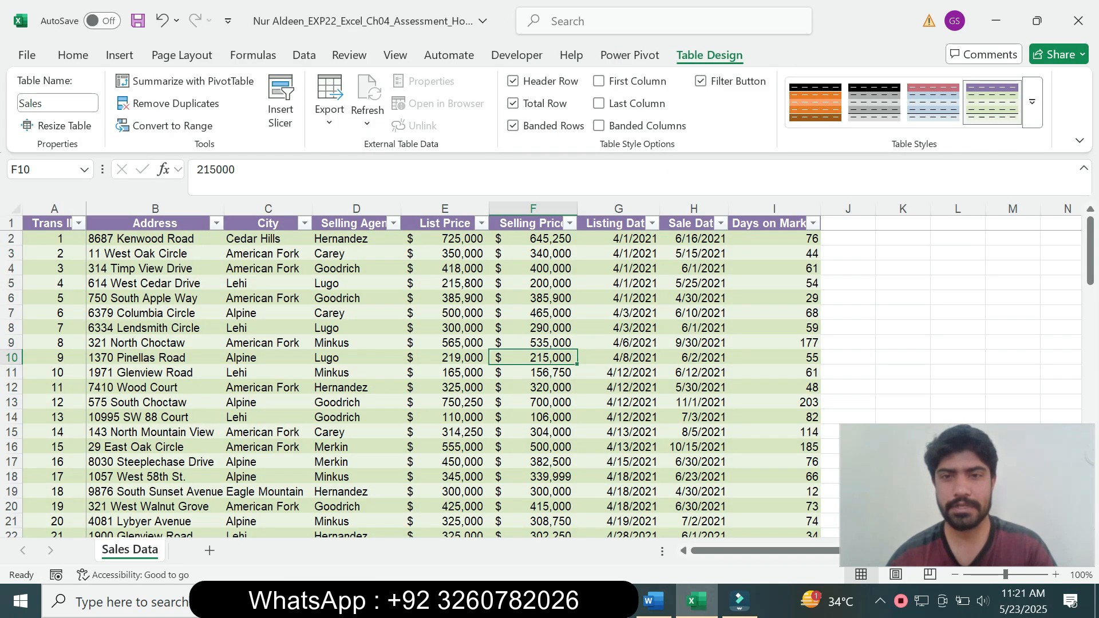
left_click_drag(1091, 251, 1091, 448)
left_click(533, 402)
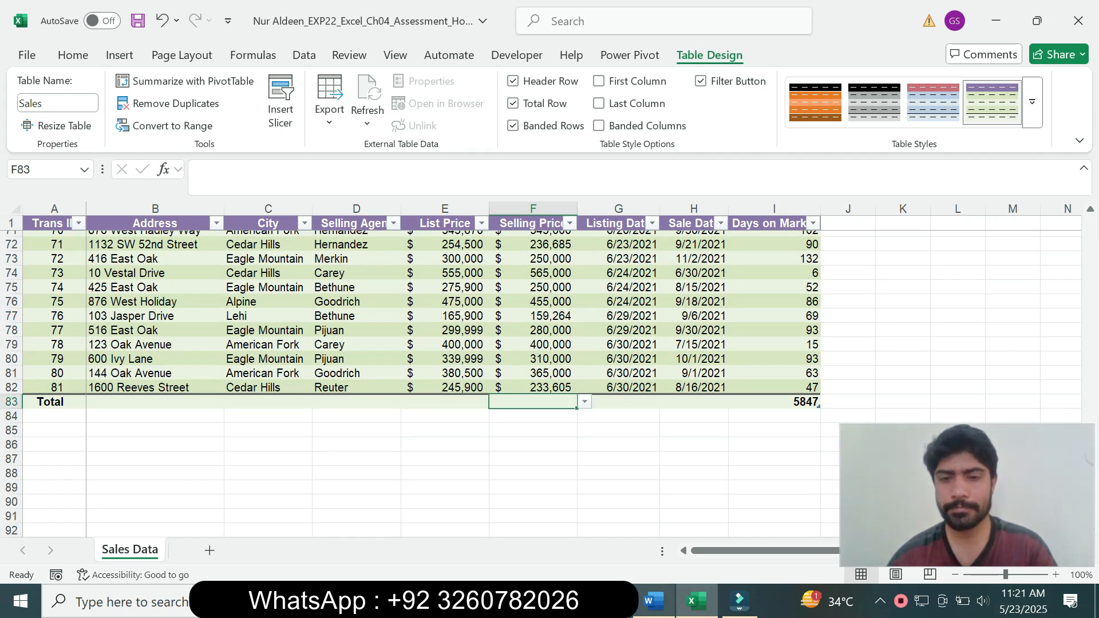
left_click(653, 602)
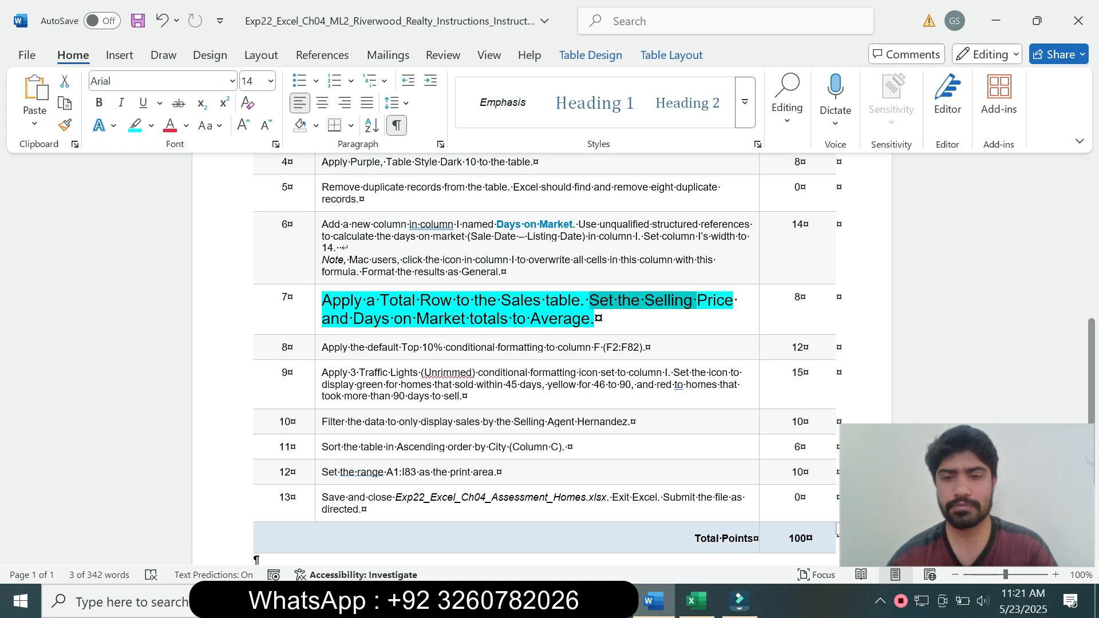
left_click(696, 601)
left_click(585, 402)
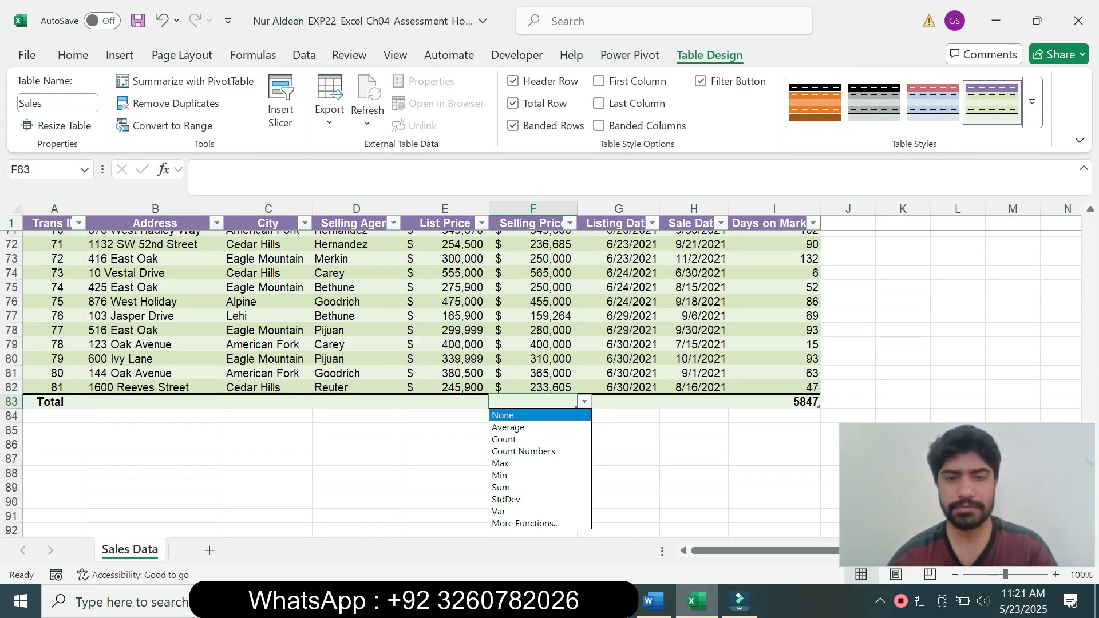
left_click(527, 427)
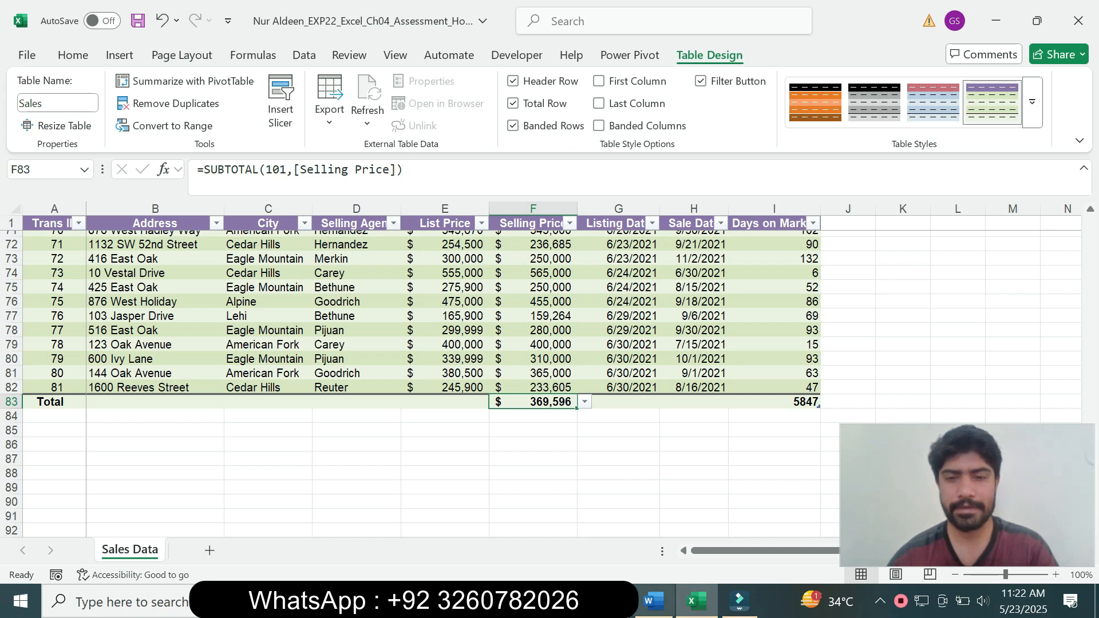
Step: Mark Days on Market in Word's step 7, and in Excel set that column's total in I83 to Average
left_click(654, 602)
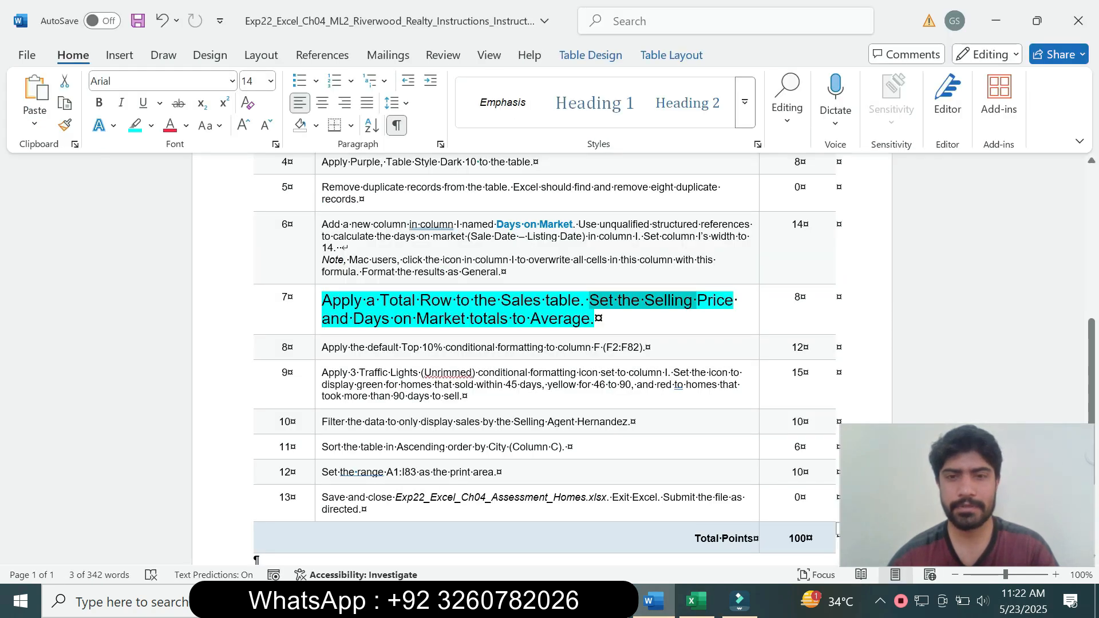
left_click_drag(354, 319, 470, 318)
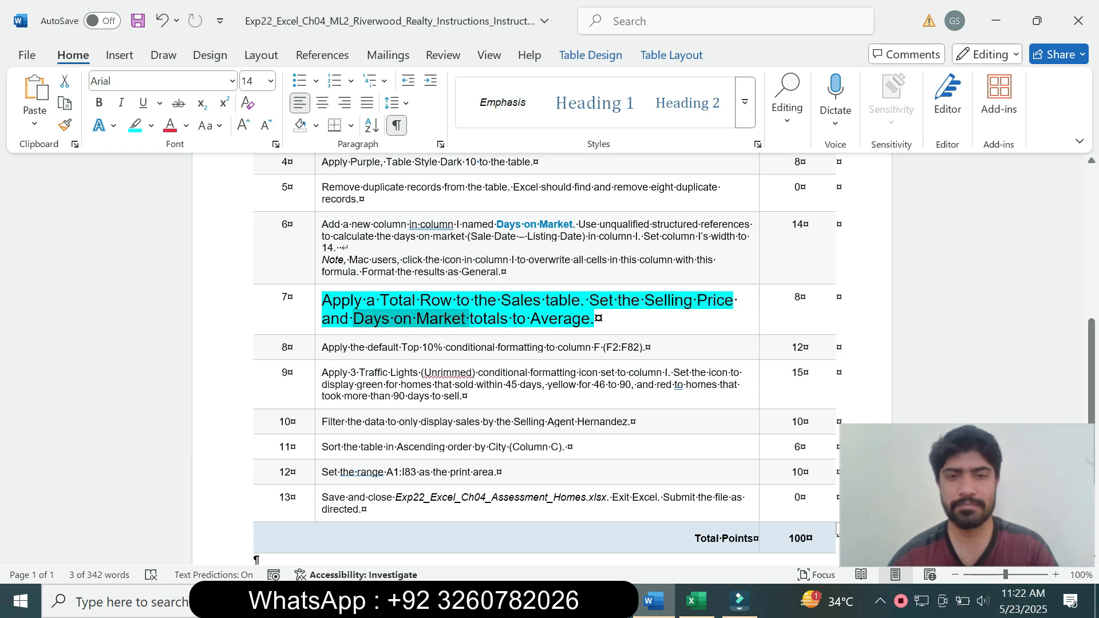
left_click(696, 601)
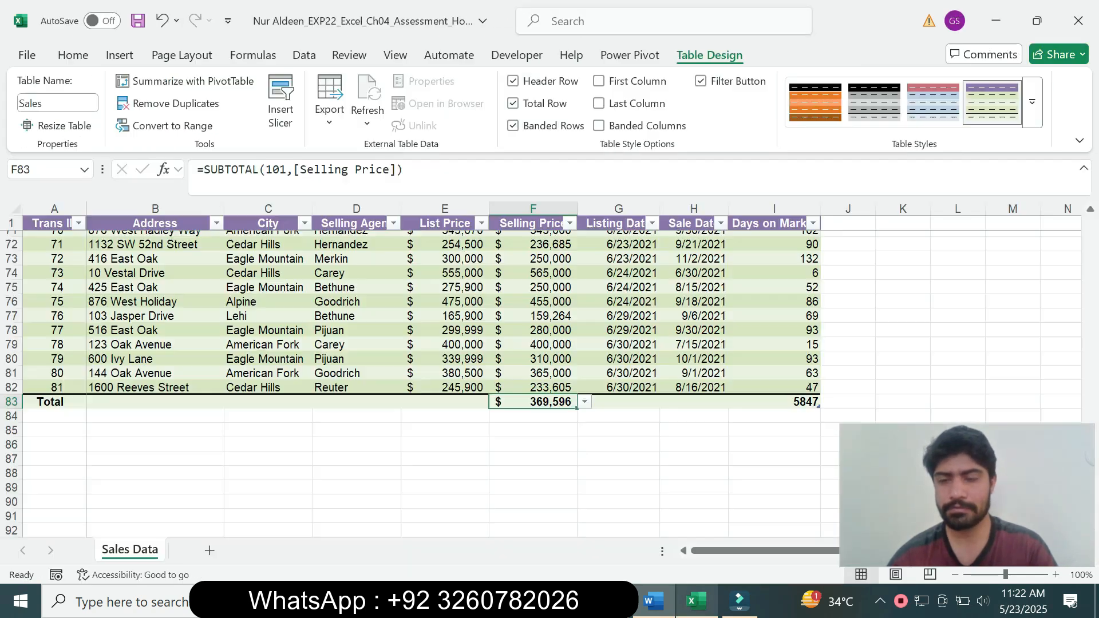
left_click(774, 402)
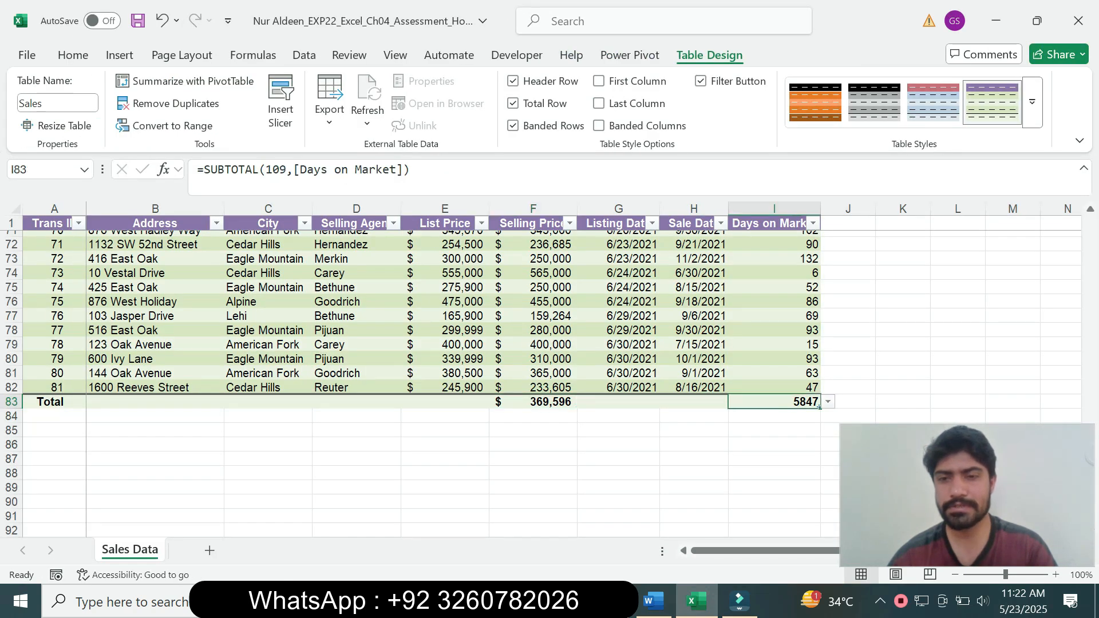
left_click(829, 402)
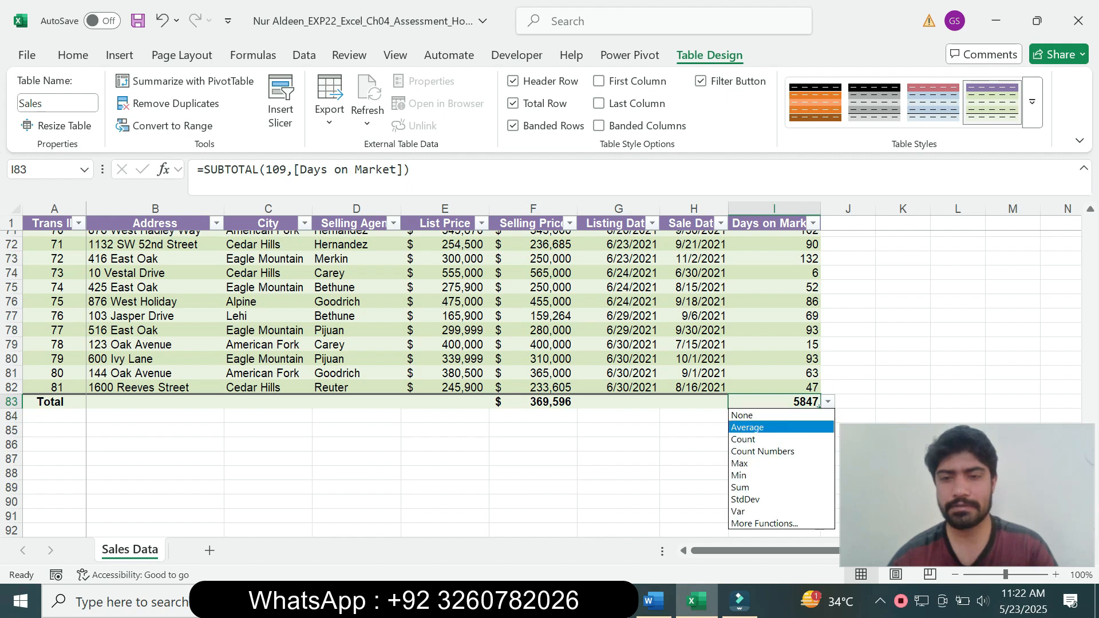
key("Return")
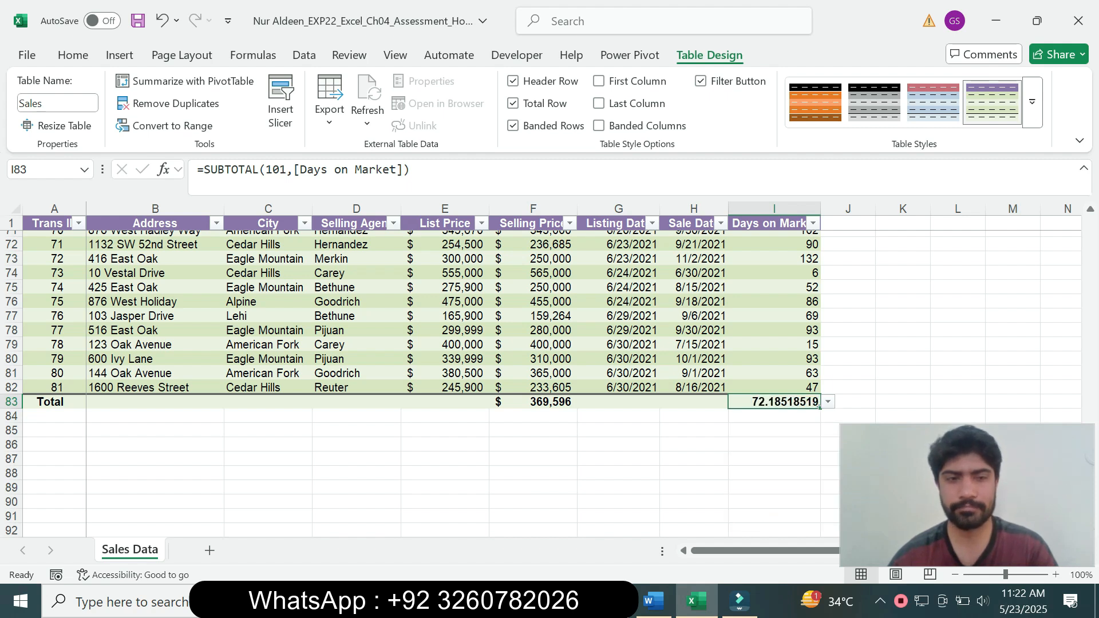
Step: Switch to Word, set the step 7 instruction back to 9 pt and remove its highlight
key("alt+Tab")
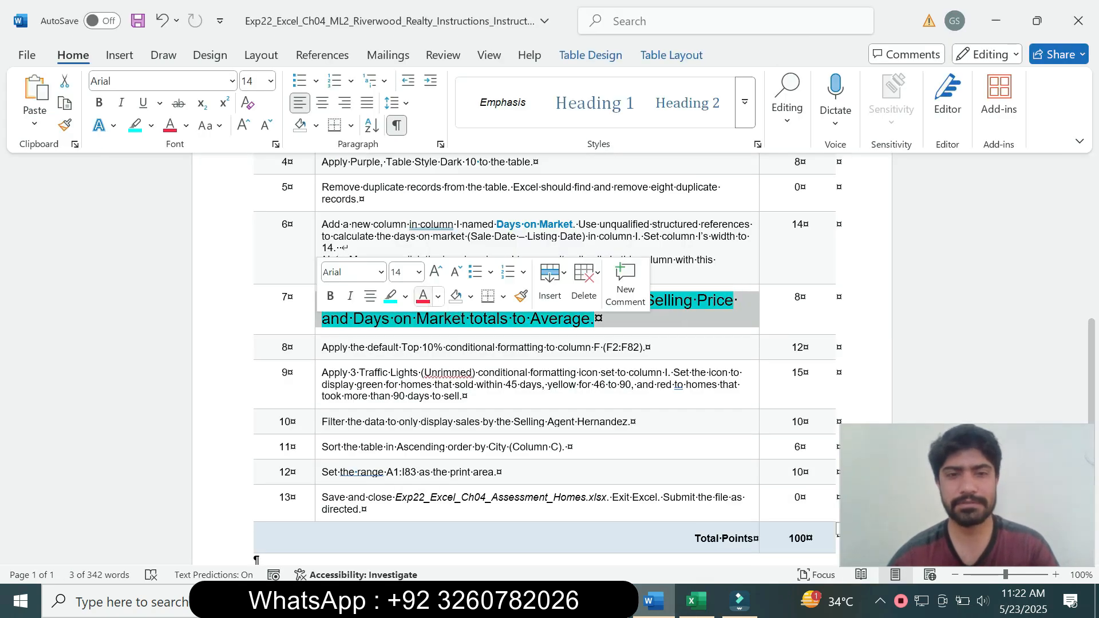
left_click(419, 272)
left_click(403, 316)
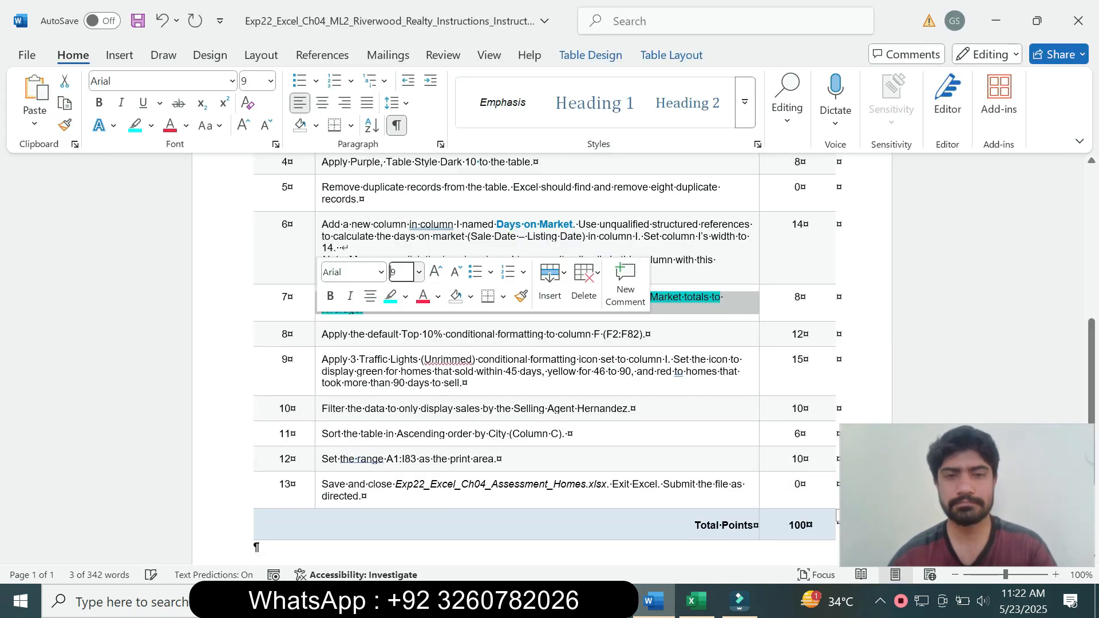
left_click(406, 296)
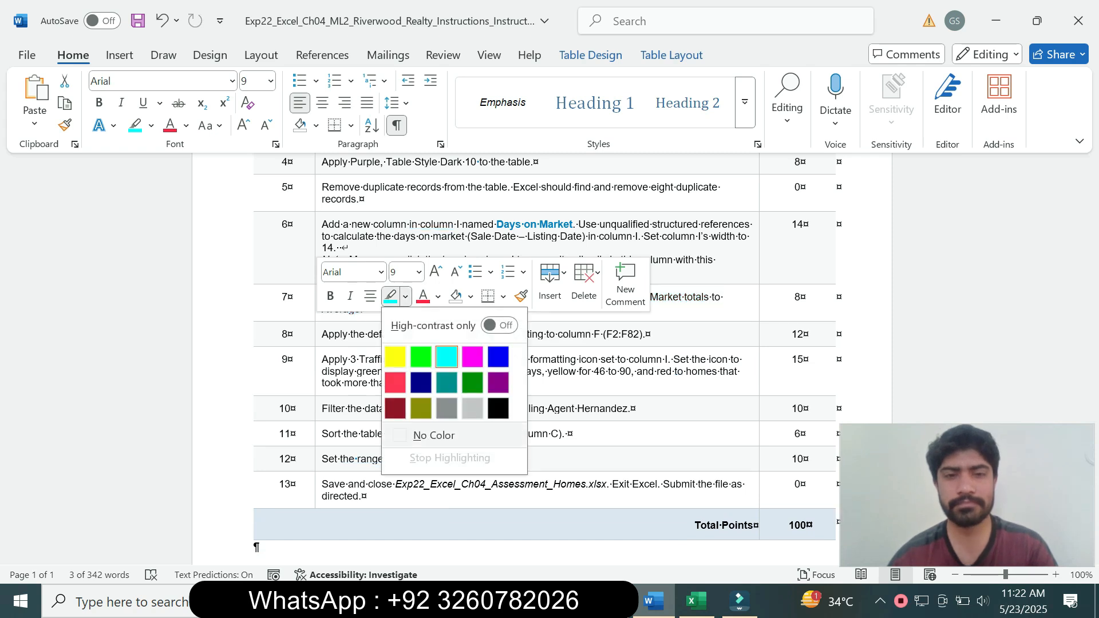
left_click(433, 436)
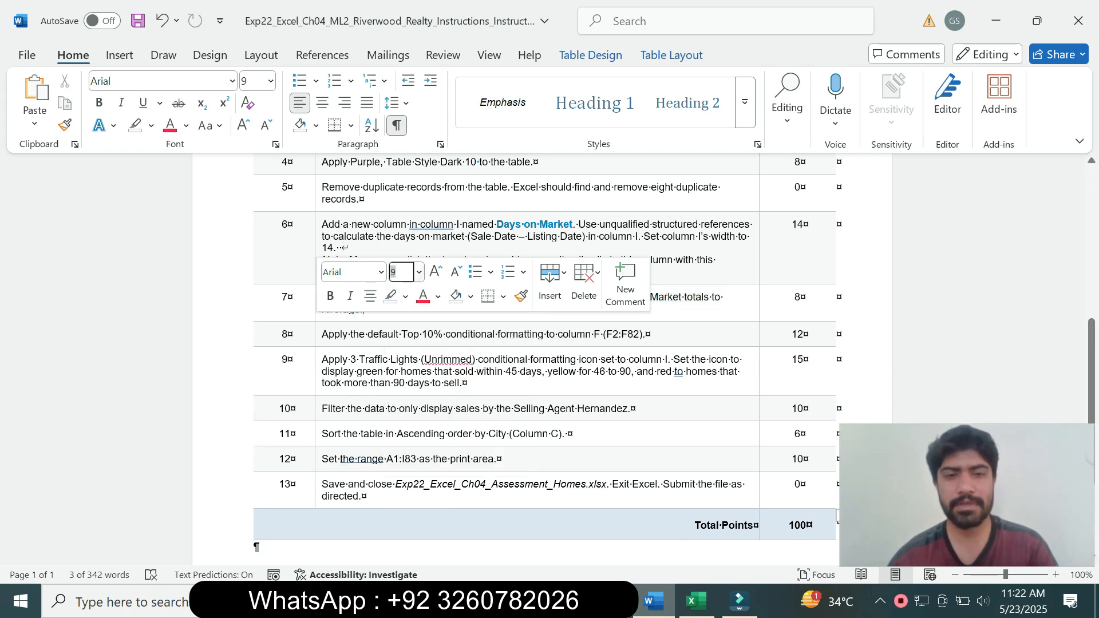
Step: Enlarge the step 8 instruction about Top 10% conditional formatting to 14 pt, highlight it in turquoise and read it
left_click(319, 333)
left_click(424, 284)
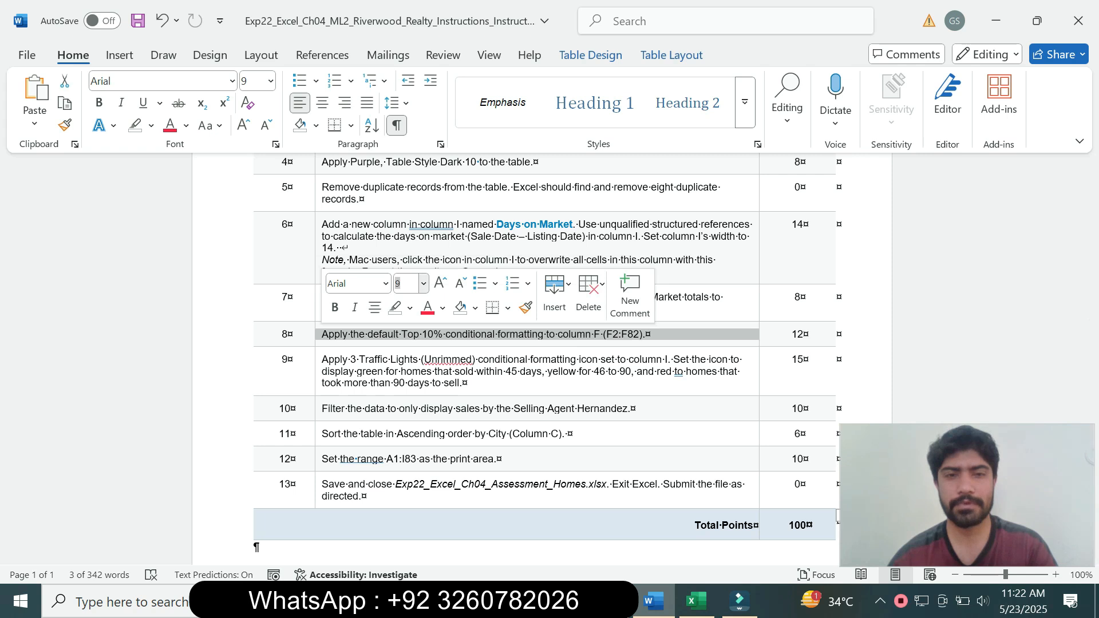
left_click(407, 412)
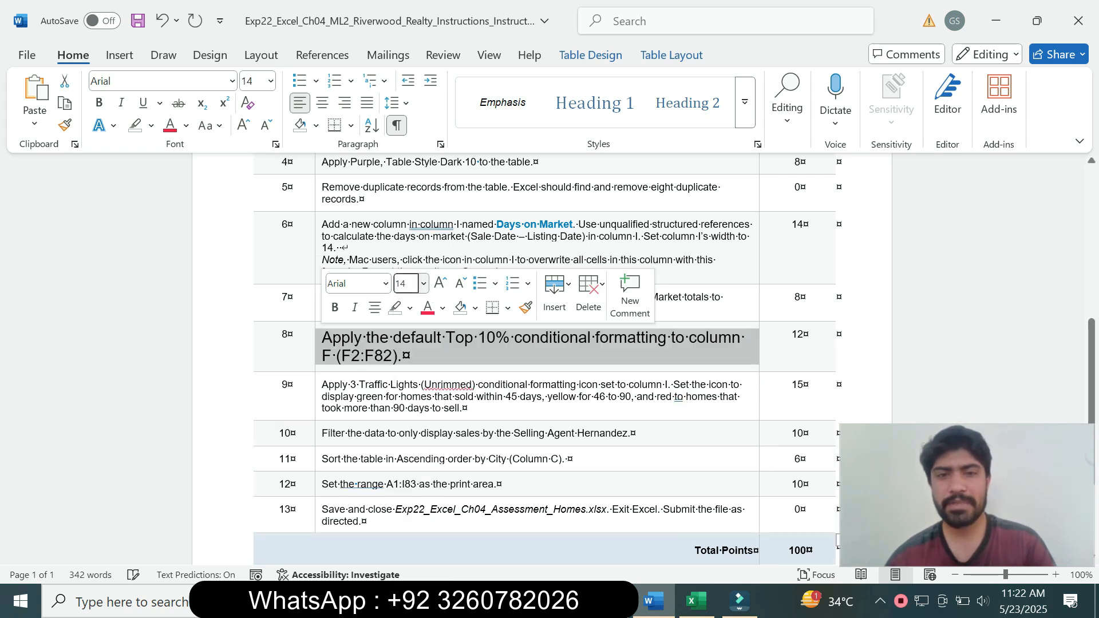
left_click(410, 308)
left_click(449, 364)
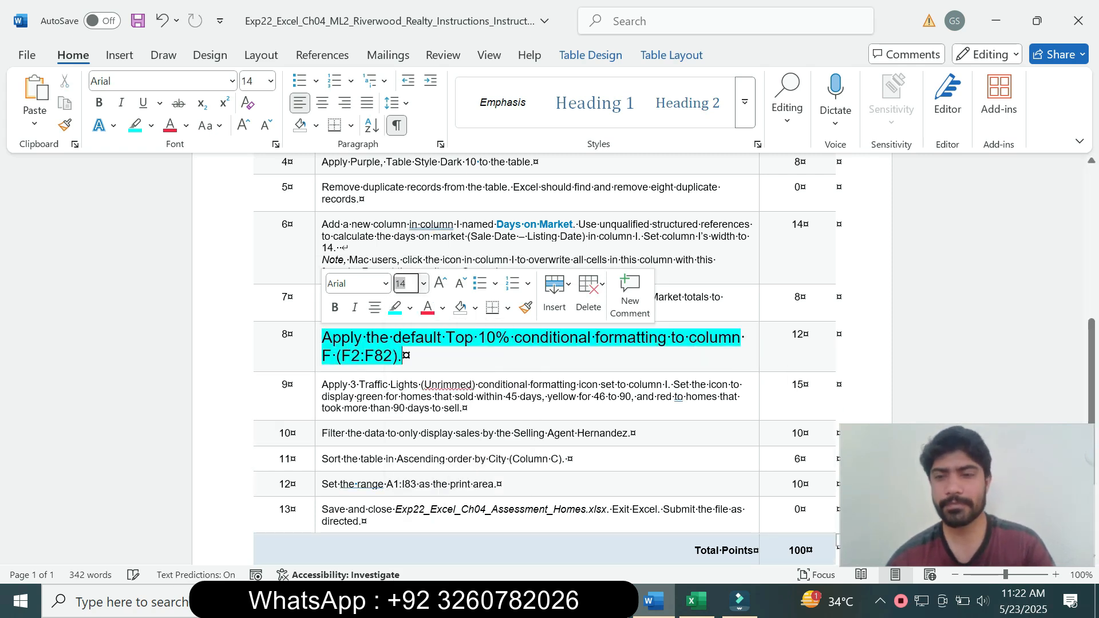
scroll(544, 355, "down", 1)
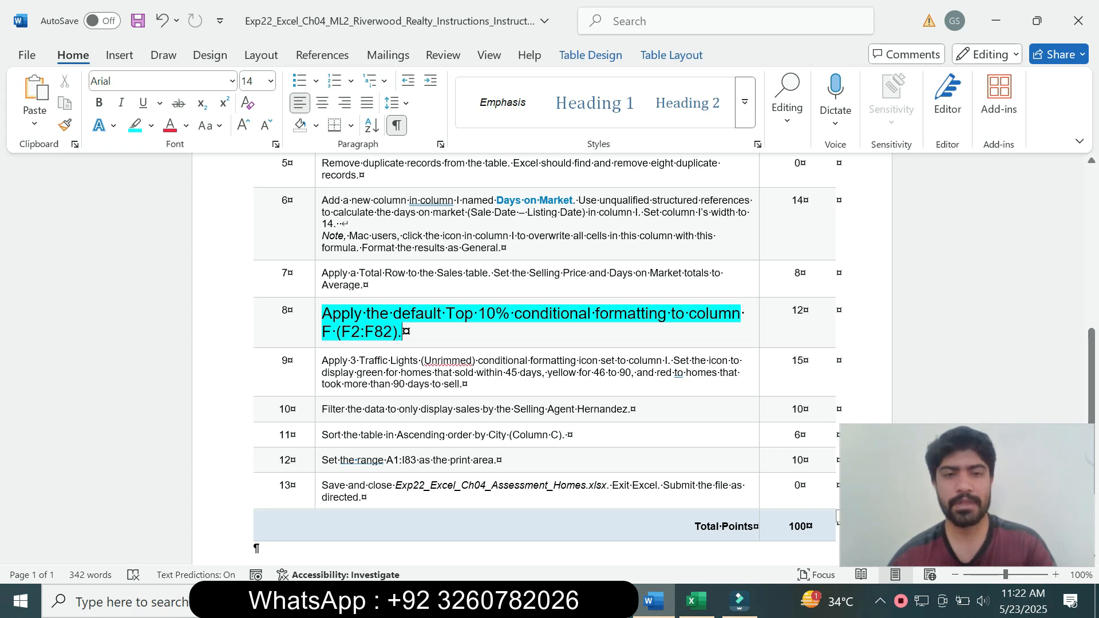
Step: Mark the range F2:F82 in Word's step 8, and in Excel select cells F2:F82 of the Selling Price column
left_click_drag(338, 333, 395, 332)
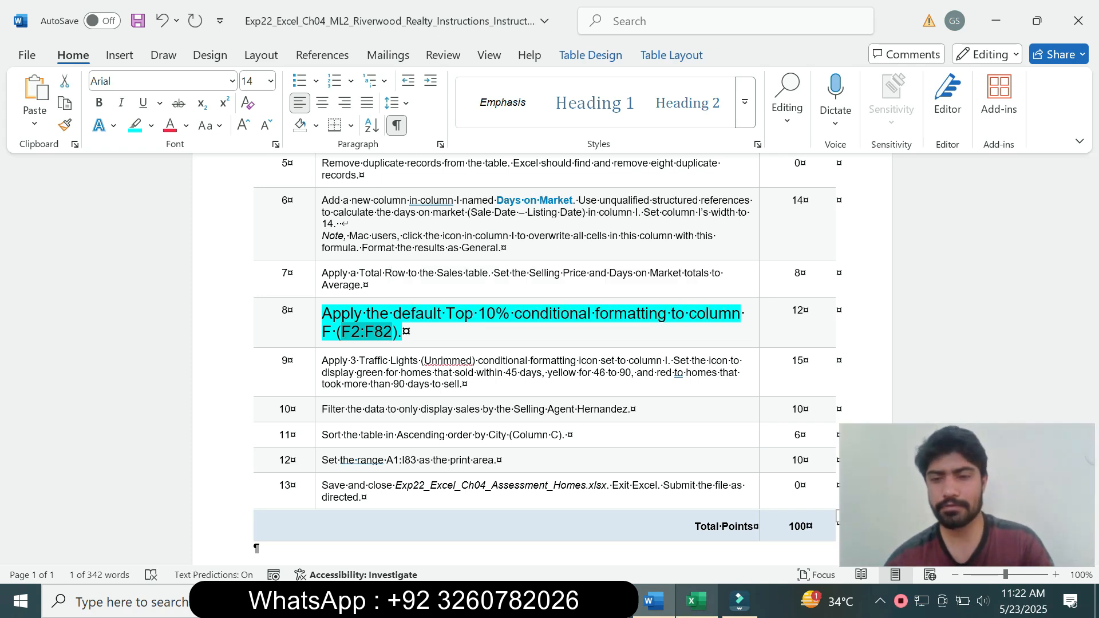
key("alt+Tab")
left_click(44, 170)
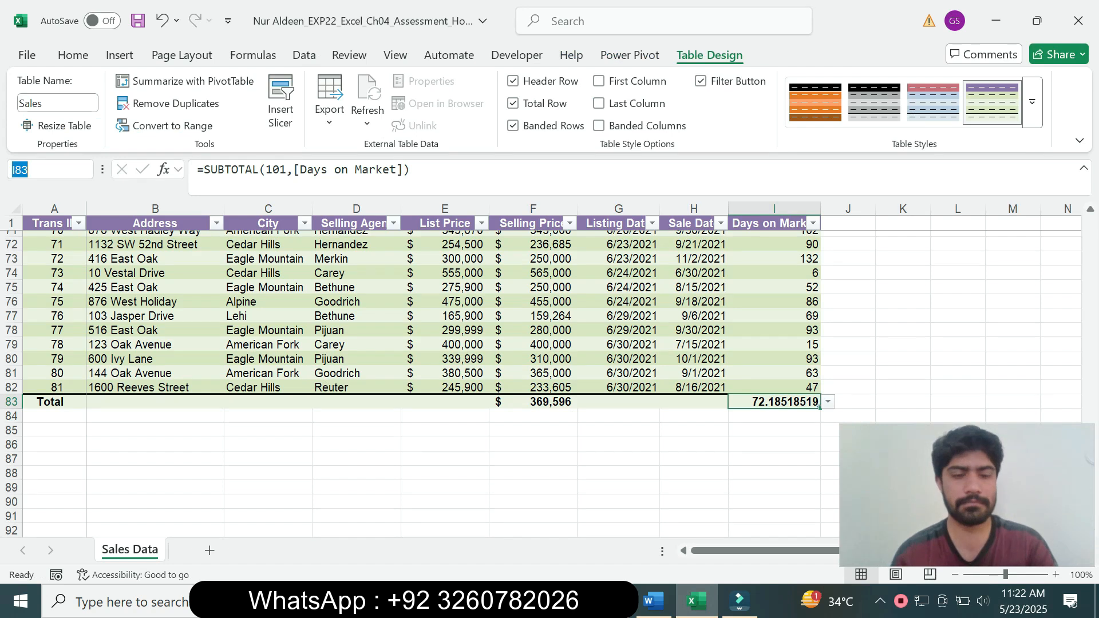
type("F2:F82")
key("Return")
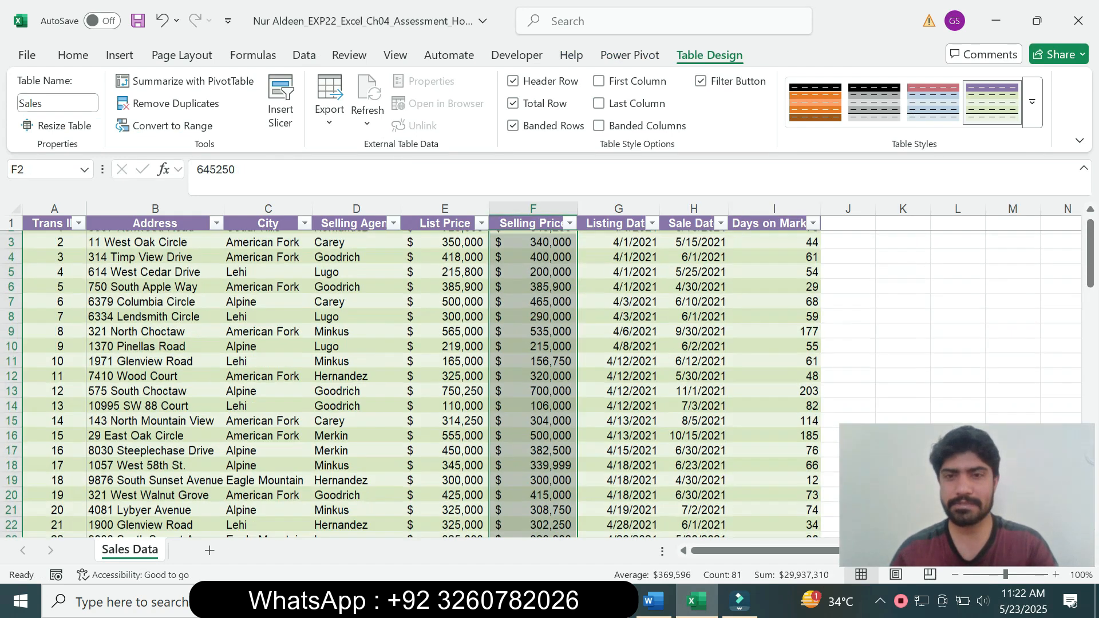
left_click_drag(1091, 251, 1091, 299)
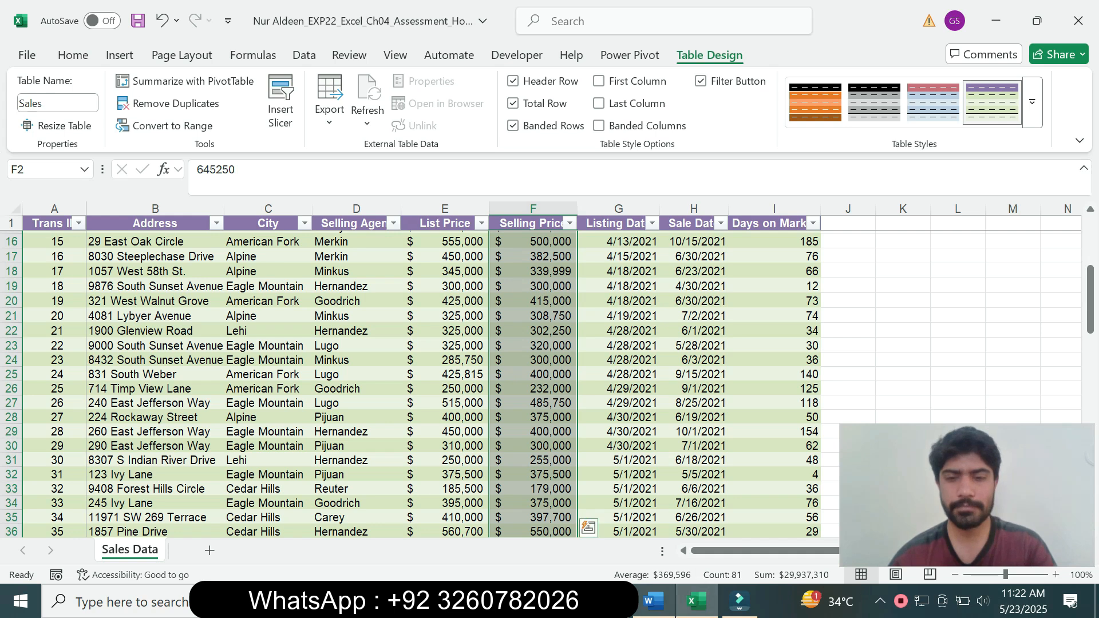
Step: Mark the words Top 10% in Word's step 8 and return to the Excel sheet
key("alt+Tab")
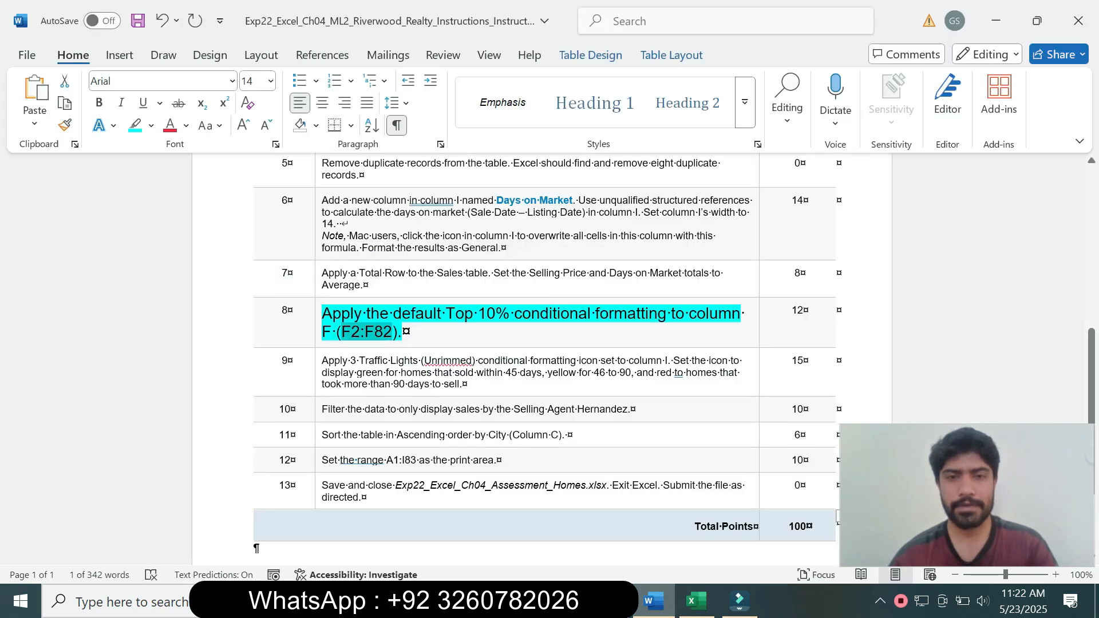
left_click_drag(450, 314, 506, 314)
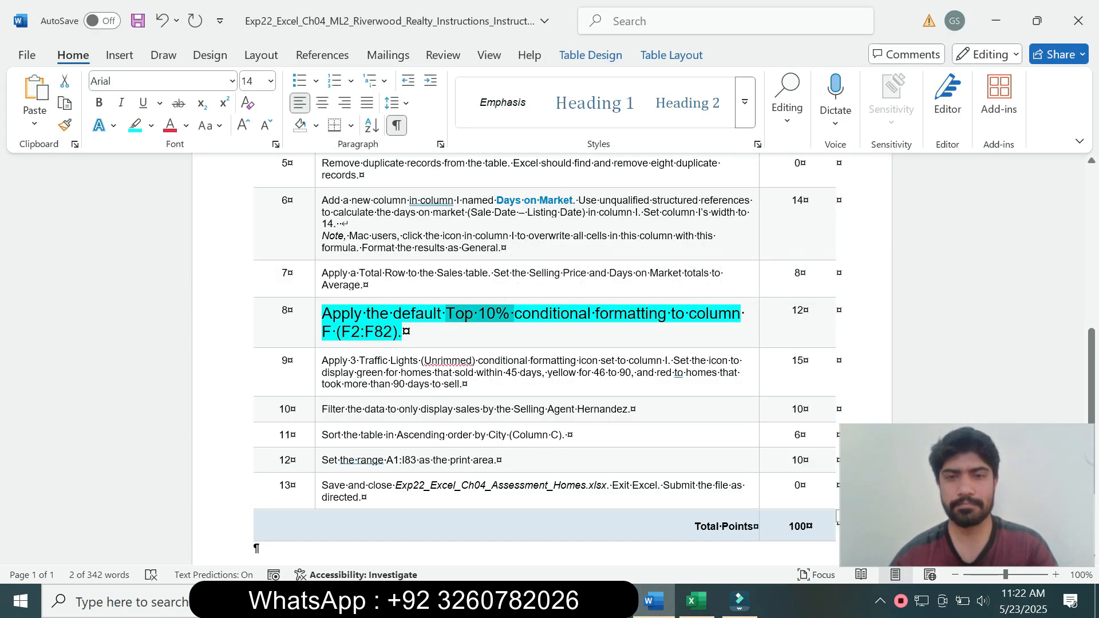
key("alt+Tab")
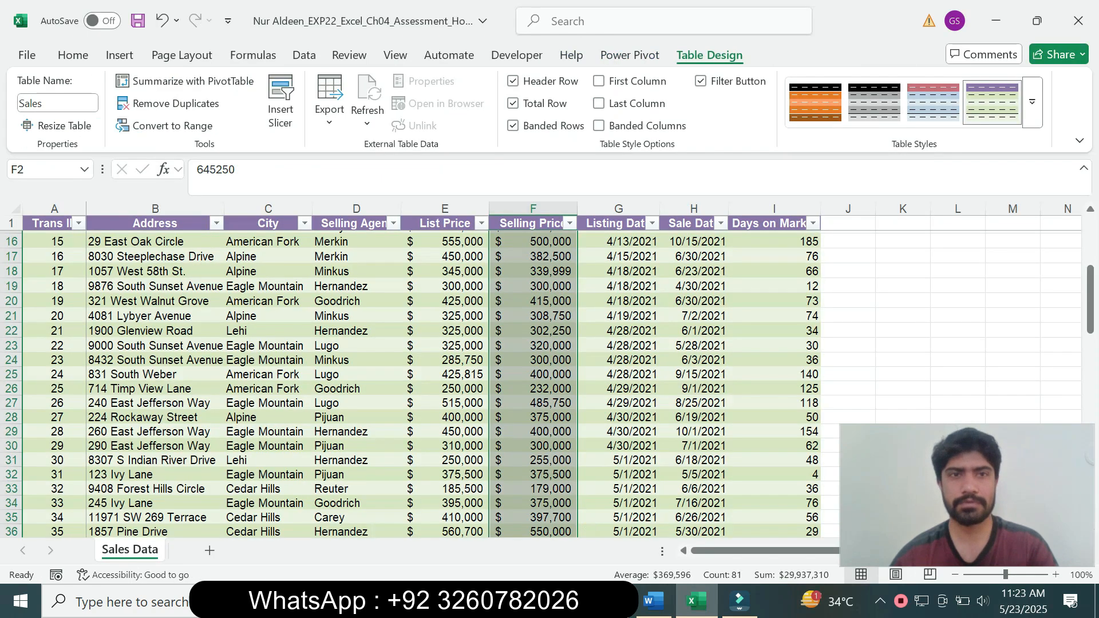
Step: Apply the Top 10% conditional formatting rule to F2:F82 with the default Light Red Fill with Dark Red Text
left_click(72, 55)
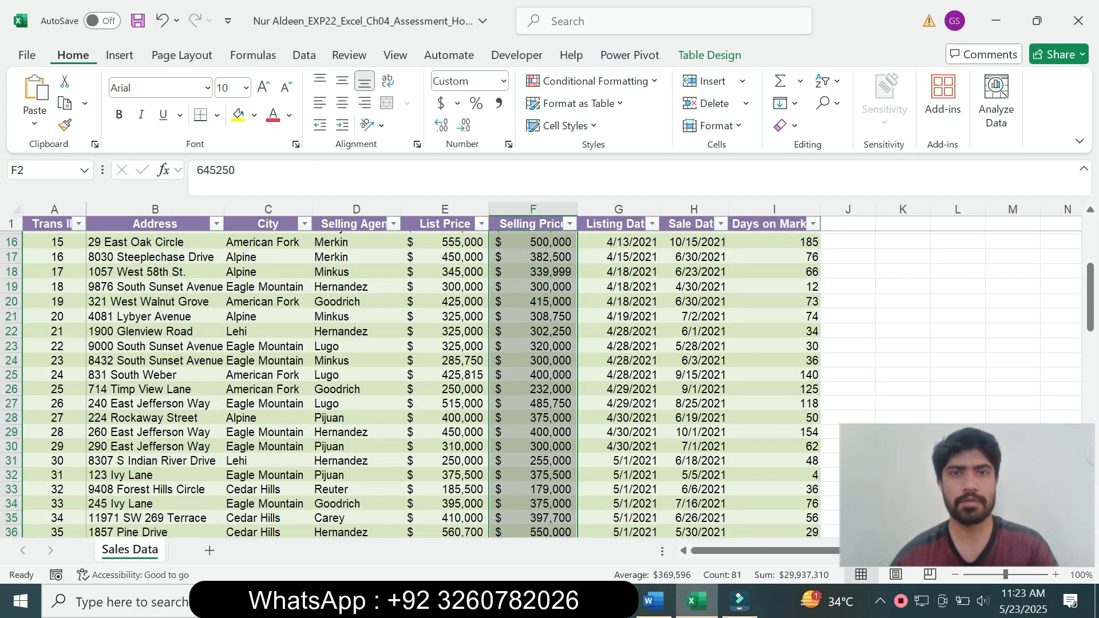
left_click(590, 81)
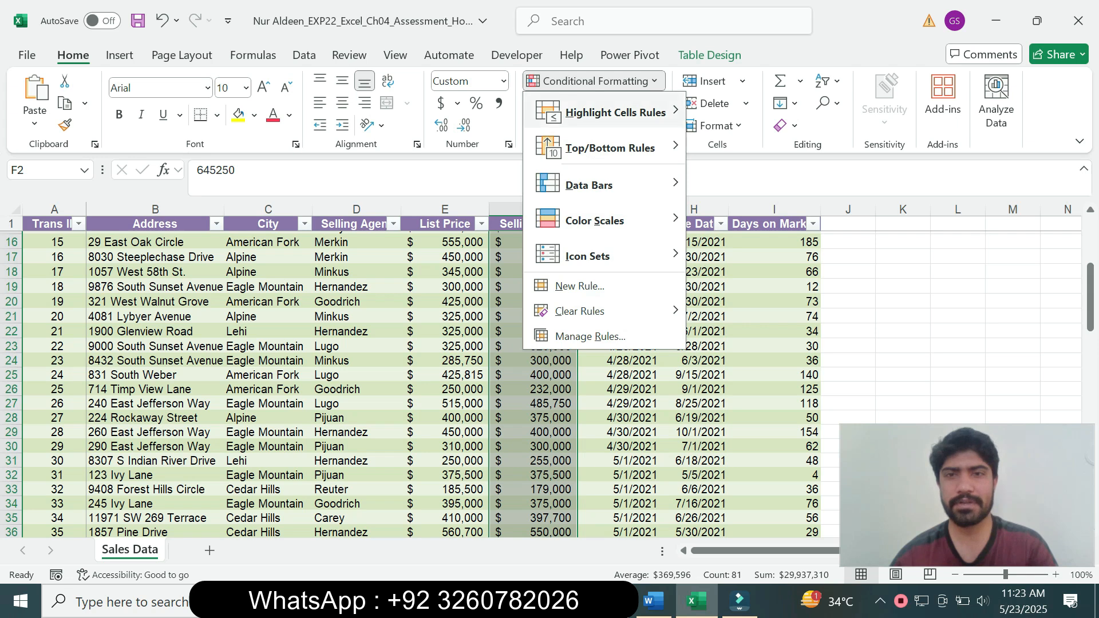
mouse_move(616, 113)
mouse_move(610, 148)
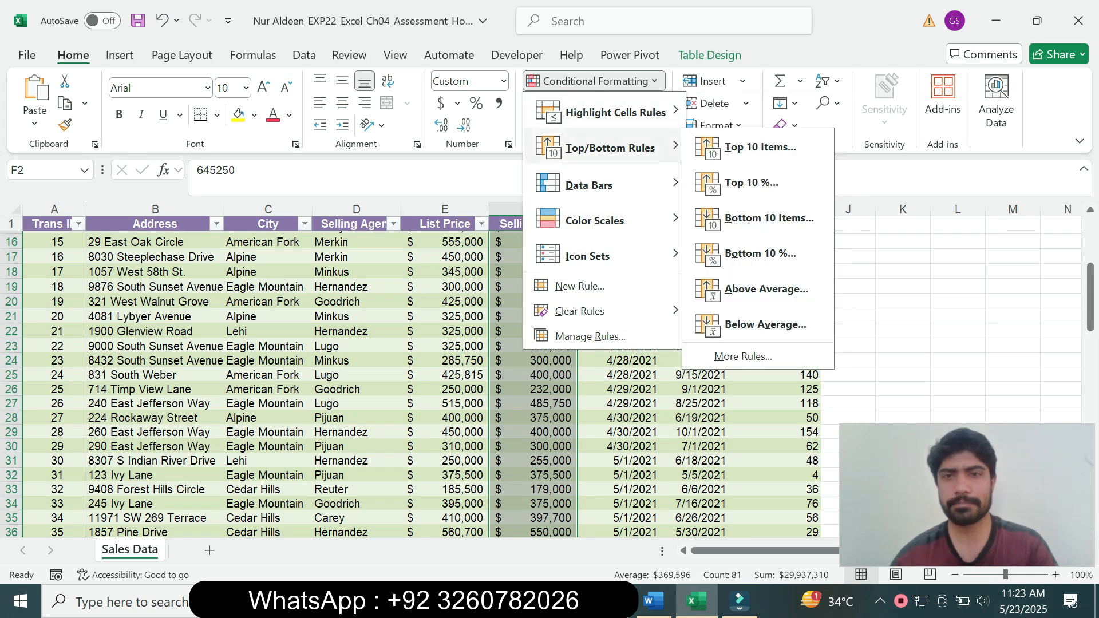
left_click(755, 182)
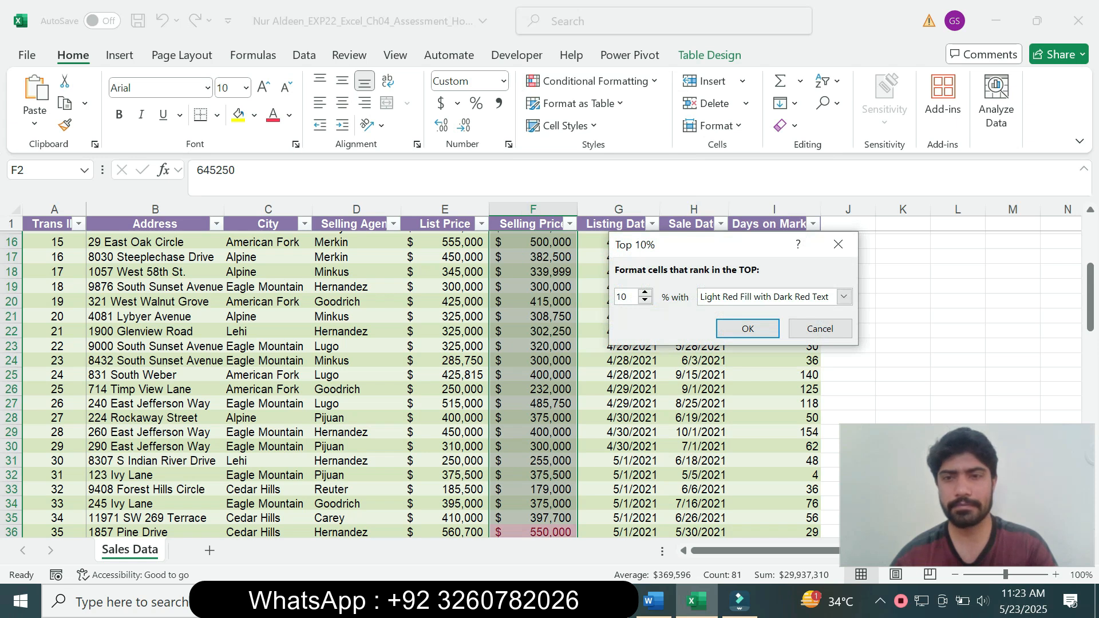
left_click(654, 601)
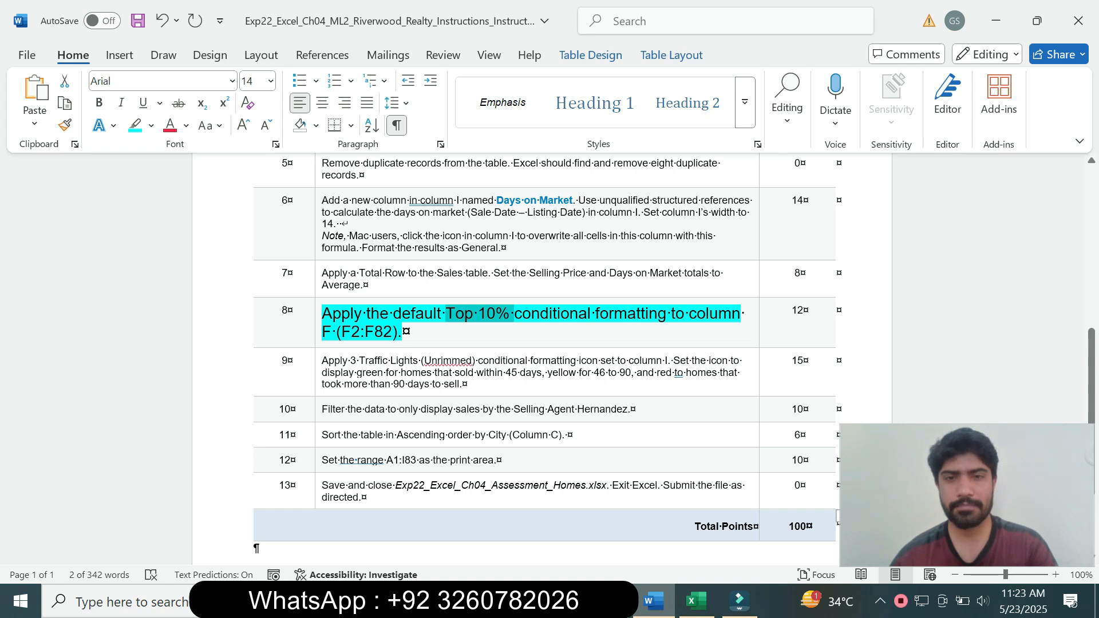
left_click(697, 601)
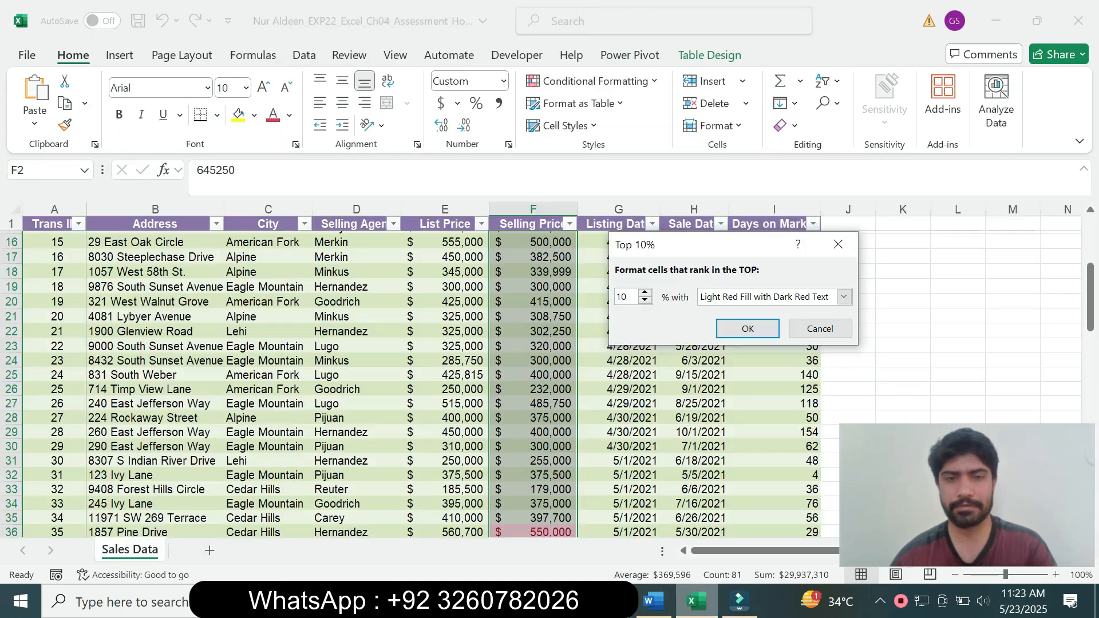
left_click(844, 296)
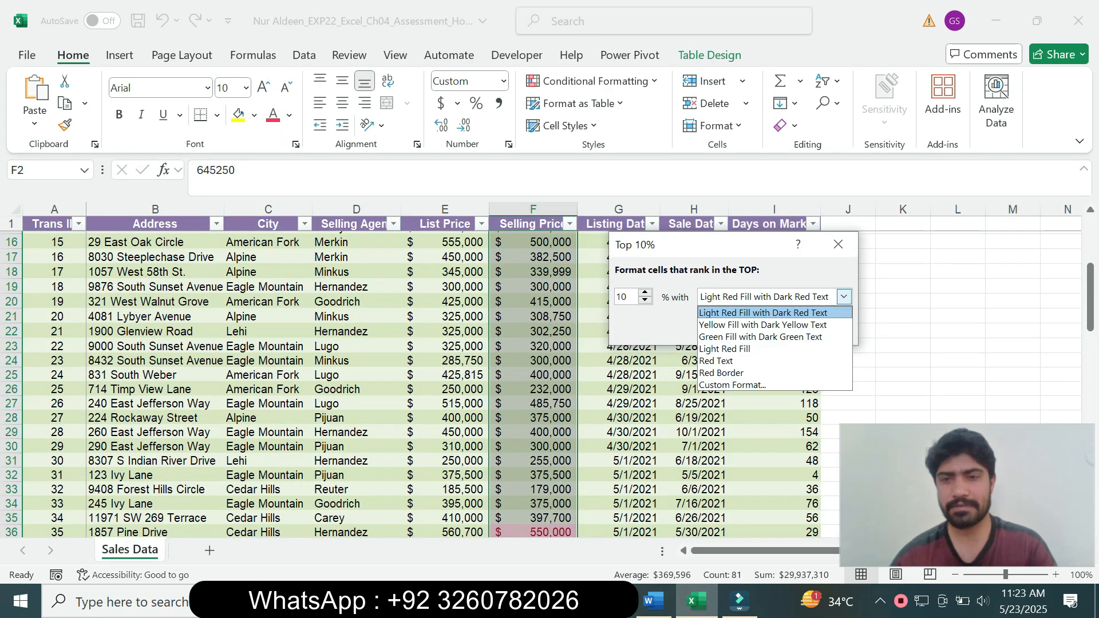
left_click(844, 297)
left_click(748, 329)
left_click_drag(1090, 293, 1091, 245)
Step: Switch to Word, set the step 8 instruction back to 9 pt and clear its highlight
key("alt+Tab")
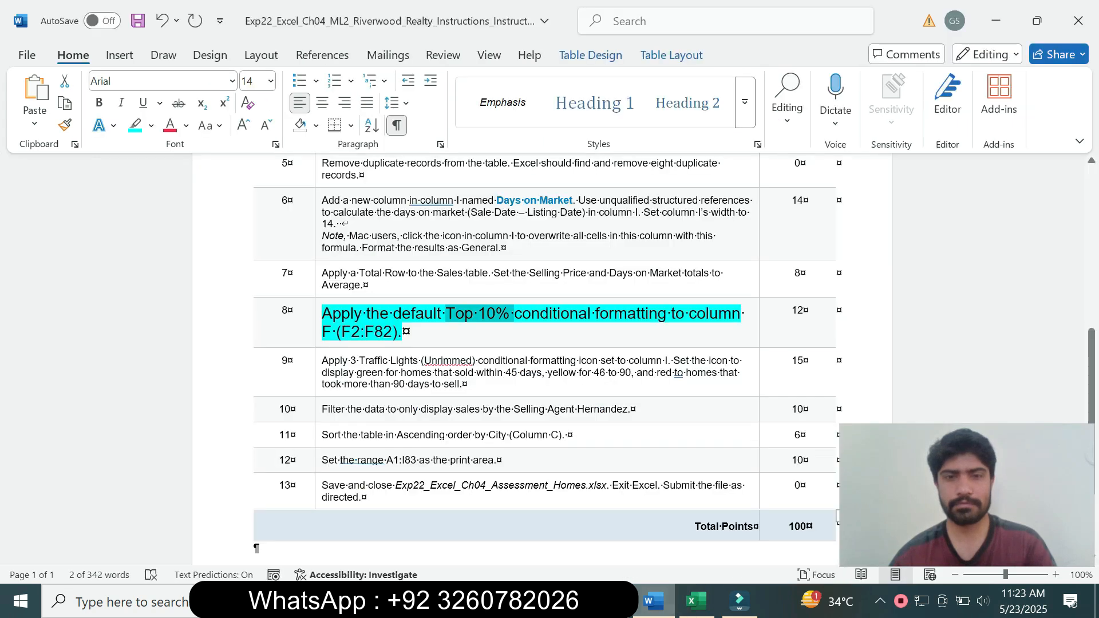
left_click(318, 322)
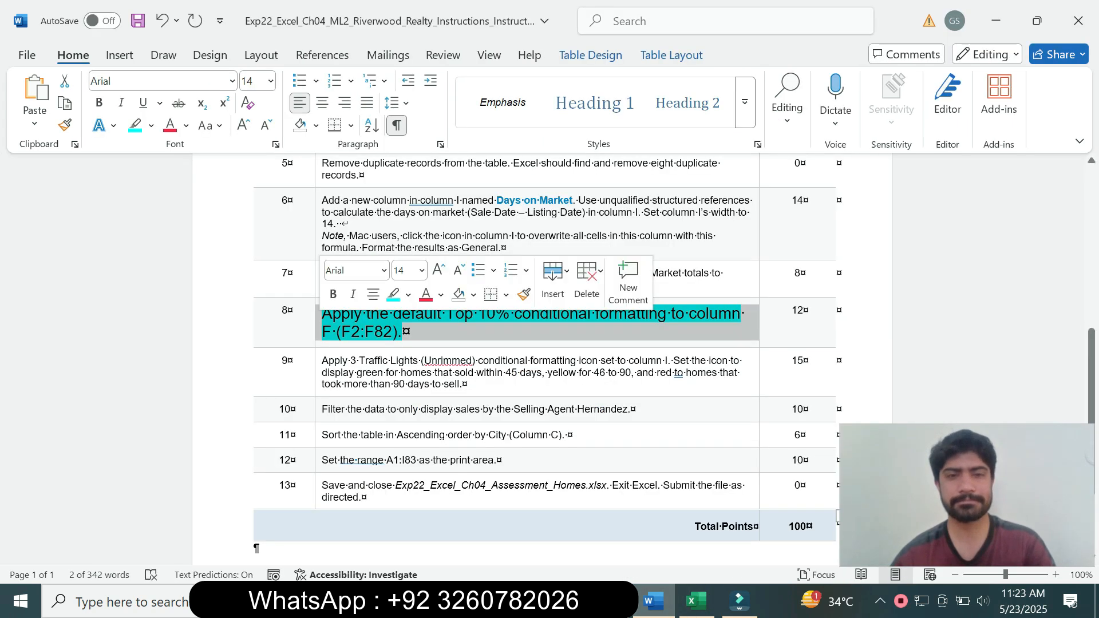
left_click(422, 270)
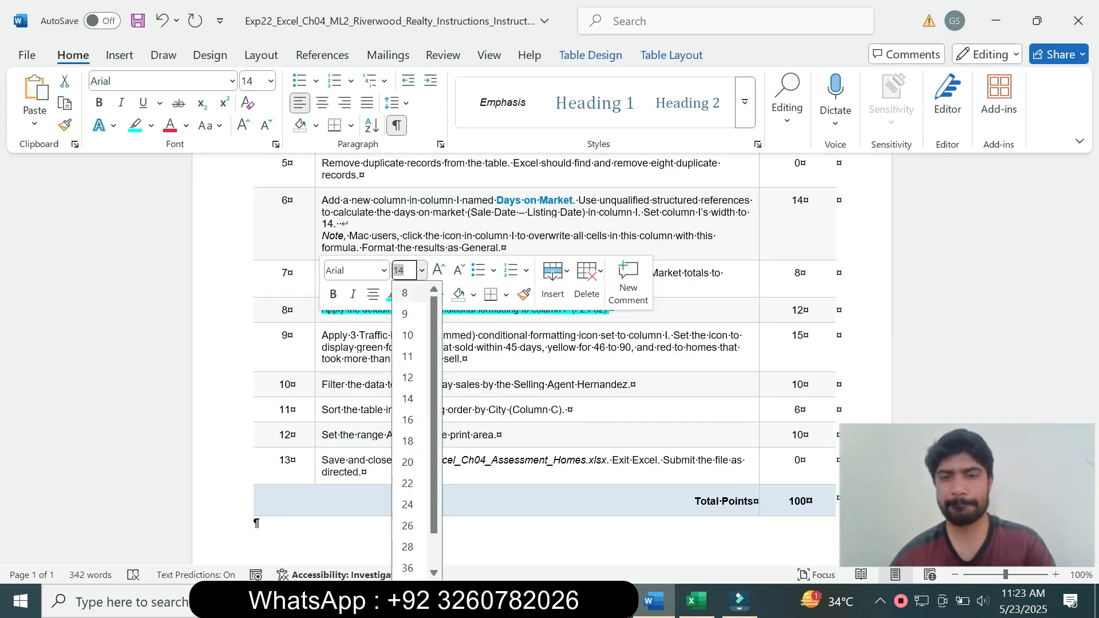
left_click(405, 313)
left_click(408, 295)
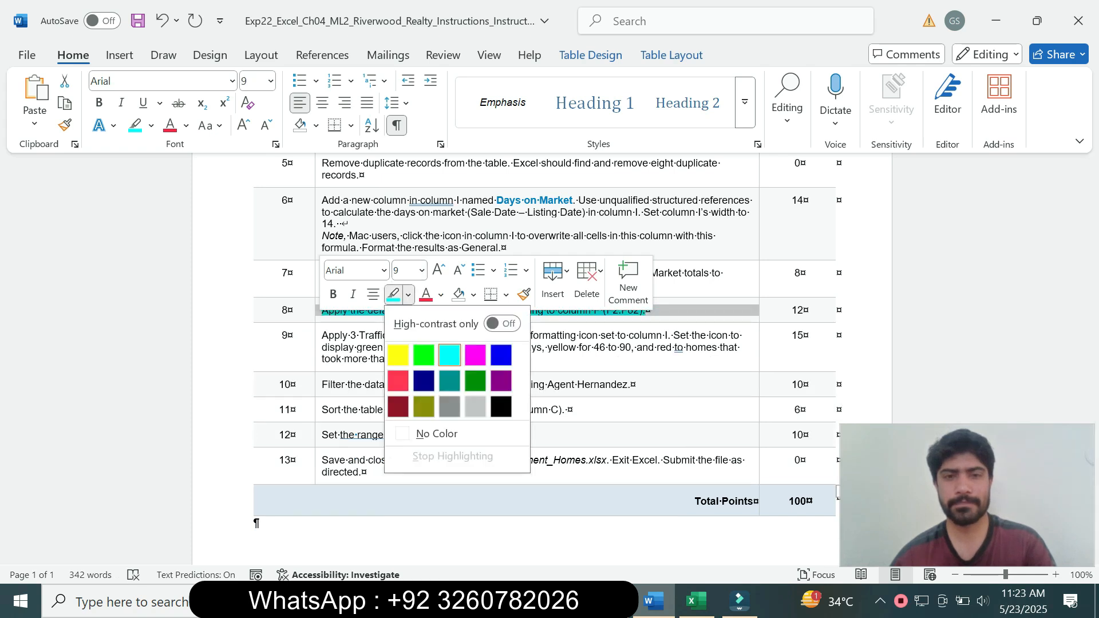
left_click(423, 434)
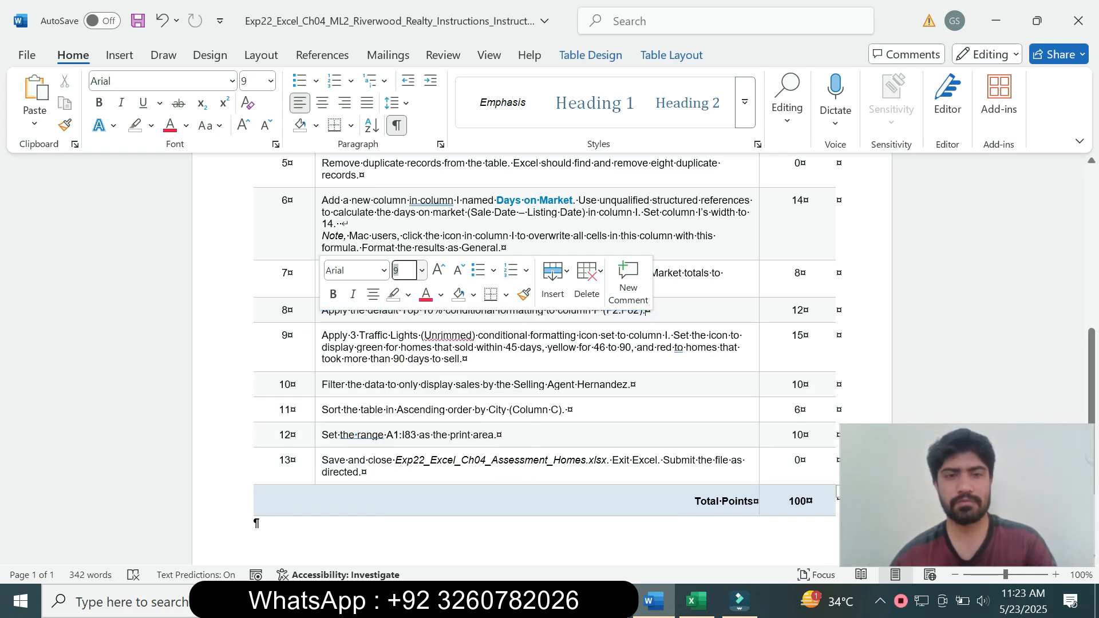
Step: Enlarge the step 9 instruction about the 3 Traffic Lights icon set to 14 pt, highlight it in turquoise and read it
left_click(318, 347)
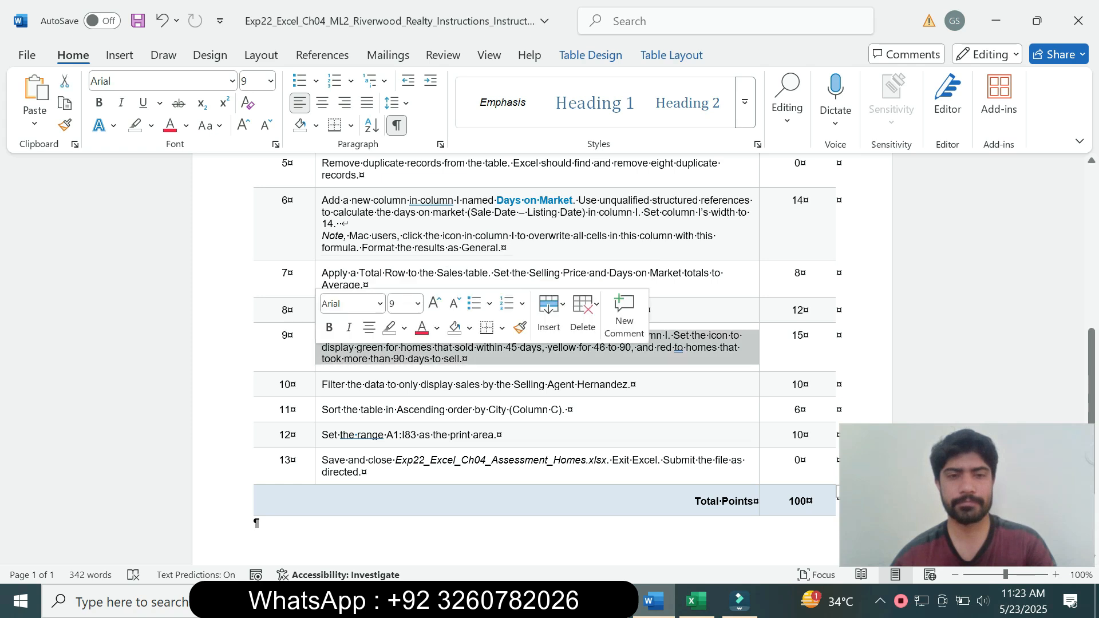
left_click(418, 303)
left_click(405, 118)
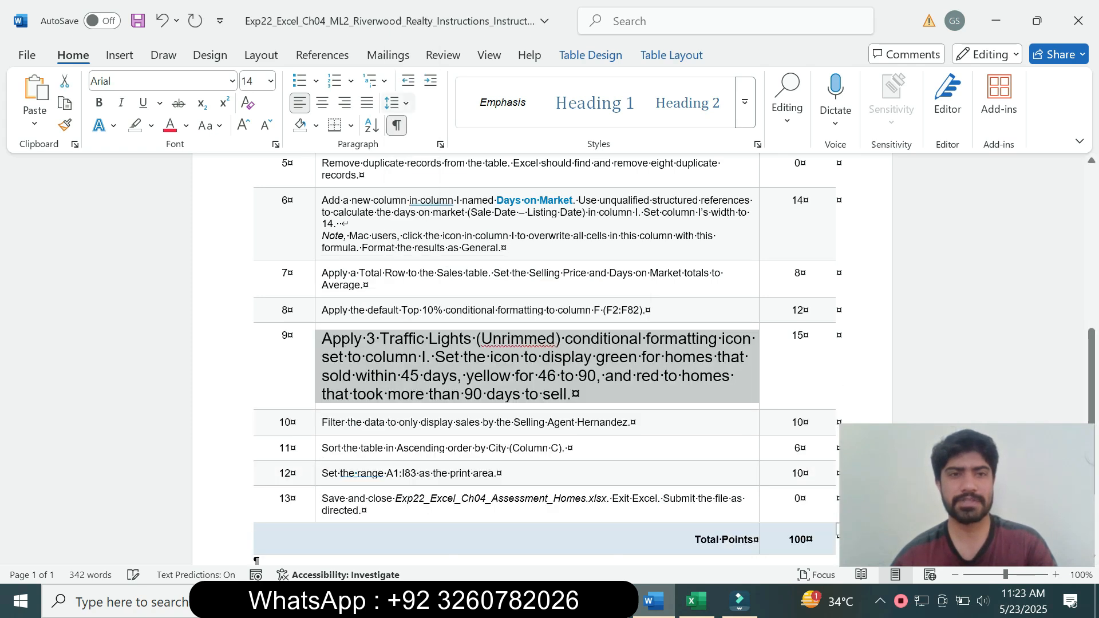
left_click(151, 125)
left_click(190, 186)
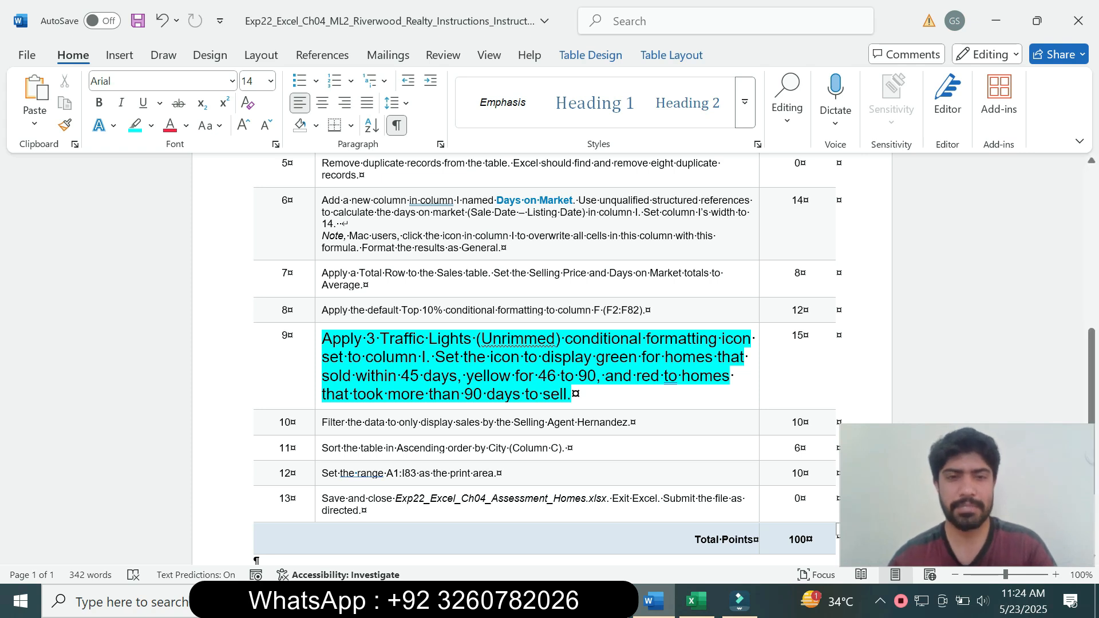
Step: Mark the words 3 Traffic Lights in Word's step 9 and select the Days on Market cells I2:I82 in Excel
left_click_drag(367, 339, 473, 339)
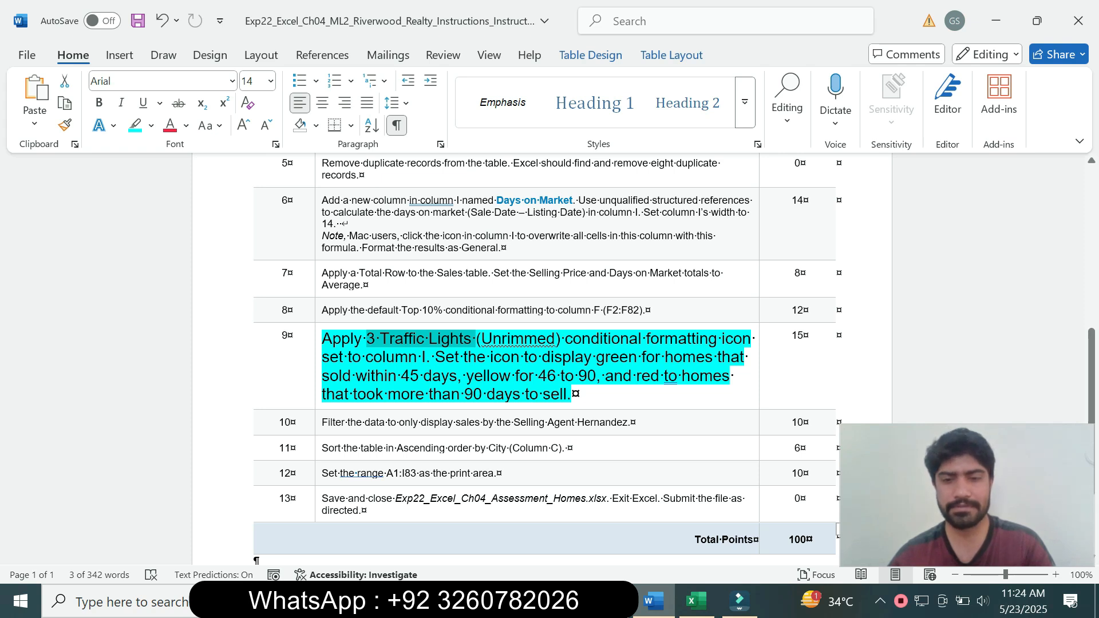
left_click(696, 602)
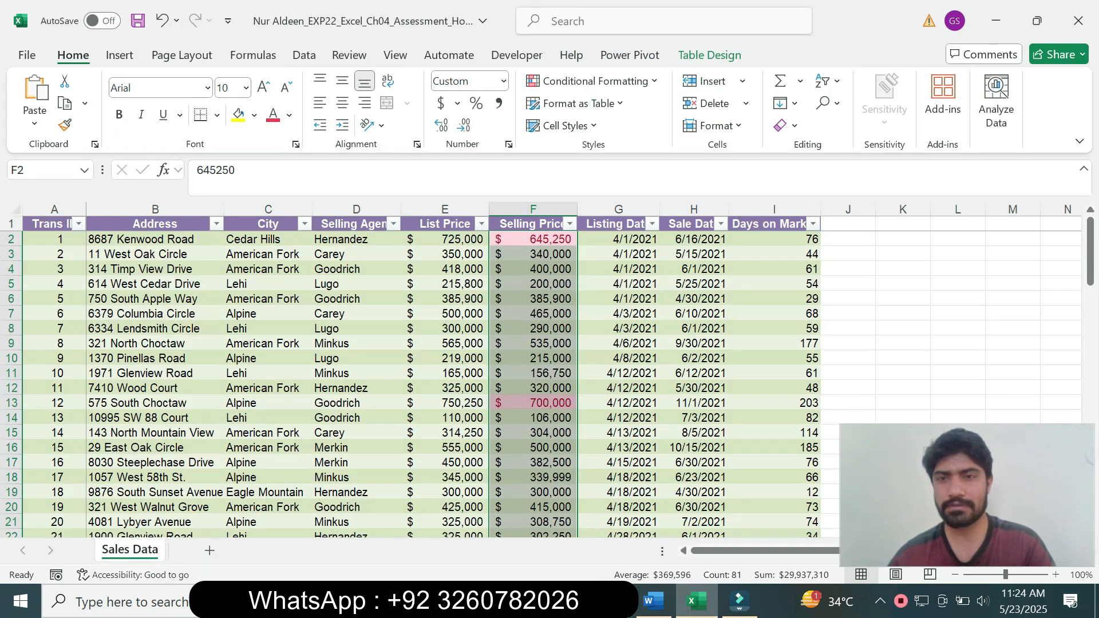
left_click_drag(774, 239, 819, 506)
left_click(802, 511)
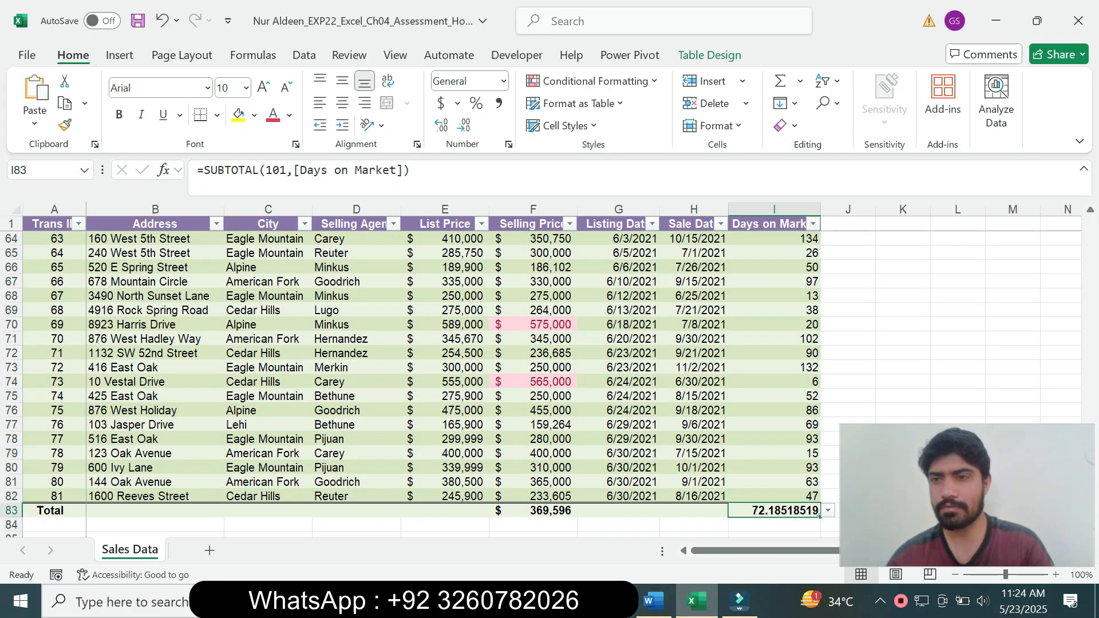
left_click(1091, 243)
left_click(1090, 244)
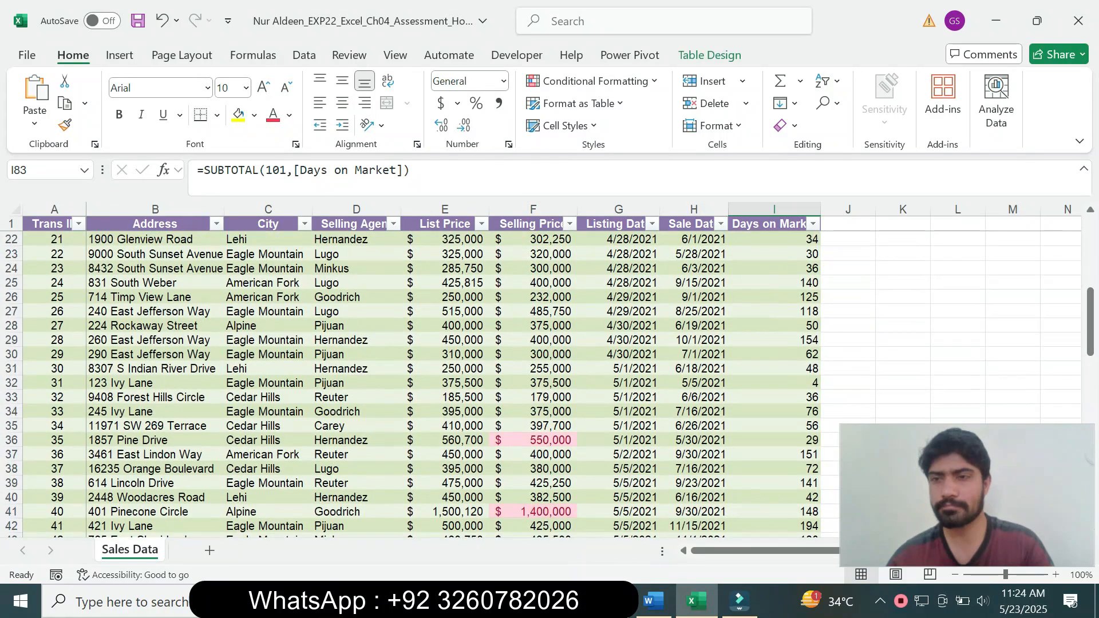
left_click(1090, 244)
left_click(1091, 243)
left_click(1091, 243)
left_click_drag(801, 239, 820, 498)
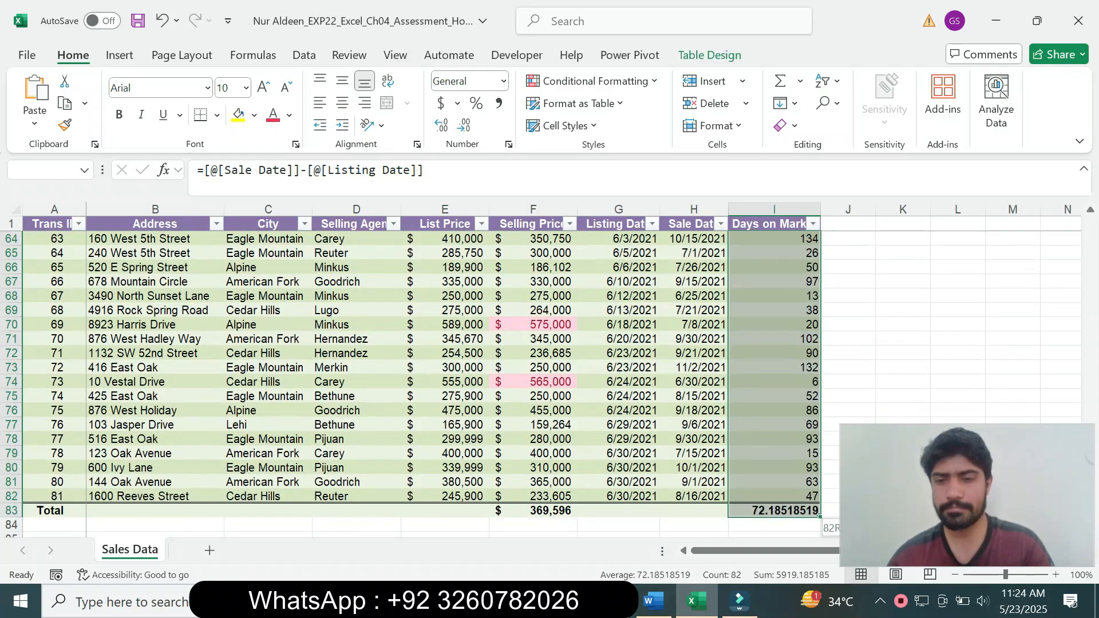
Step: Recheck step 9 in Word and apply the 3 Traffic Lights (Unrimmed) icon set to I2:I82 in Excel
left_click(654, 601)
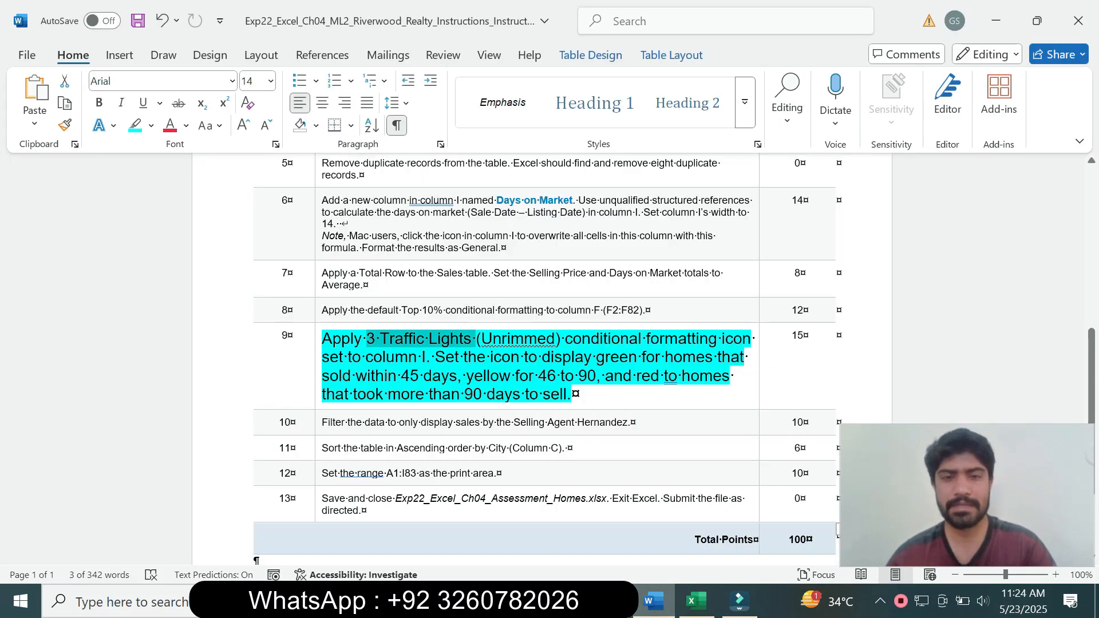
left_click(697, 601)
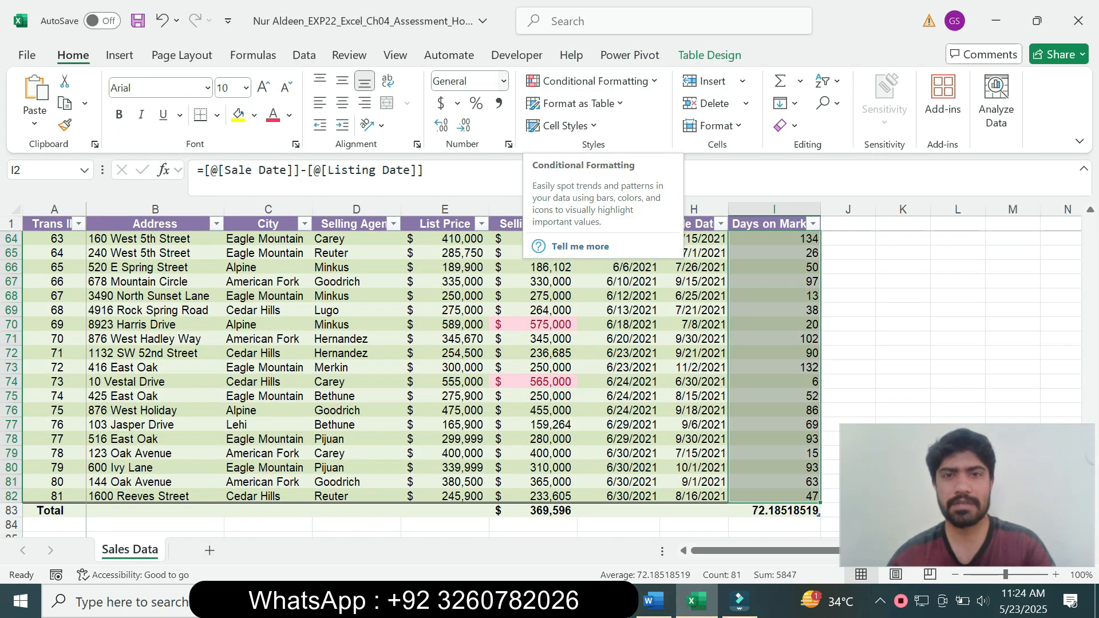
left_click(590, 80)
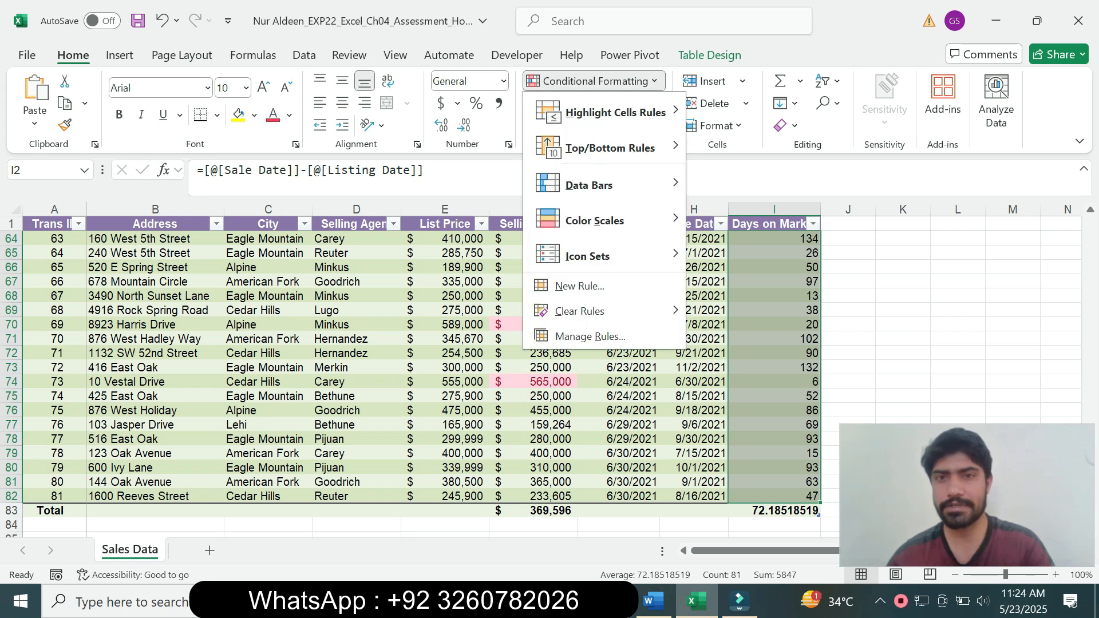
mouse_move(590, 256)
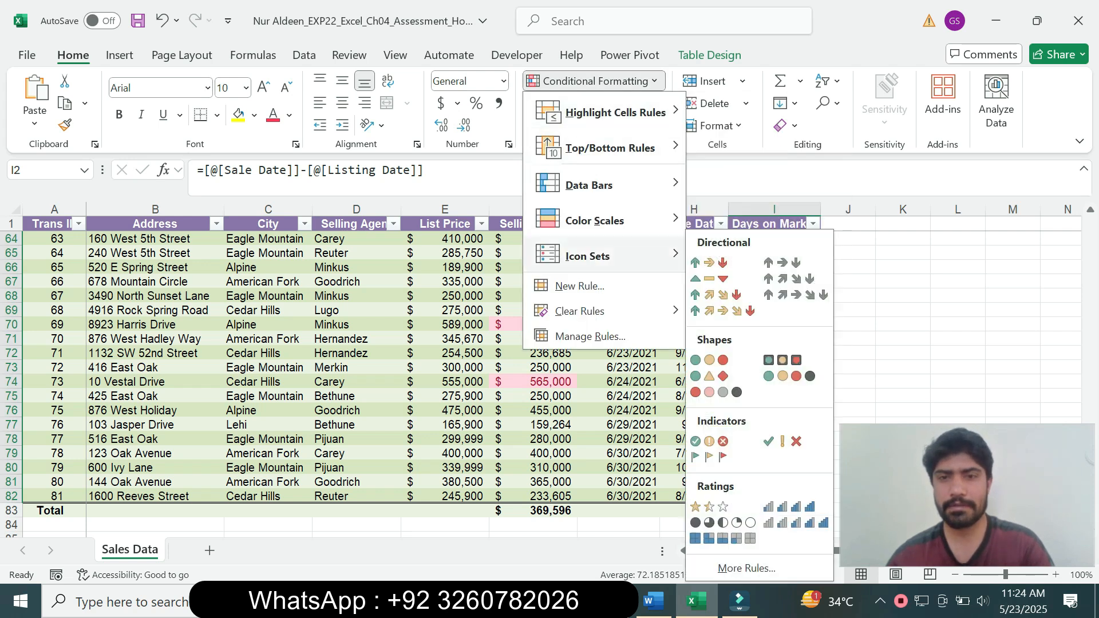
left_click(653, 600)
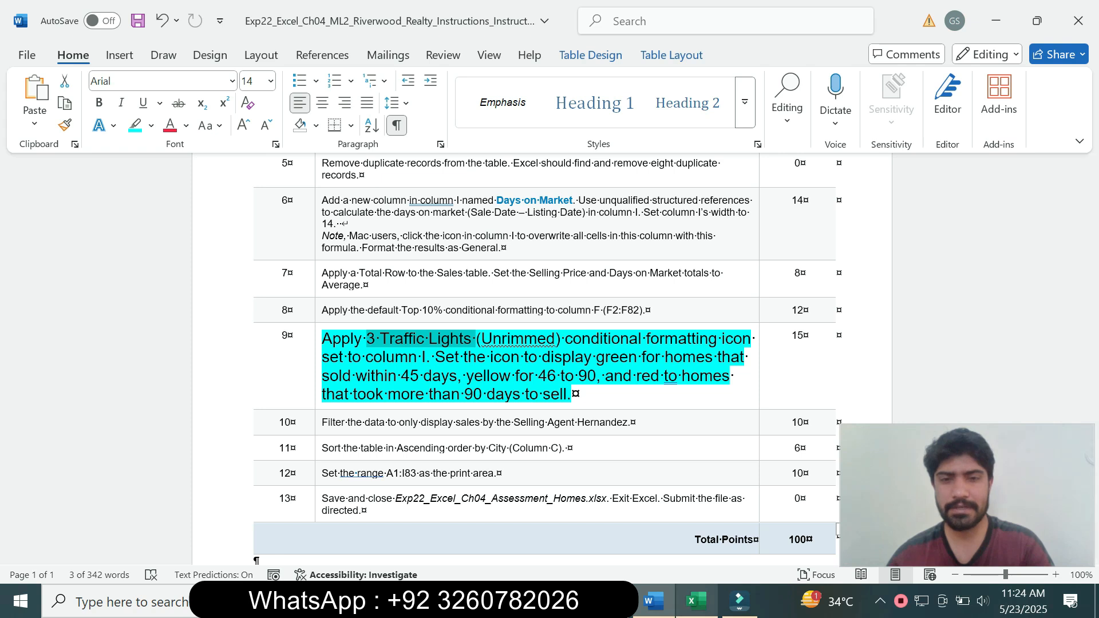
left_click(696, 601)
left_click(596, 81)
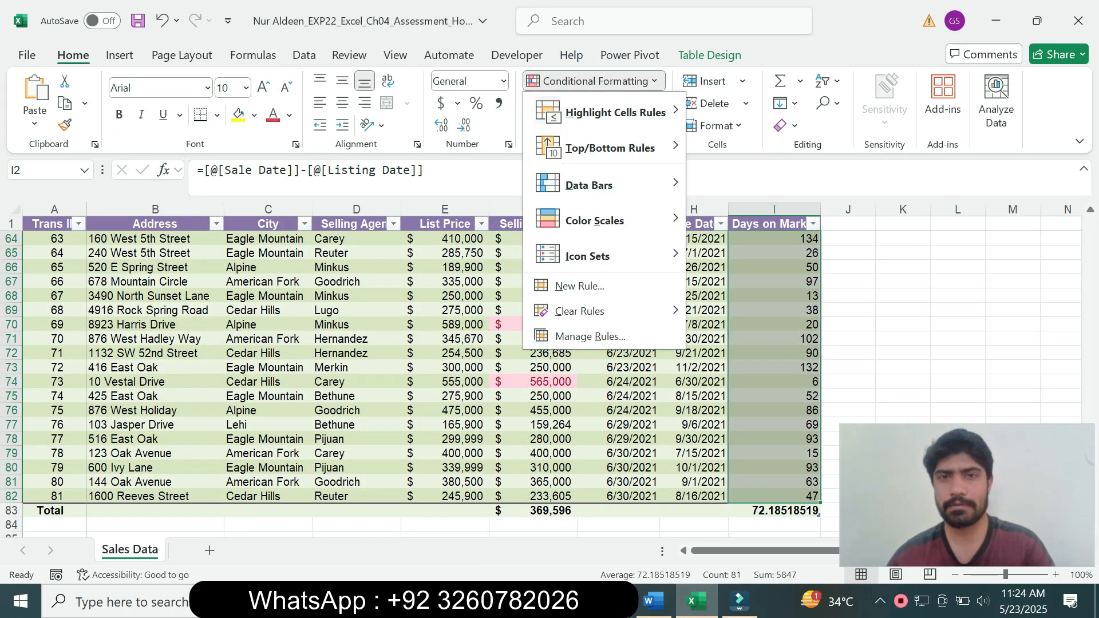
mouse_move(607, 256)
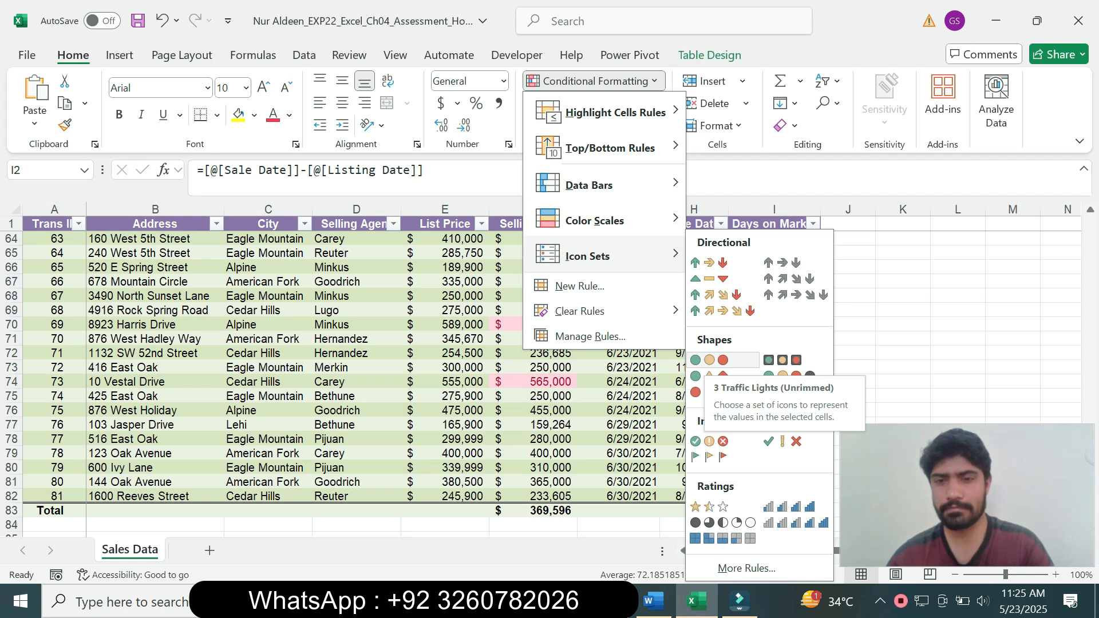
left_click(710, 361)
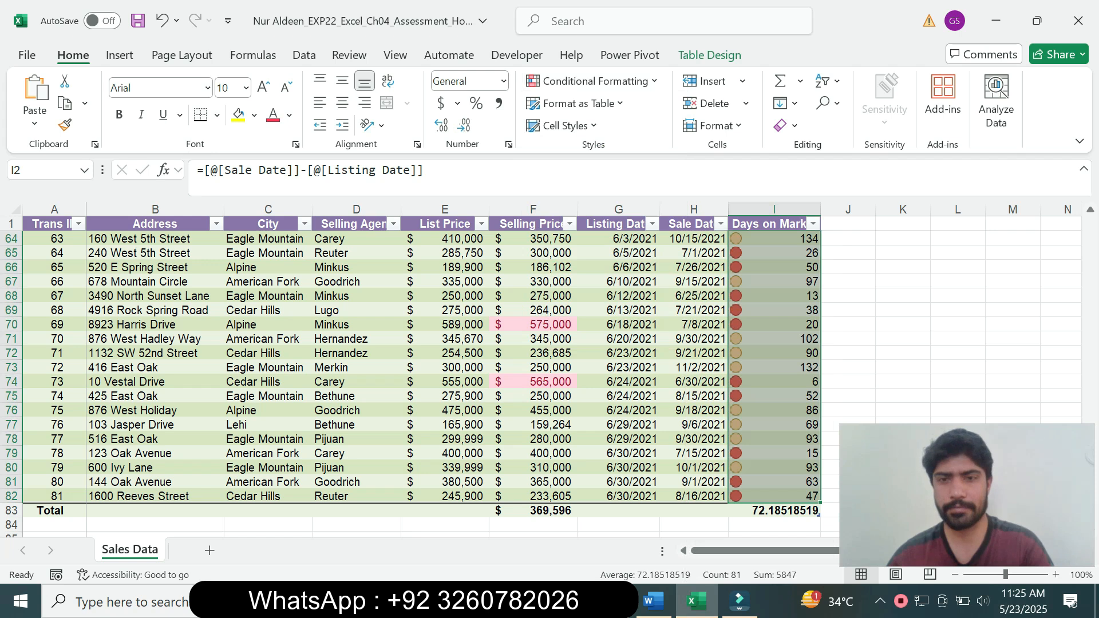
Step: Reread step 9 in Word, open Excel's Icon Set rule for I2:I82 for editing and look through its icon styles
key("alt+Tab")
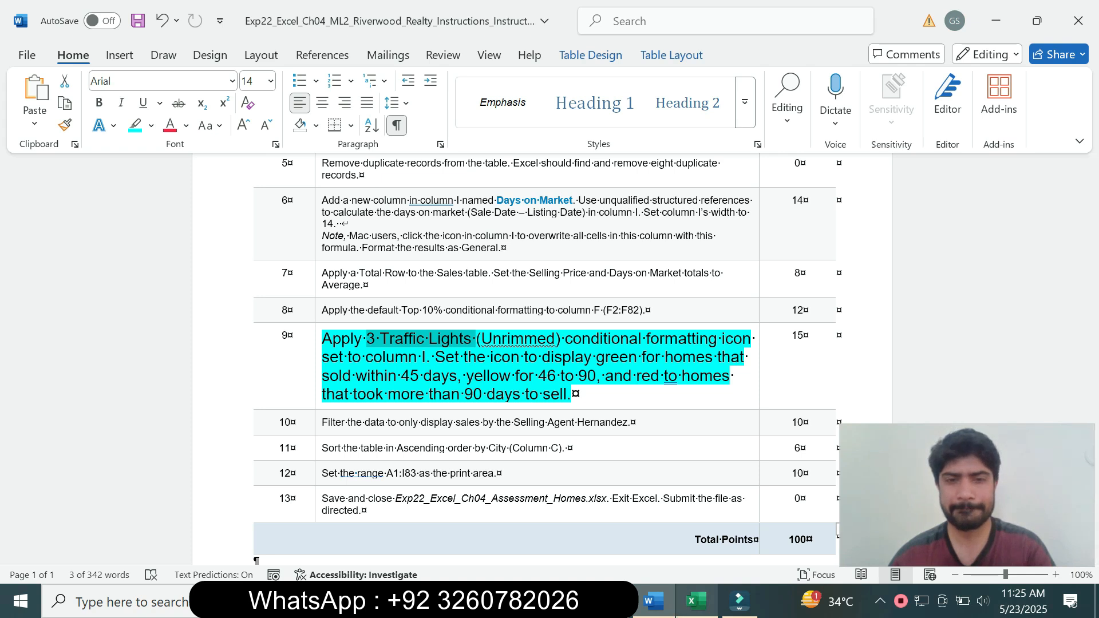
left_click(697, 601)
left_click(596, 81)
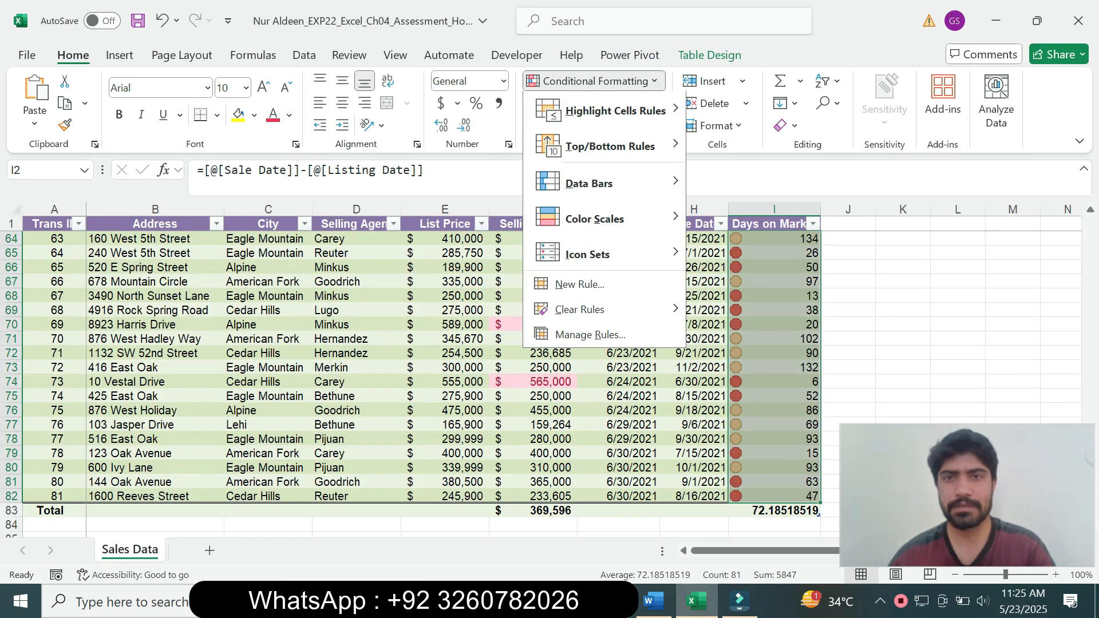
left_click(590, 335)
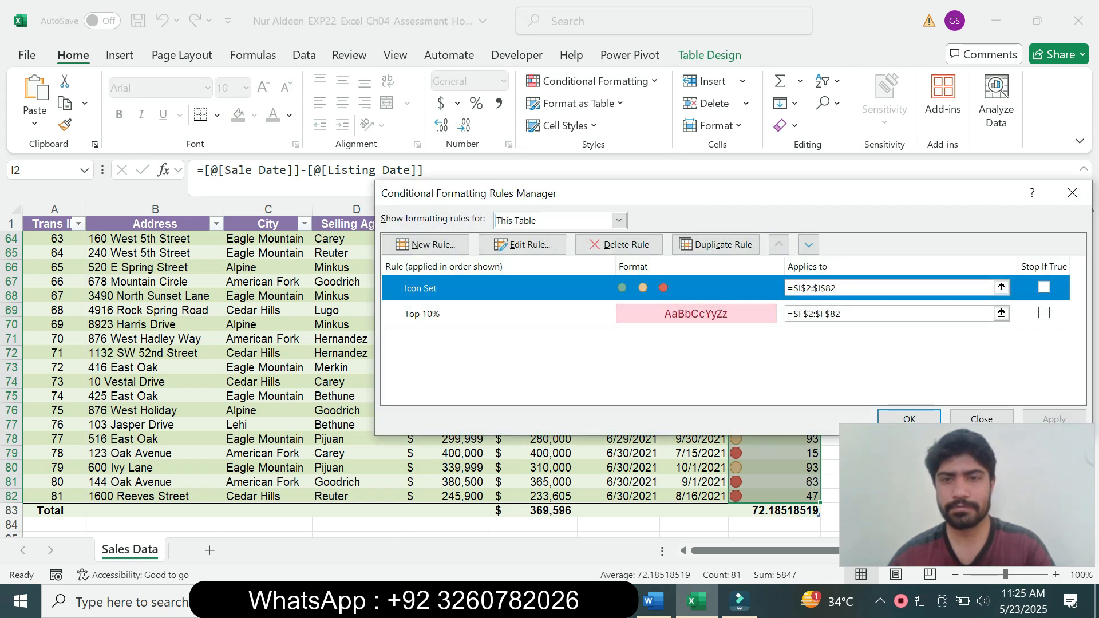
left_click(522, 245)
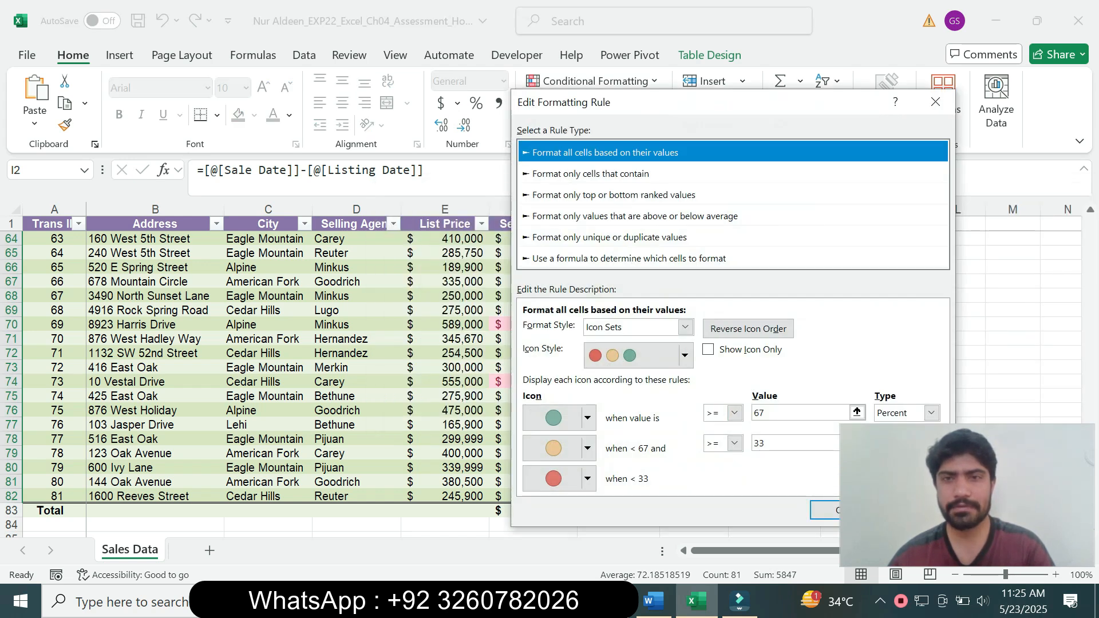
left_click_drag(705, 109, 415, 86)
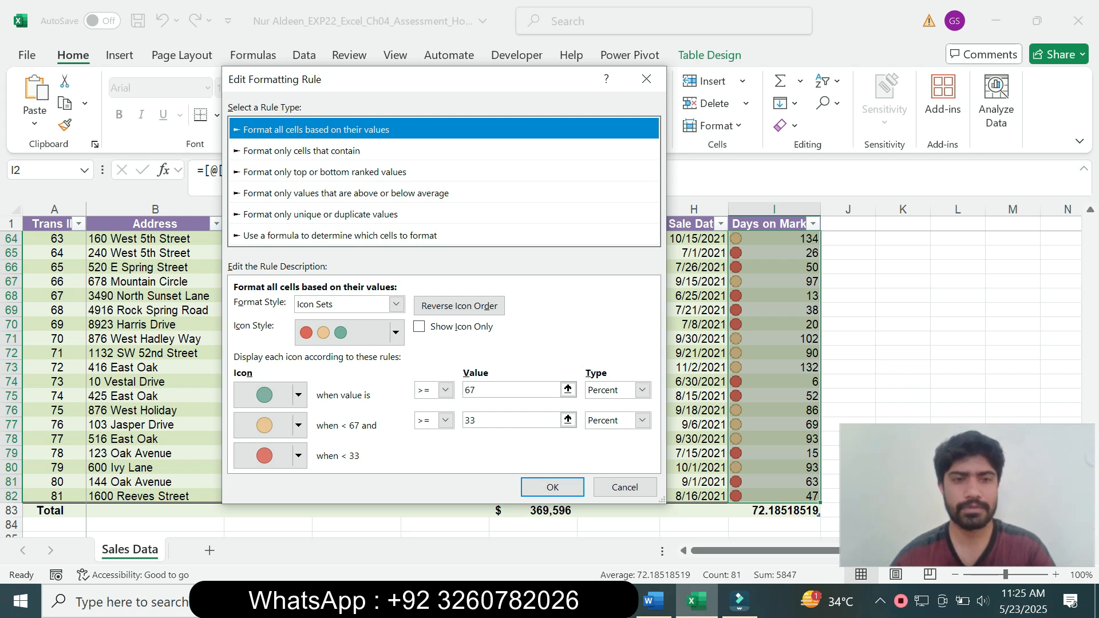
left_click(396, 333)
mouse_move(397, 390)
left_mouse_down()
mouse_move(397, 449)
mouse_move(397, 378)
left_mouse_up()
left_click(342, 424)
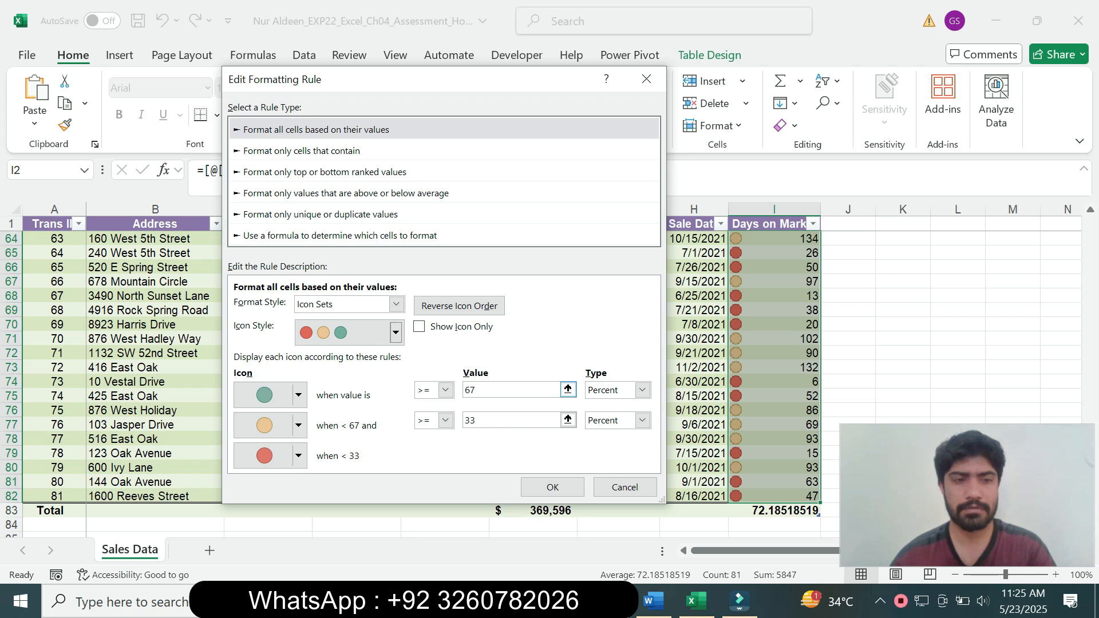
Step: Set the first icon's condition to > 90 and the second icon's threshold value to 45
left_click(445, 390)
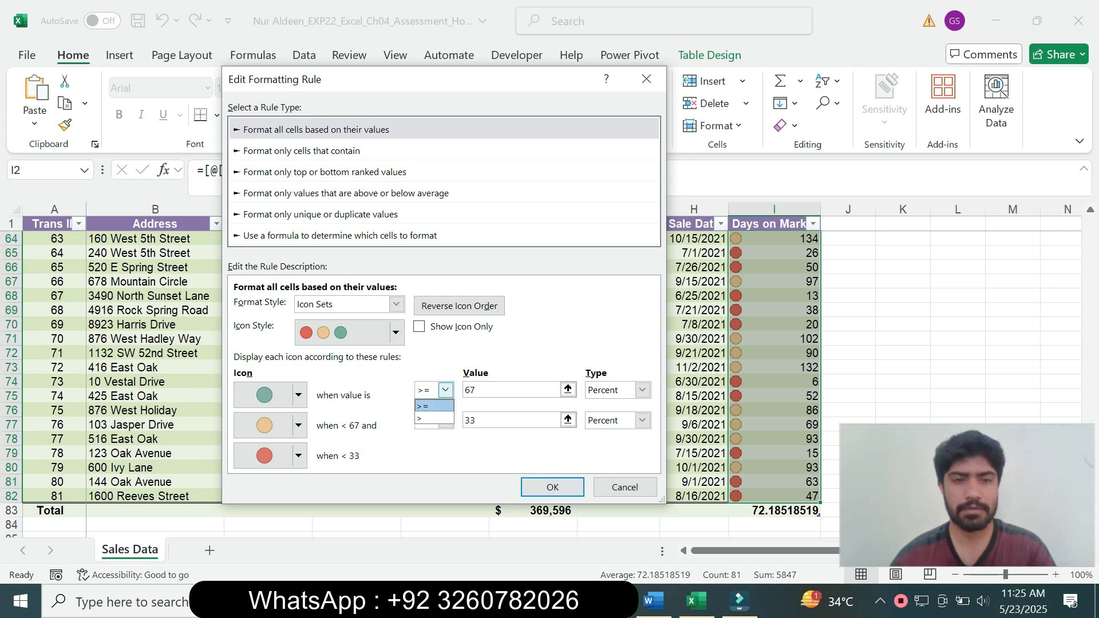
left_click(434, 418)
key("Tab")
type("90")
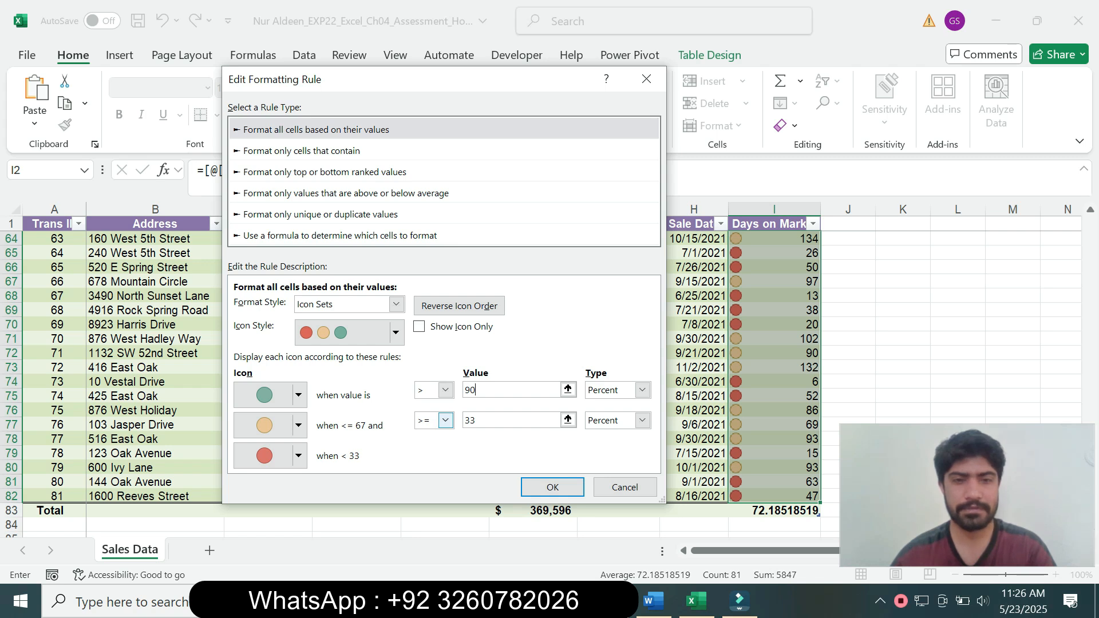
left_click_drag(482, 421, 464, 421)
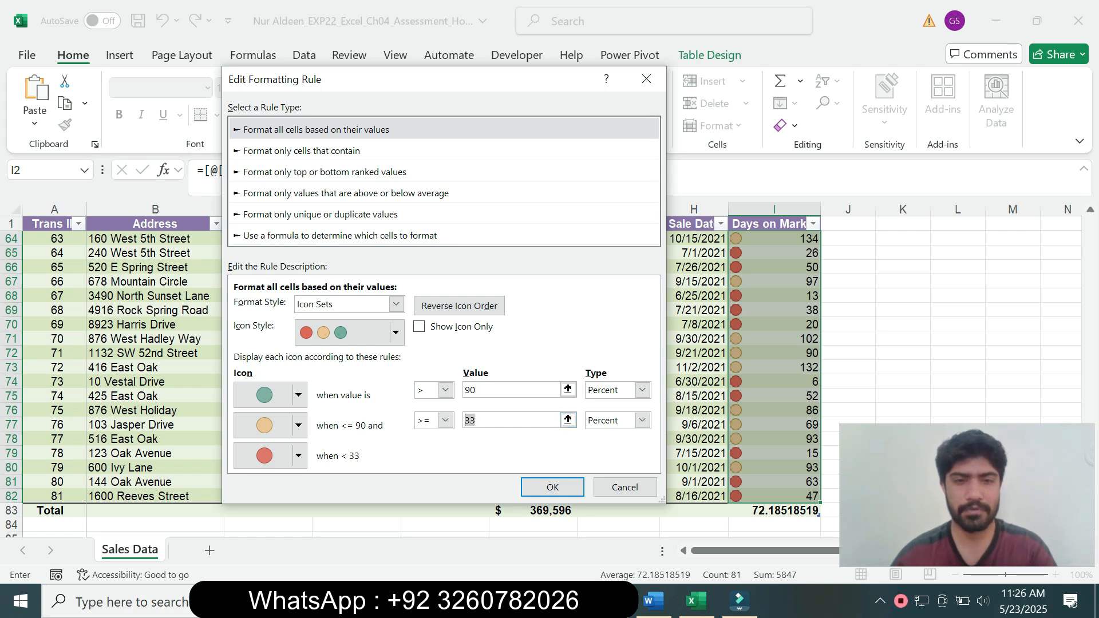
type("45")
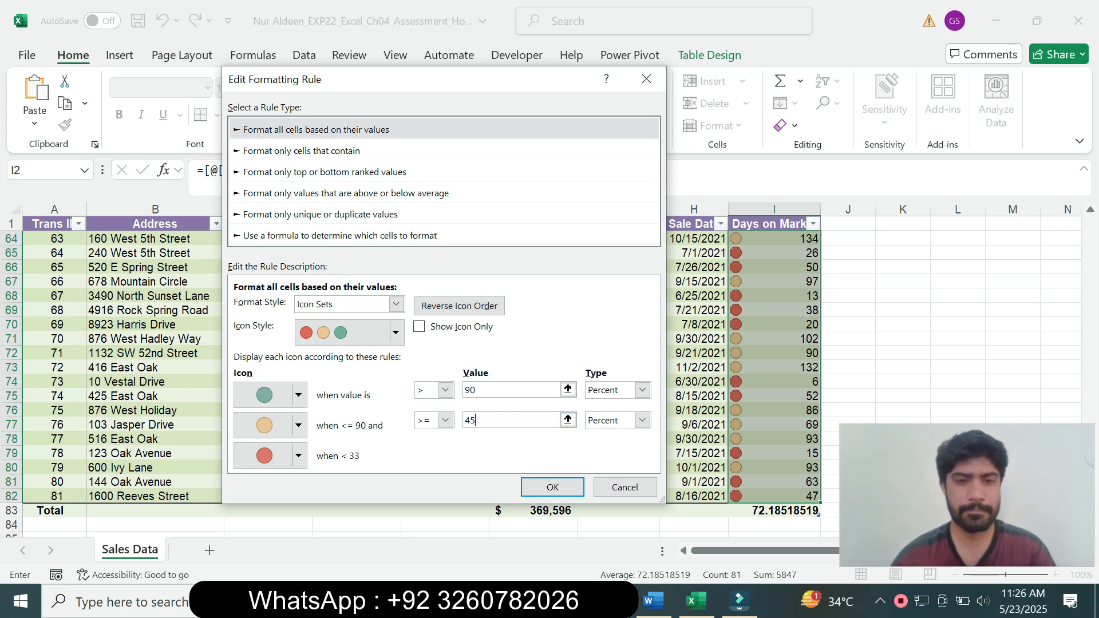
Step: Change both threshold types to Number and enter 90 for the first value and 45 for the second
left_click(643, 390)
left_click(601, 404)
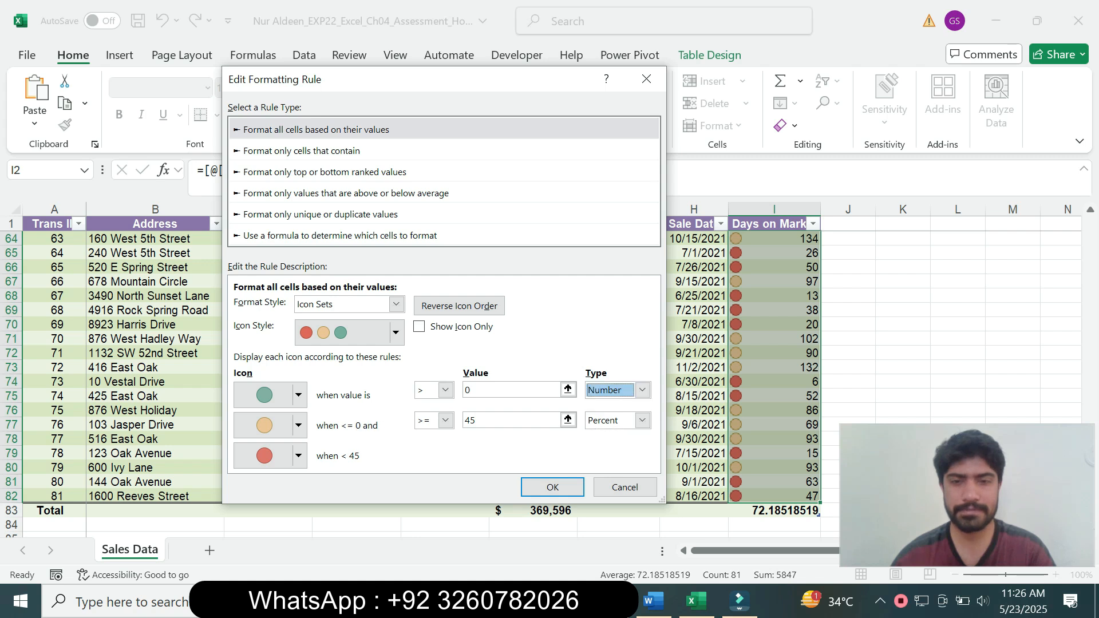
left_click(642, 420)
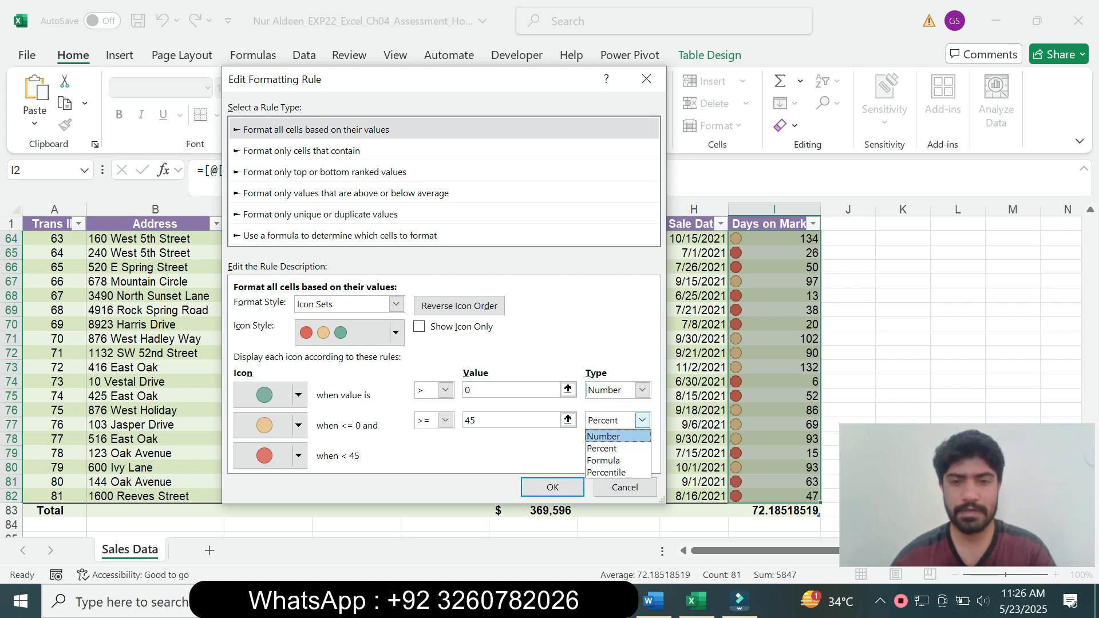
left_click(603, 436)
left_click_drag(484, 390, 446, 391)
type("90")
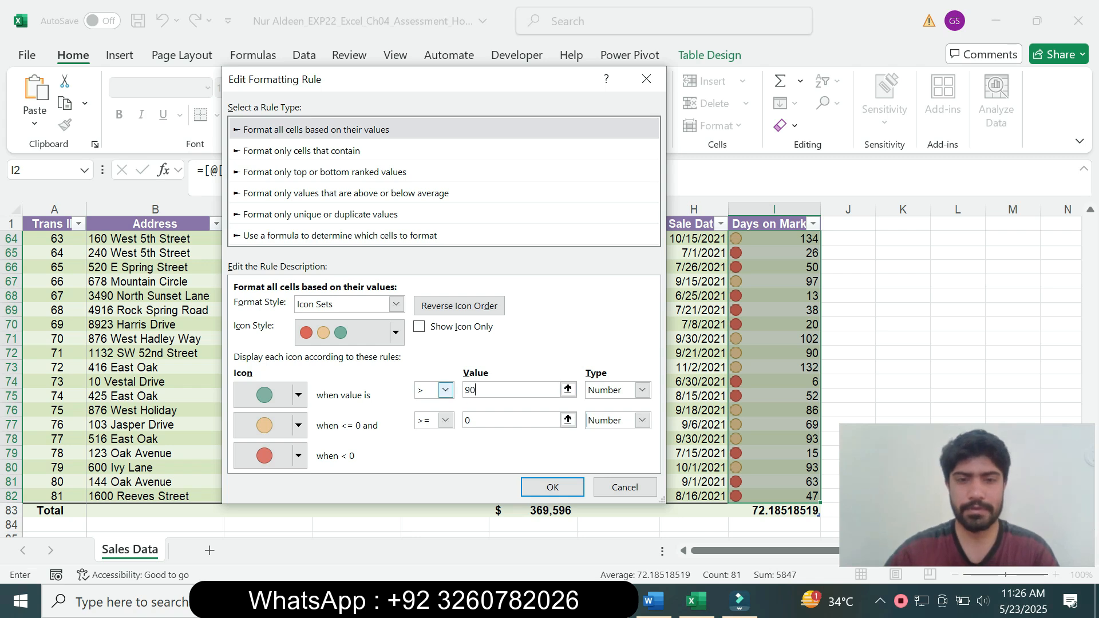
key("Tab")
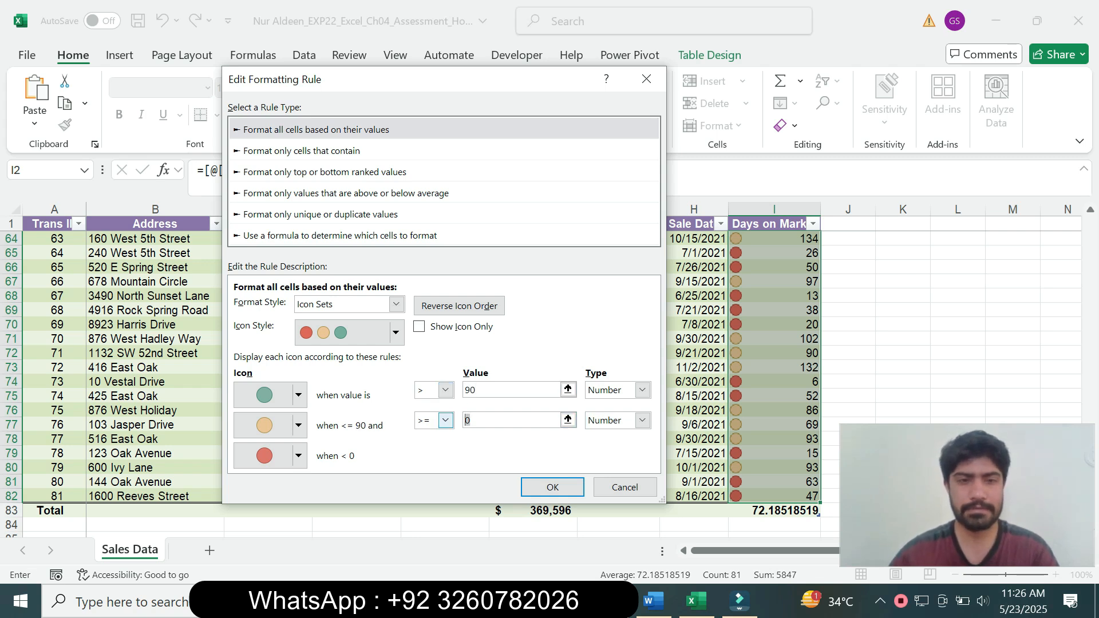
type("45")
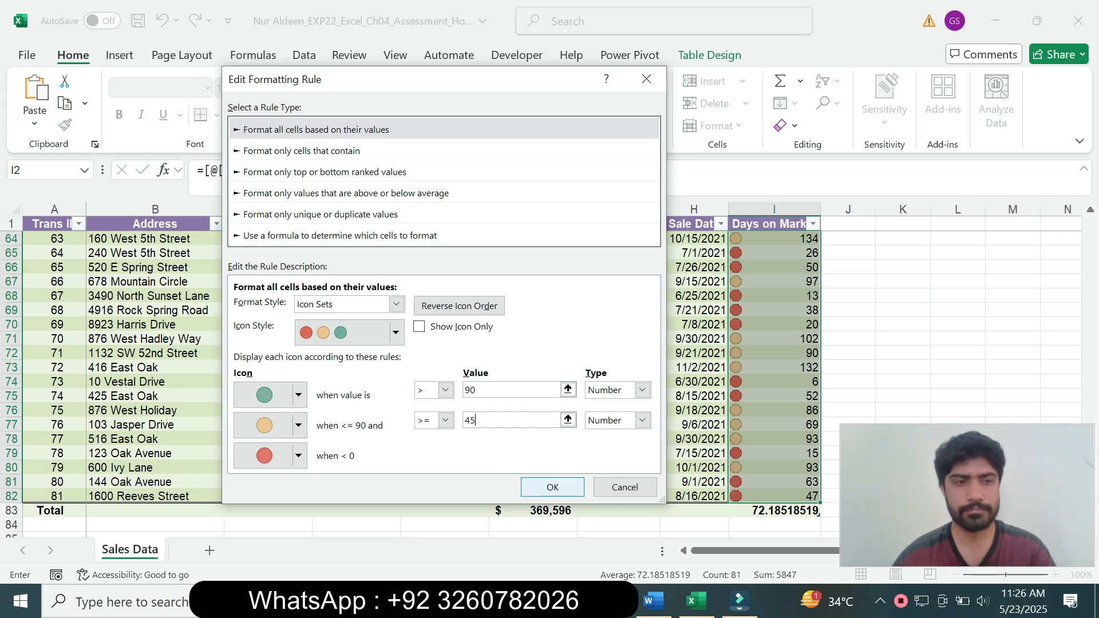
Step: Recheck step 9 in Word and set the Excel rule's icons to a red circle for > 90 and a green circle for < 45
left_click(654, 601)
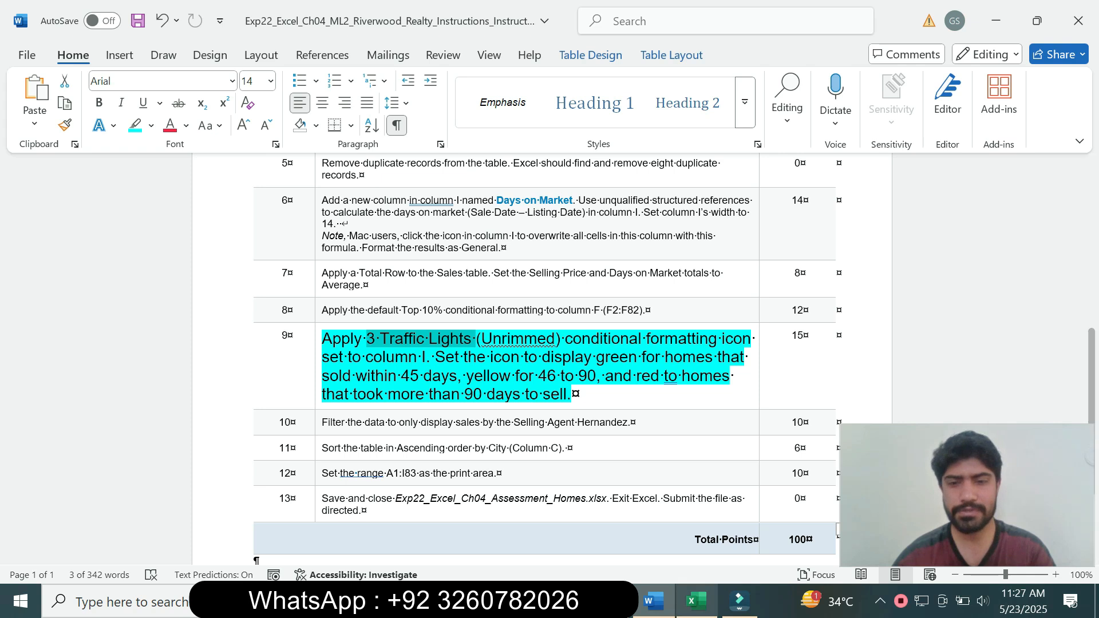
left_click(695, 601)
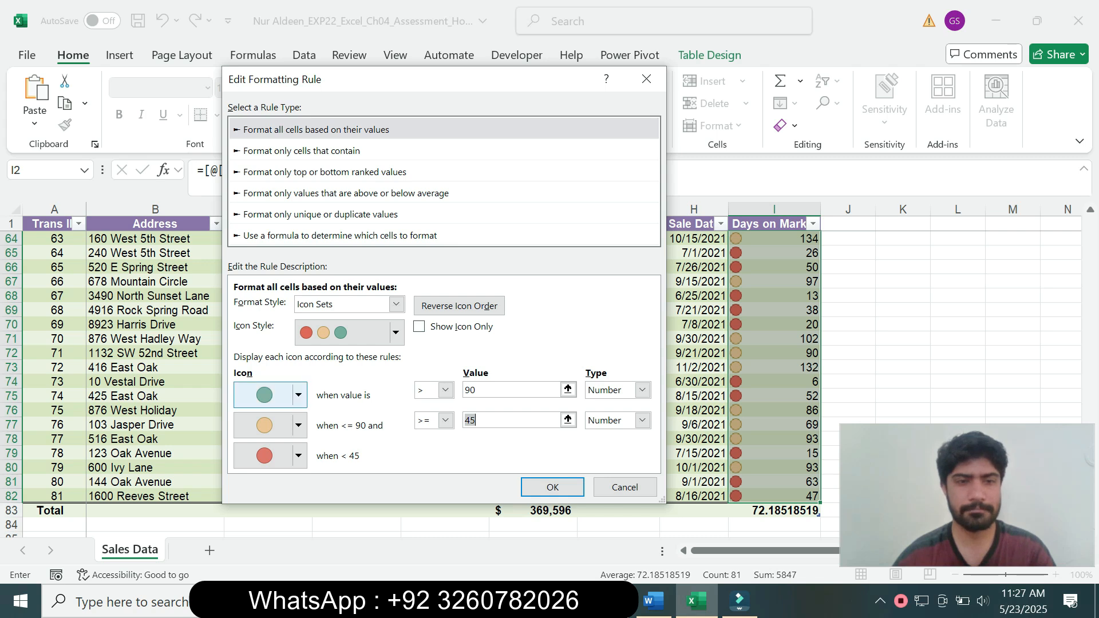
left_click(275, 395)
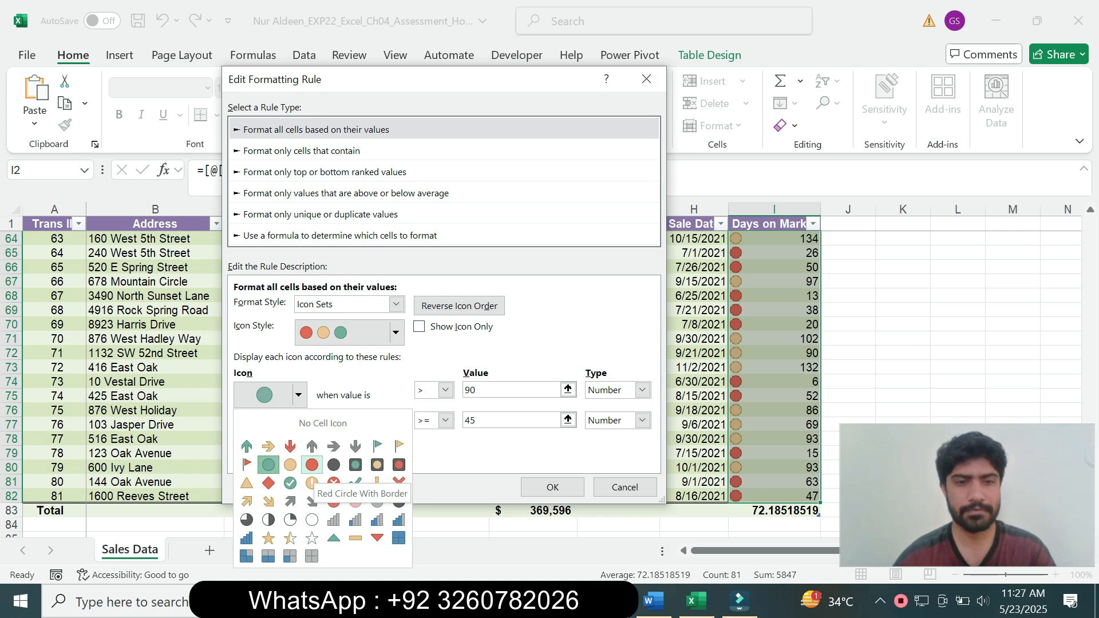
left_click(313, 465)
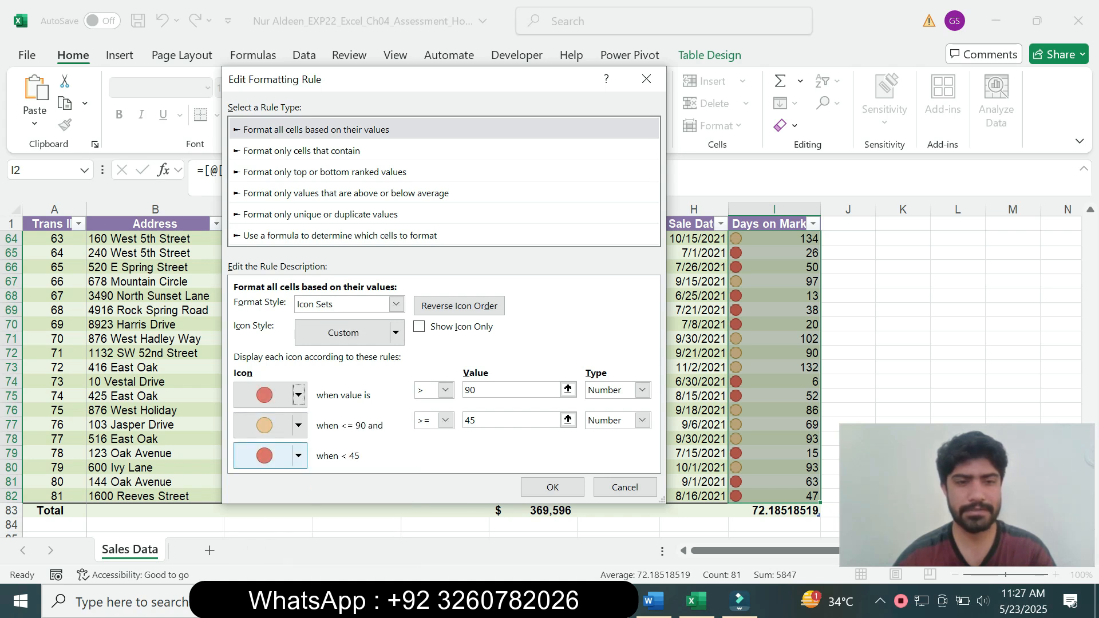
left_click(299, 456)
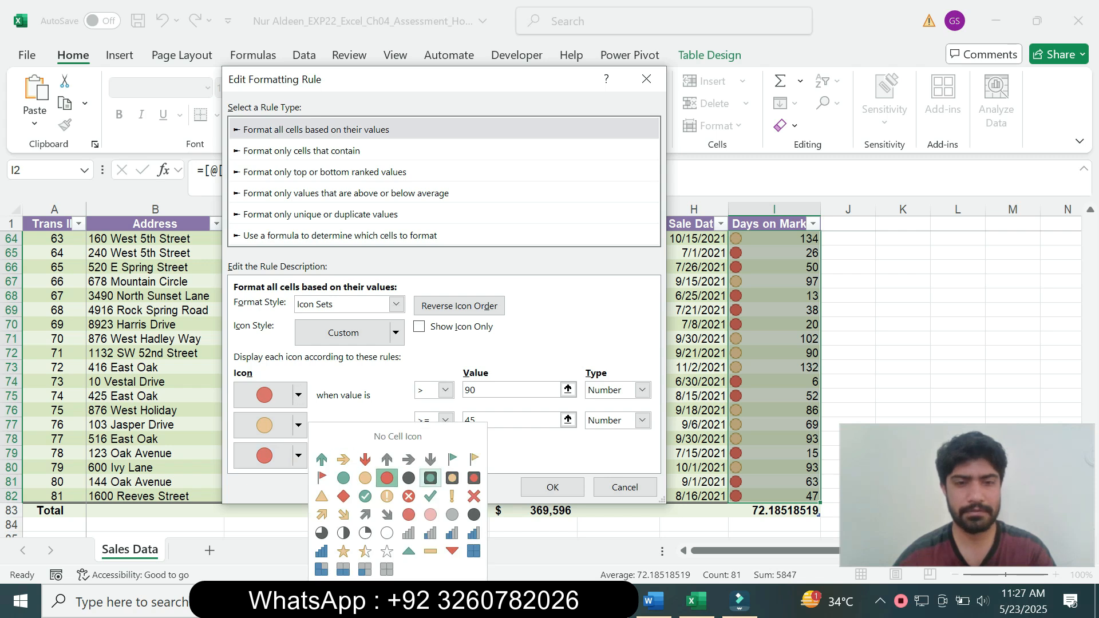
left_click(344, 478)
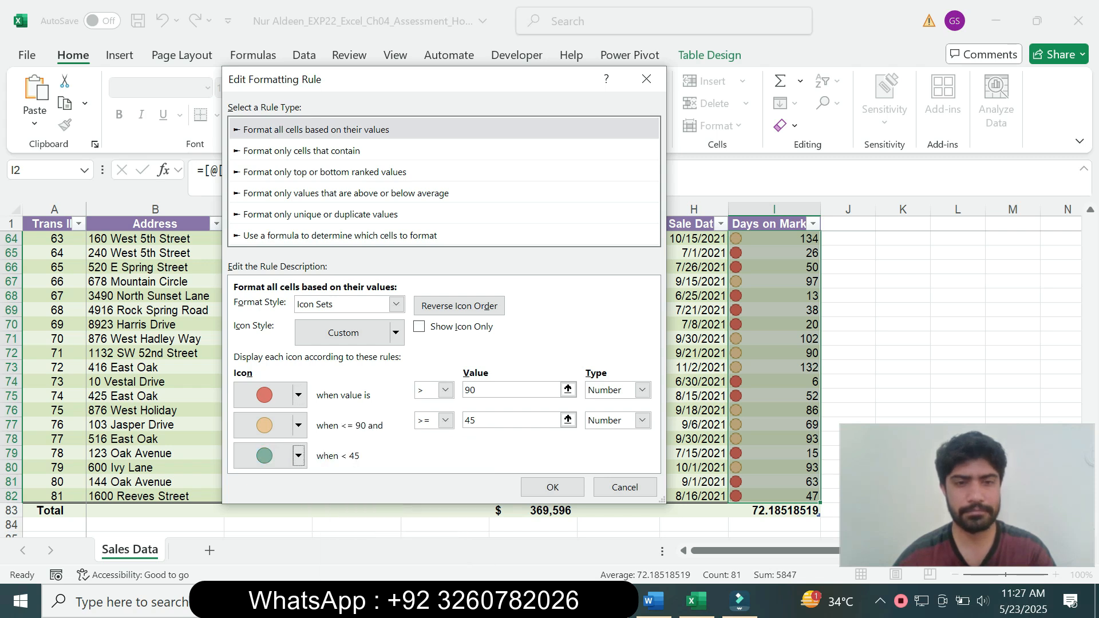
left_click(298, 456)
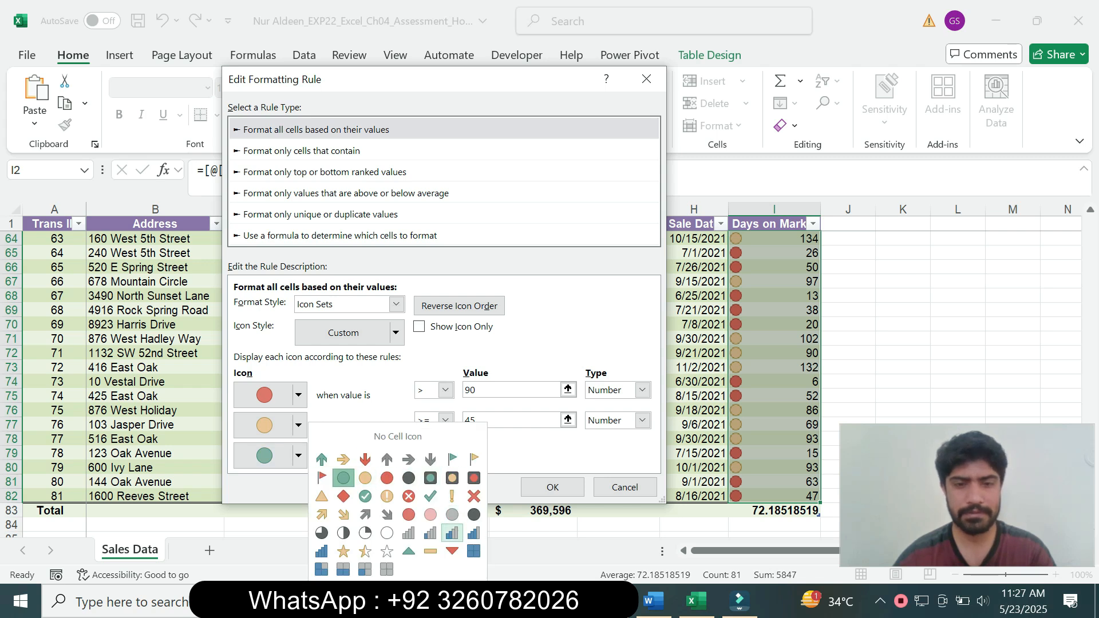
key("Escape")
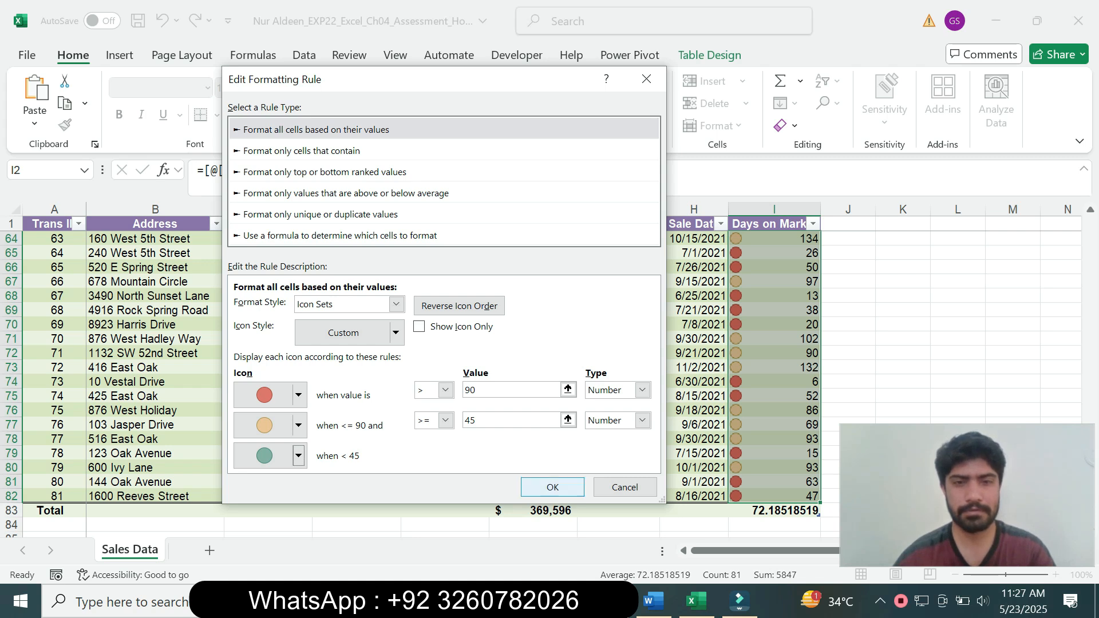
Step: Confirm the edited icon set rule for I2:I82 and review the Days on Market icons from the table's first row
left_click(552, 487)
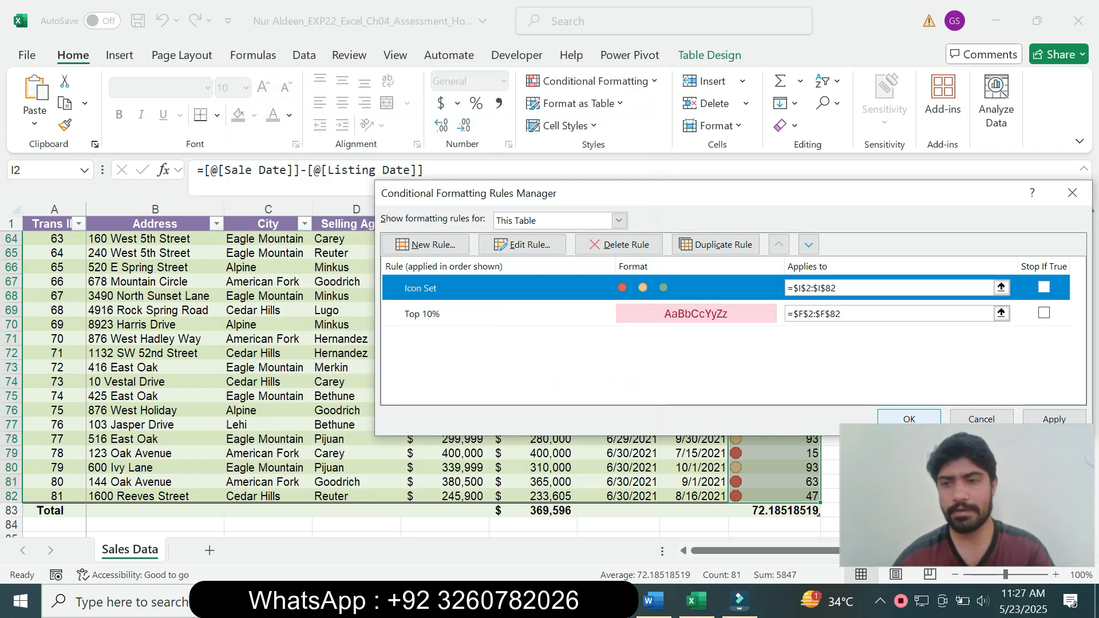
left_click(910, 418)
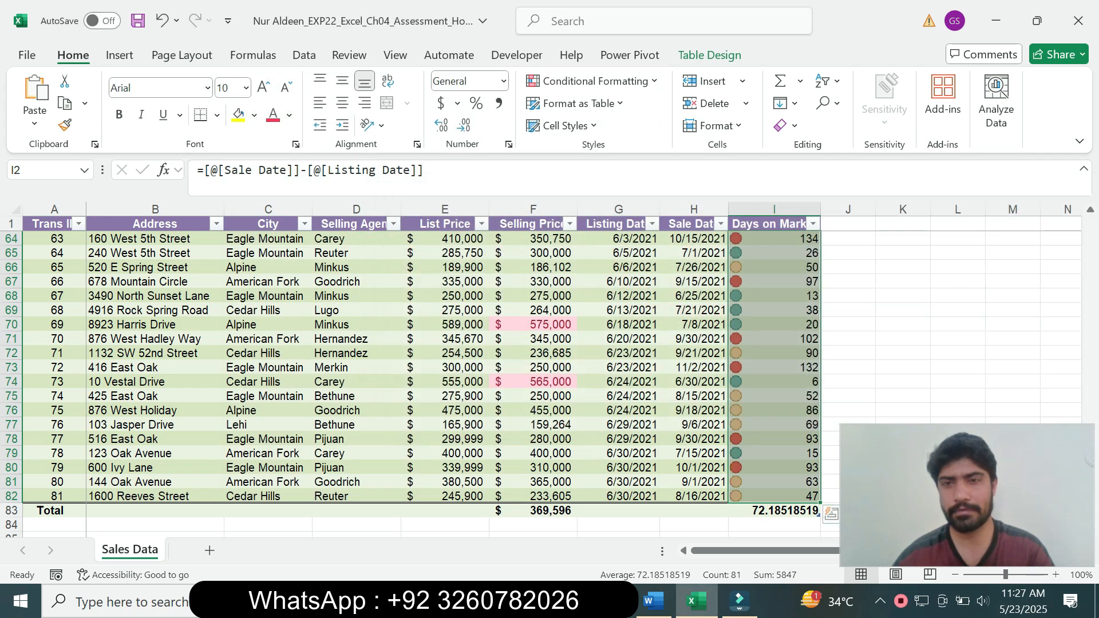
left_click(1013, 296)
left_click(1090, 308)
left_click(1091, 308)
left_click_drag(1090, 307, 1091, 232)
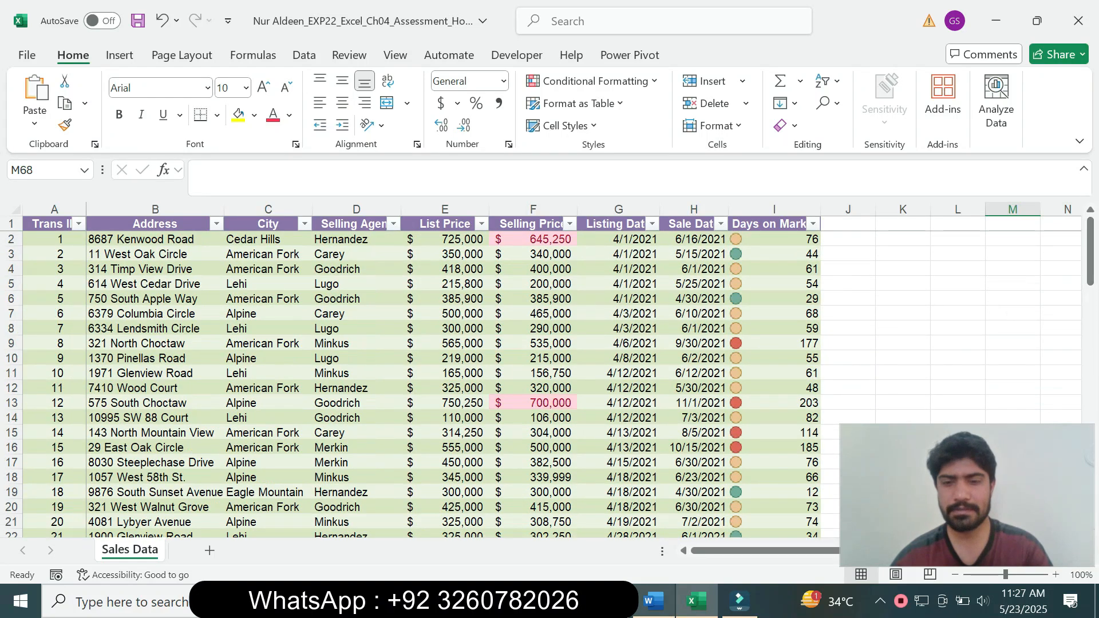
Step: Switch to Word, set the step 9 instruction text to size 9 and remove its highlighting
left_click(653, 601)
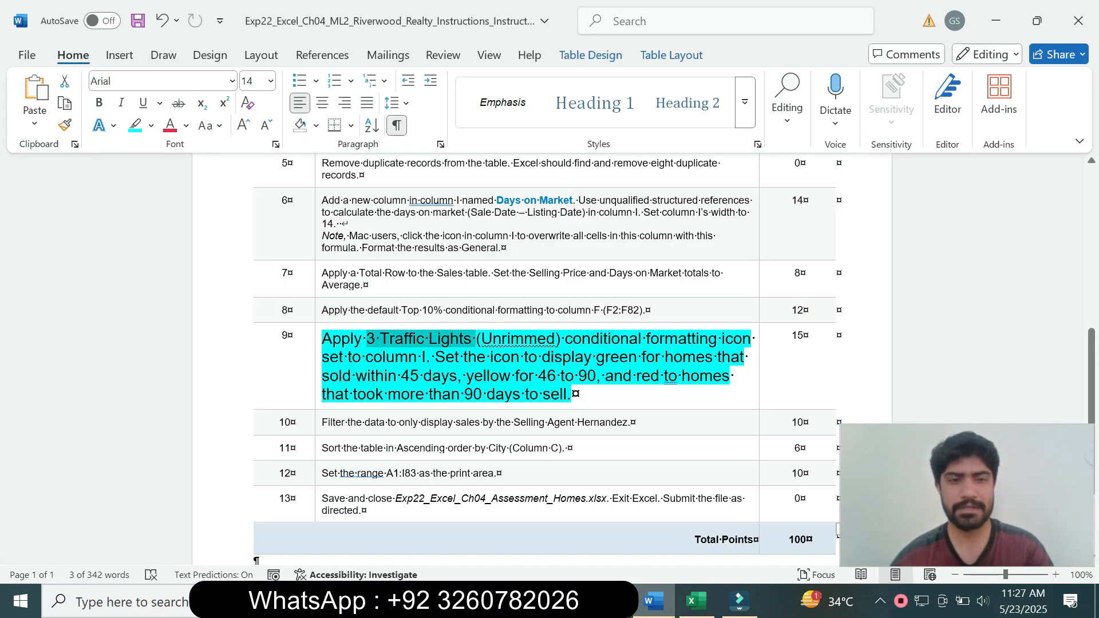
left_click(319, 389)
left_click(420, 335)
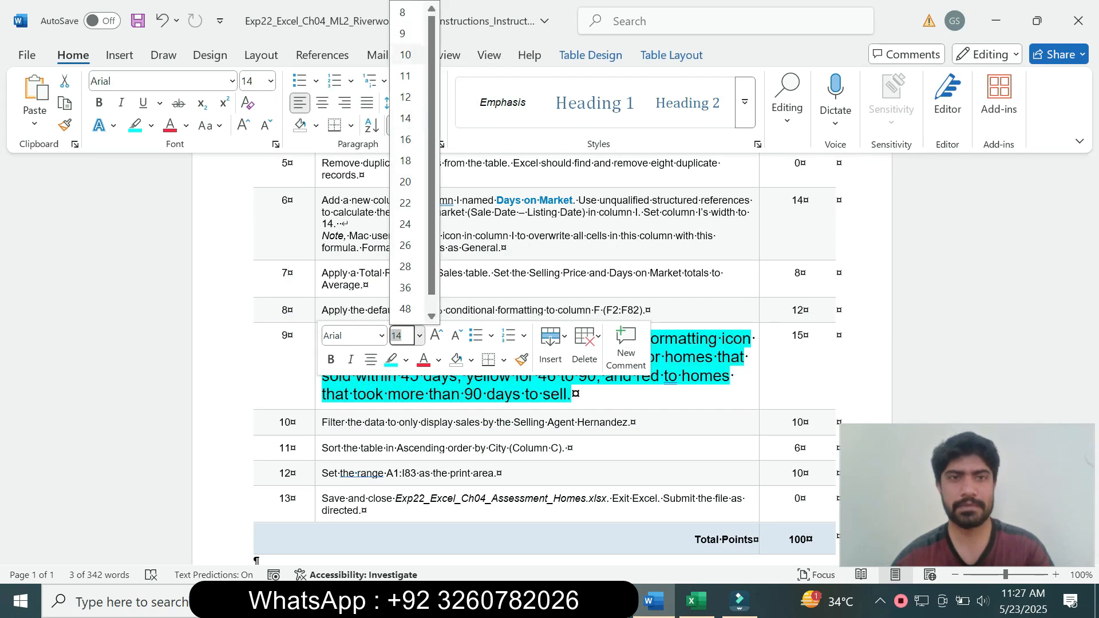
left_click(404, 34)
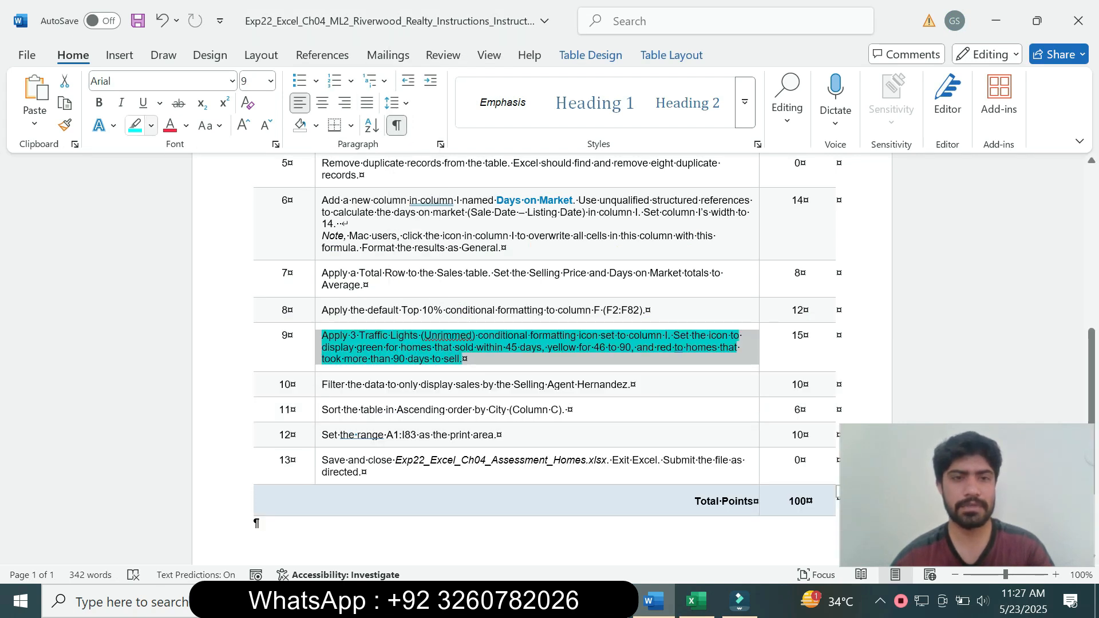
left_click(151, 125)
left_click(182, 264)
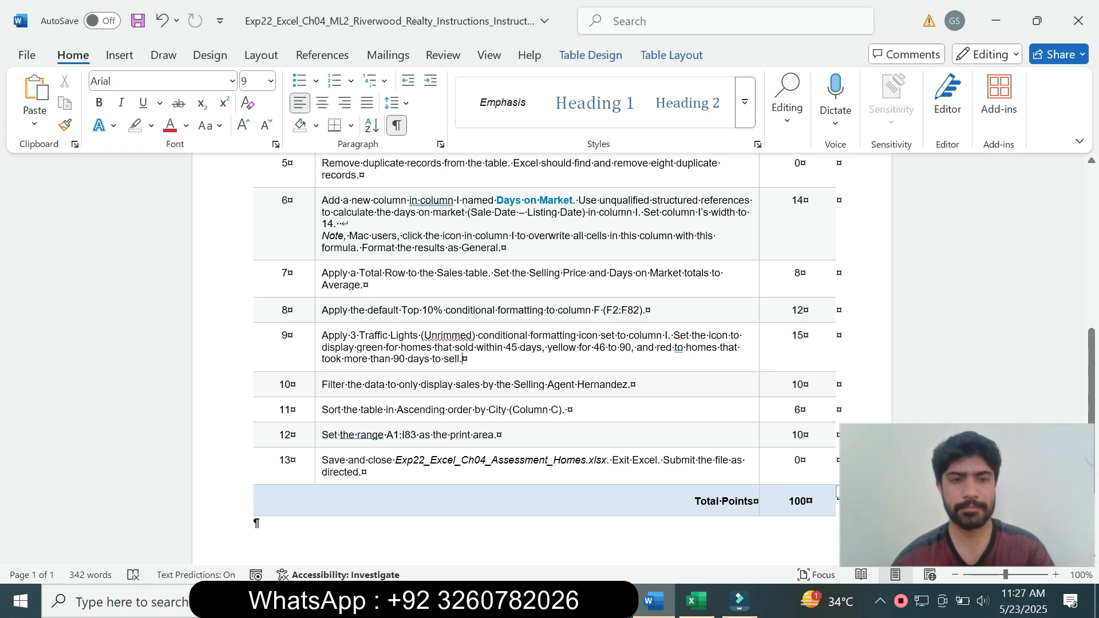
Step: Set the step 10 instruction text to size 14, highlight it in turquoise and read which Selling Agent to filter by
left_click(319, 384)
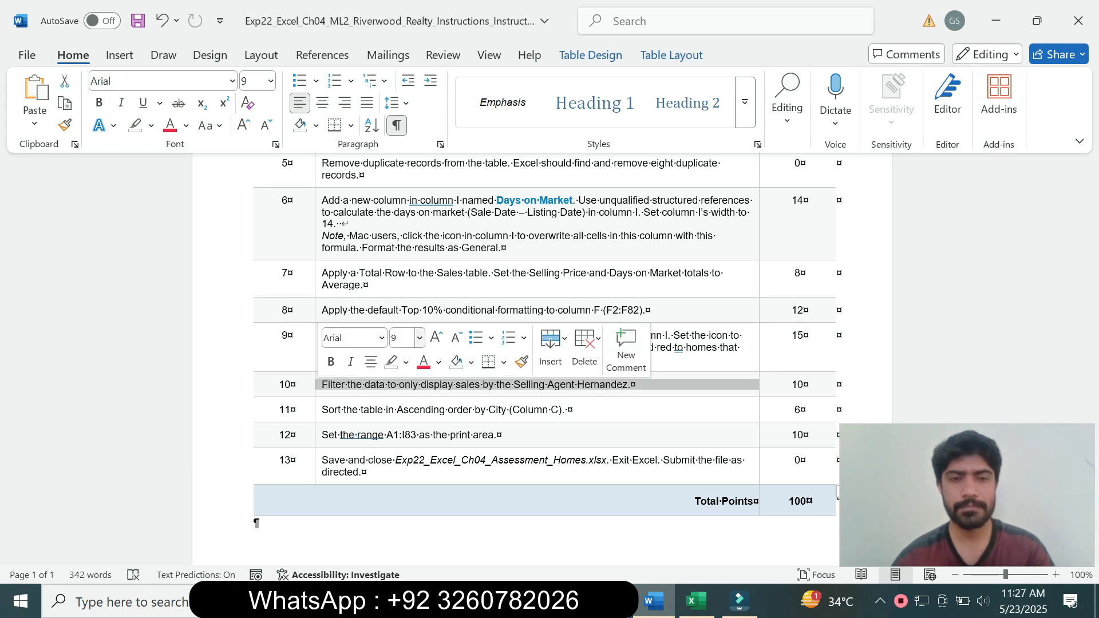
left_click(420, 337)
left_click(405, 118)
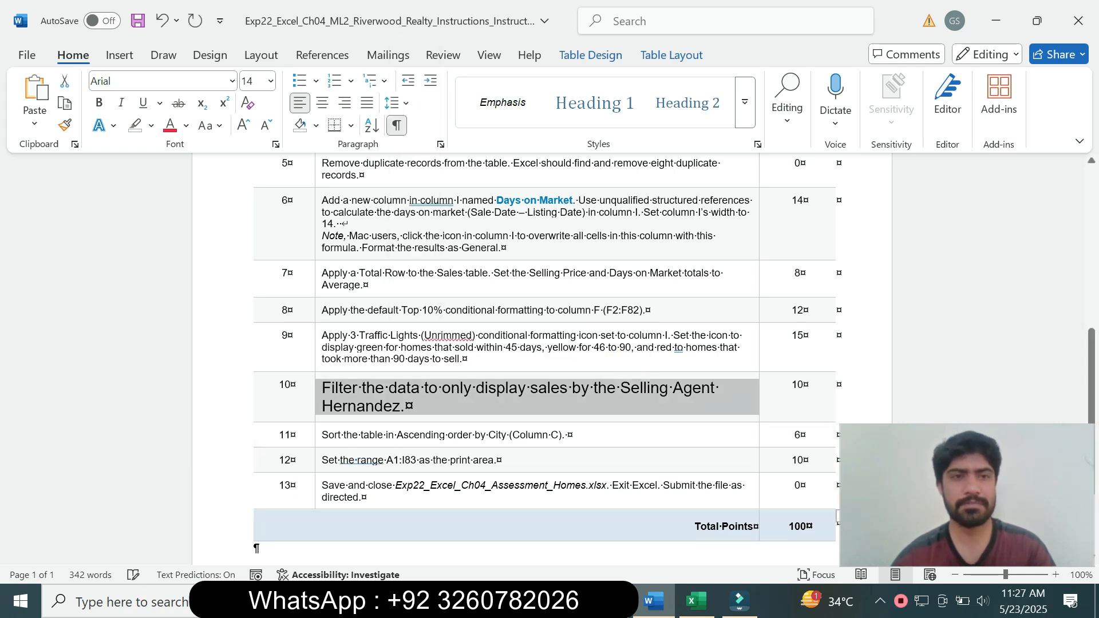
left_click(151, 125)
left_click(194, 174)
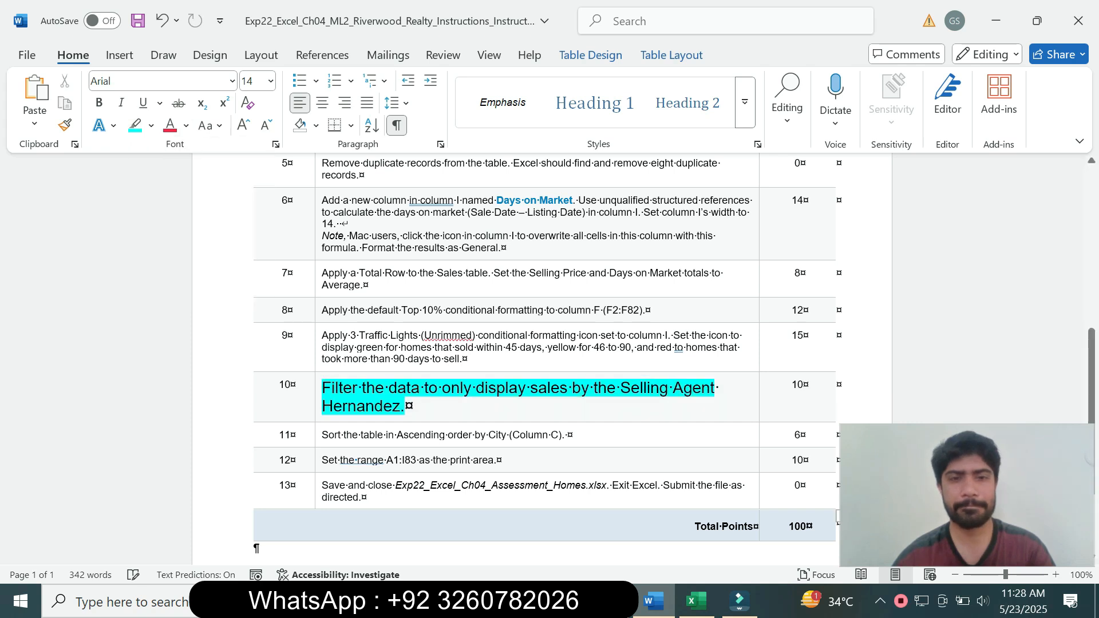
scroll(544, 344, "down", 1)
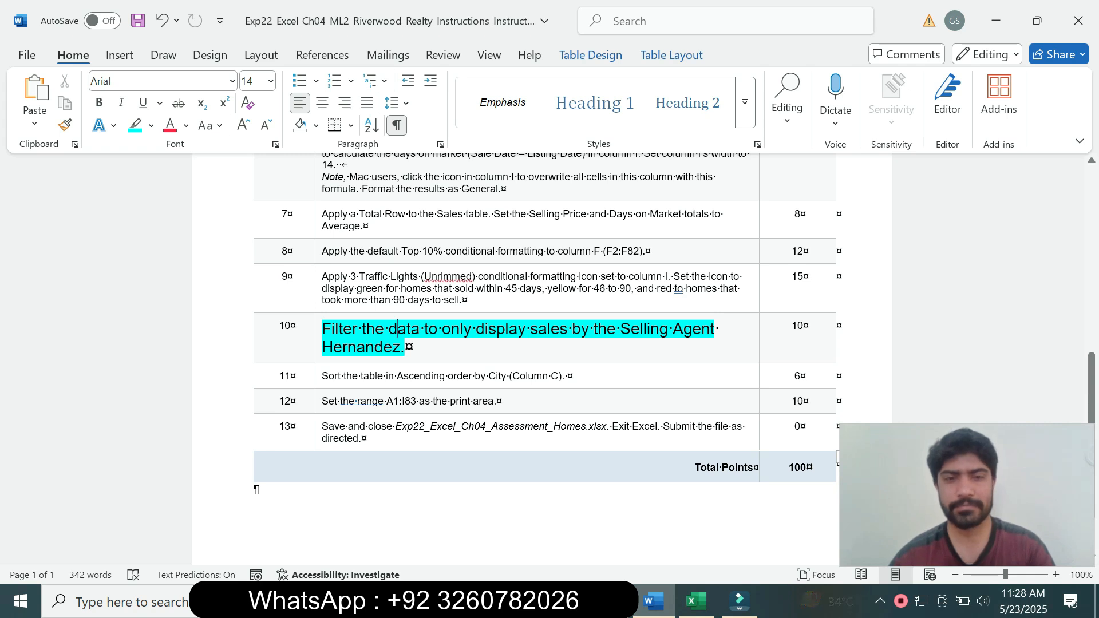
left_click_drag(595, 330, 674, 329)
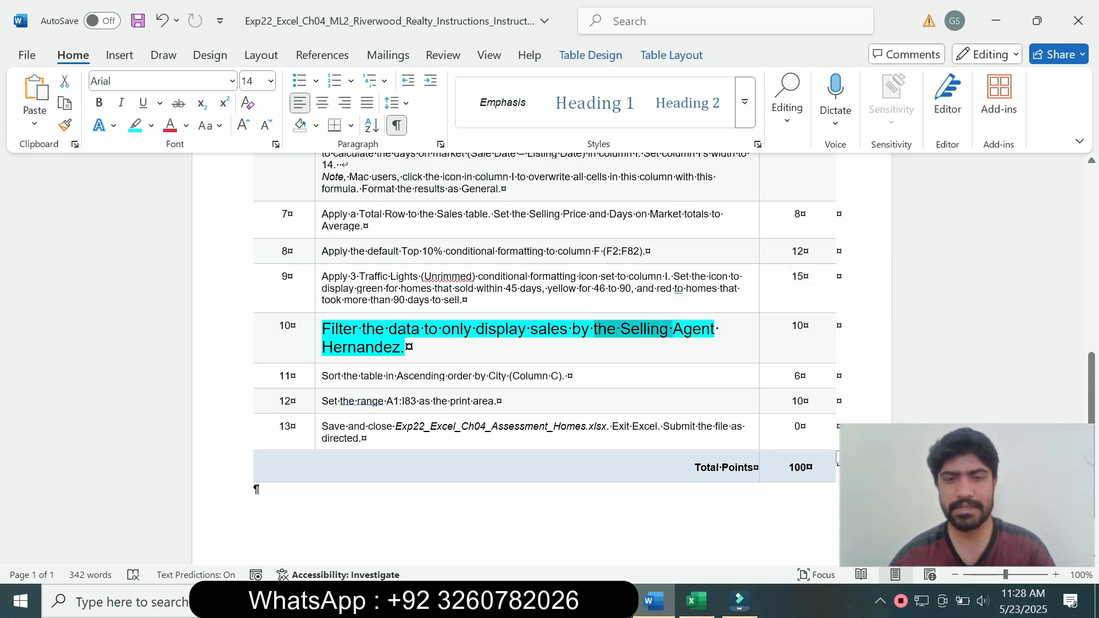
Step: Switch to Excel and filter the Selling Agent column to show only the agent named in step 10
key("alt+Tab")
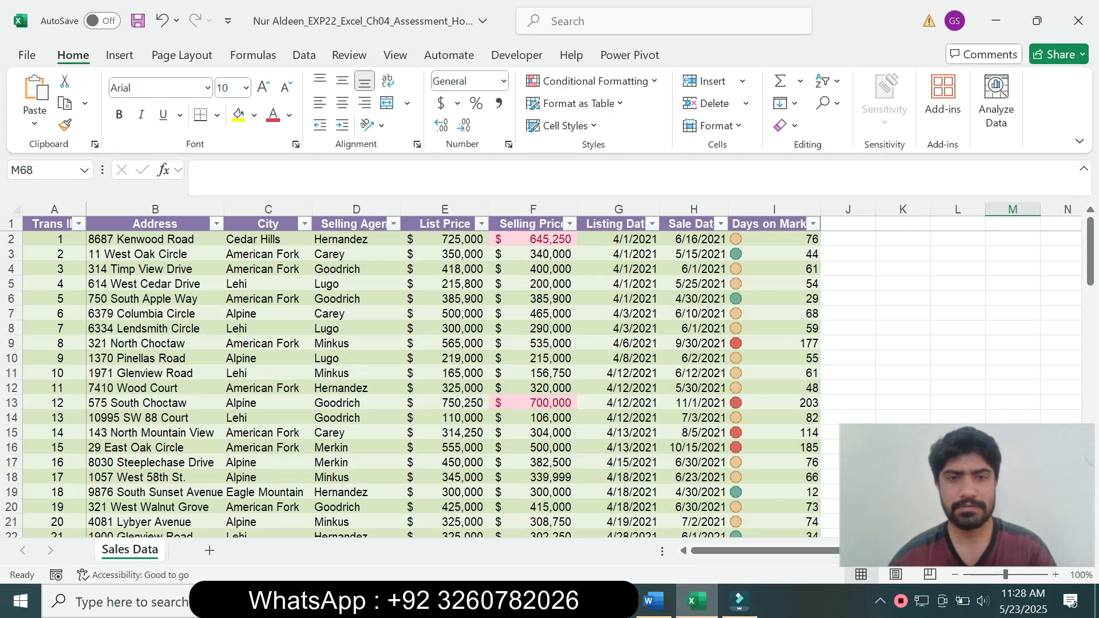
left_click(356, 224)
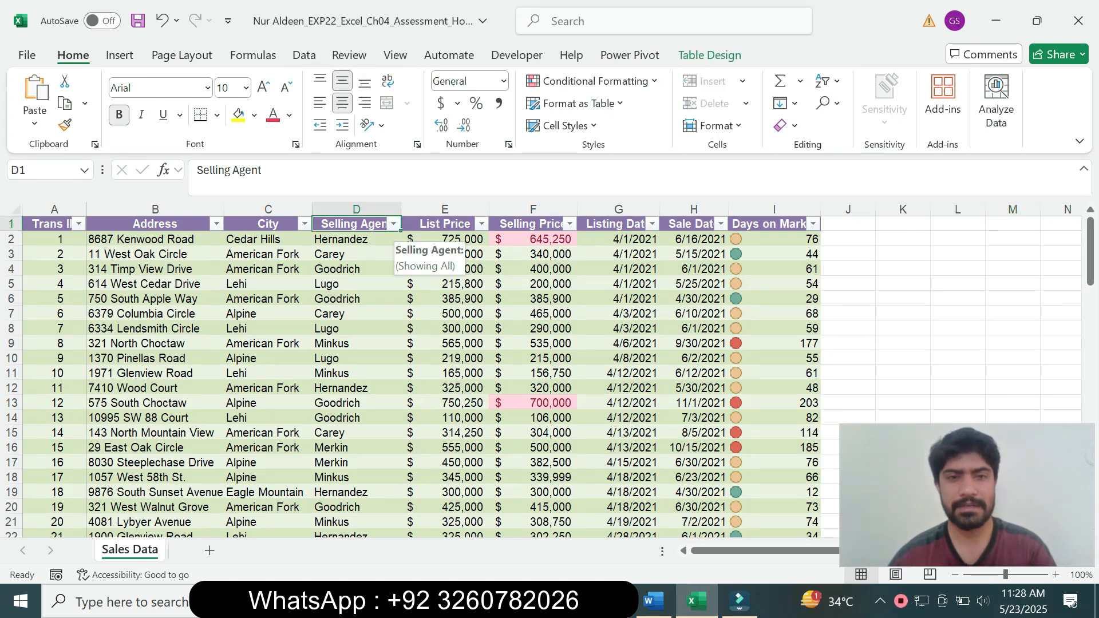
left_click(394, 224)
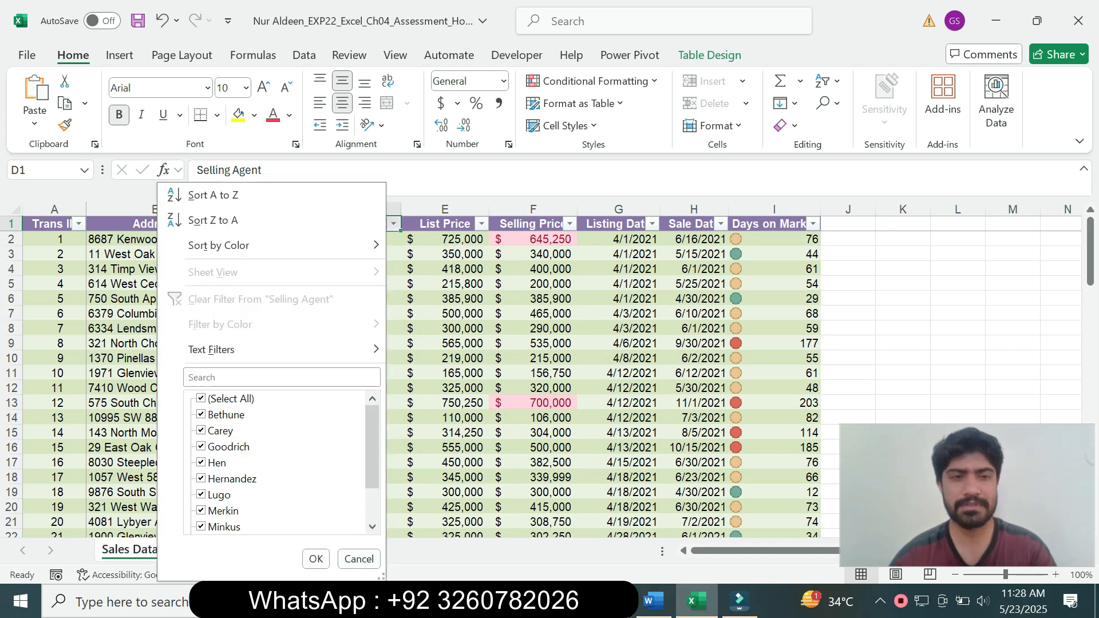
left_click(201, 399)
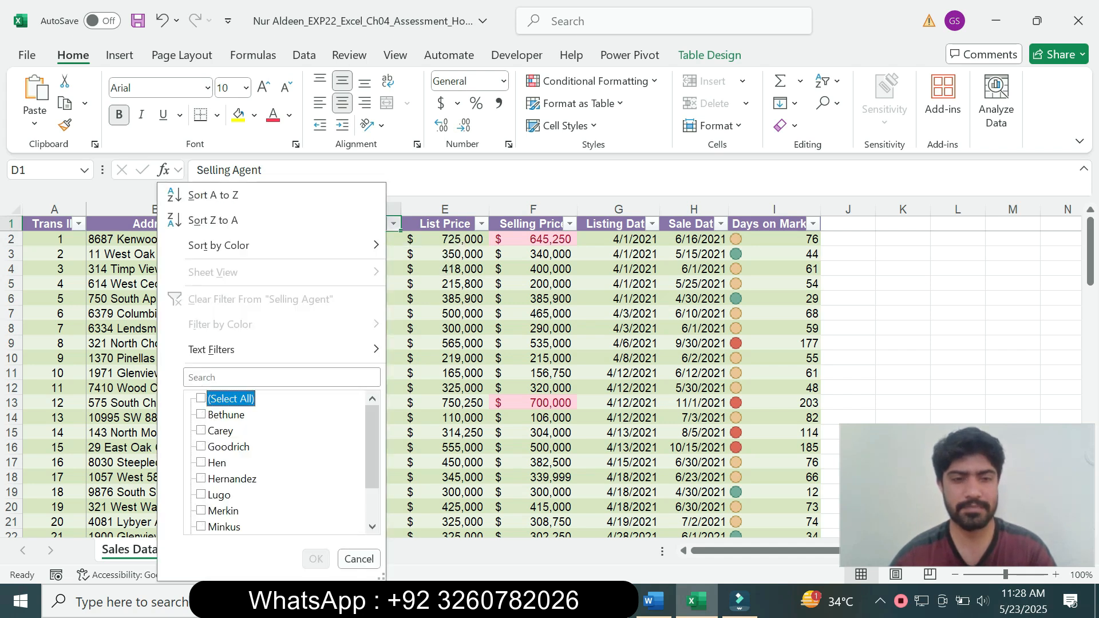
left_click(201, 478)
left_click(316, 559)
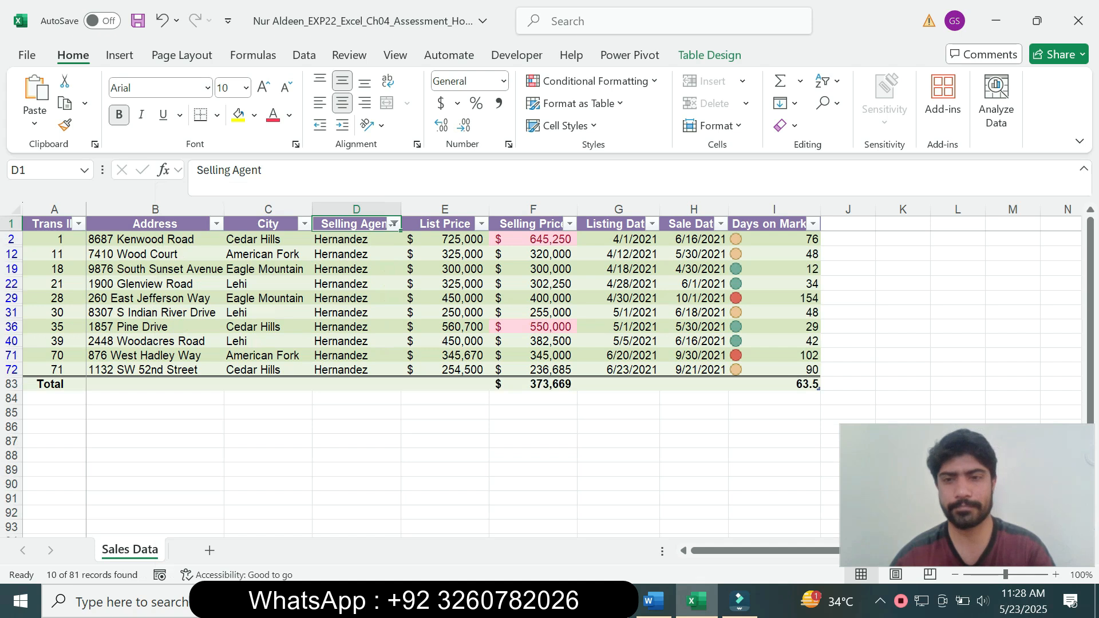
left_click_drag(1091, 297, 1090, 297)
Step: Return to Word, set the step 10 instruction text to size 9 and clear its highlighting
left_click(653, 602)
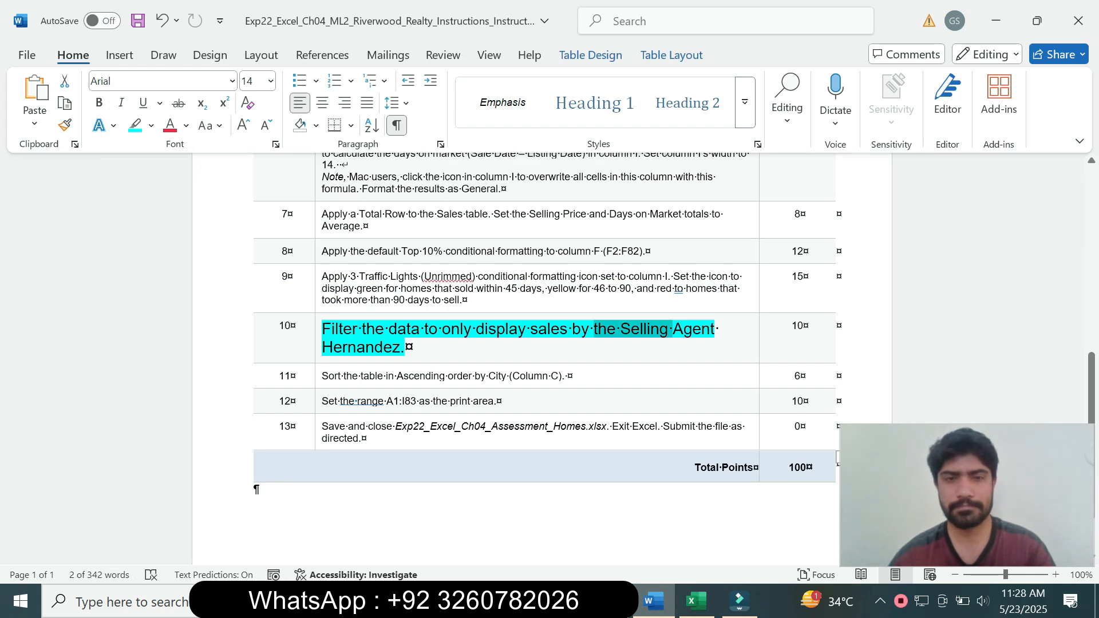
left_click(319, 348)
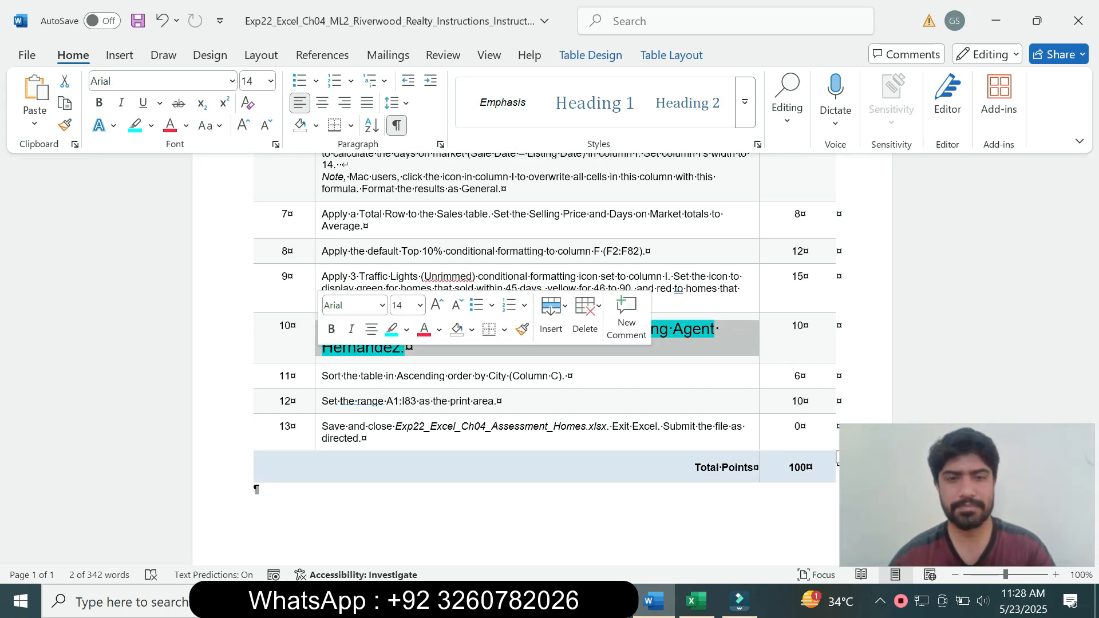
left_click(420, 305)
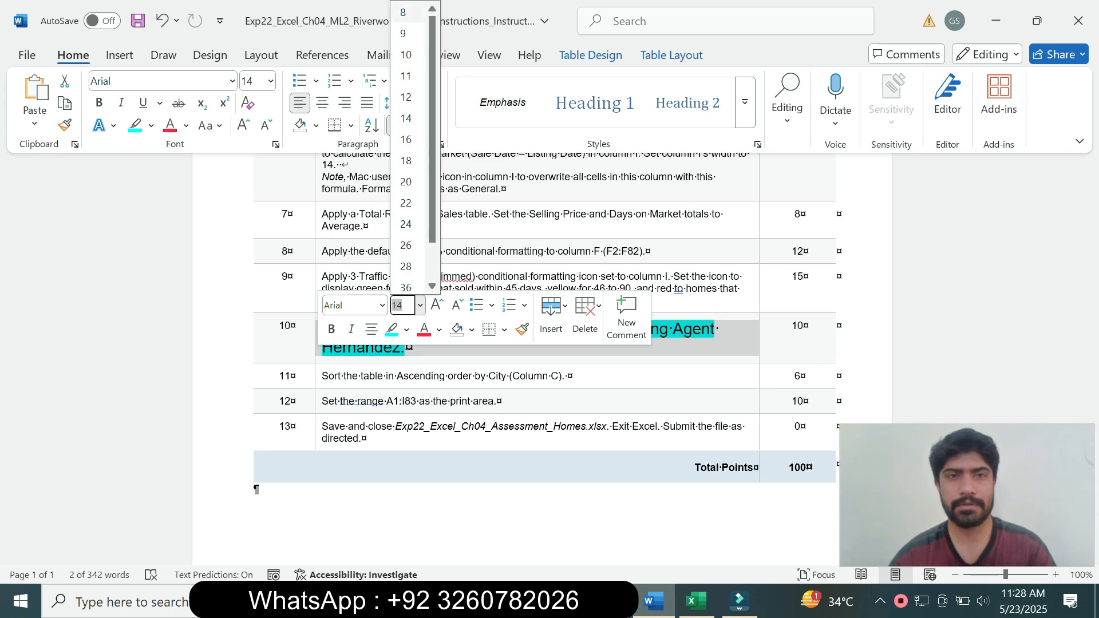
left_click(408, 32)
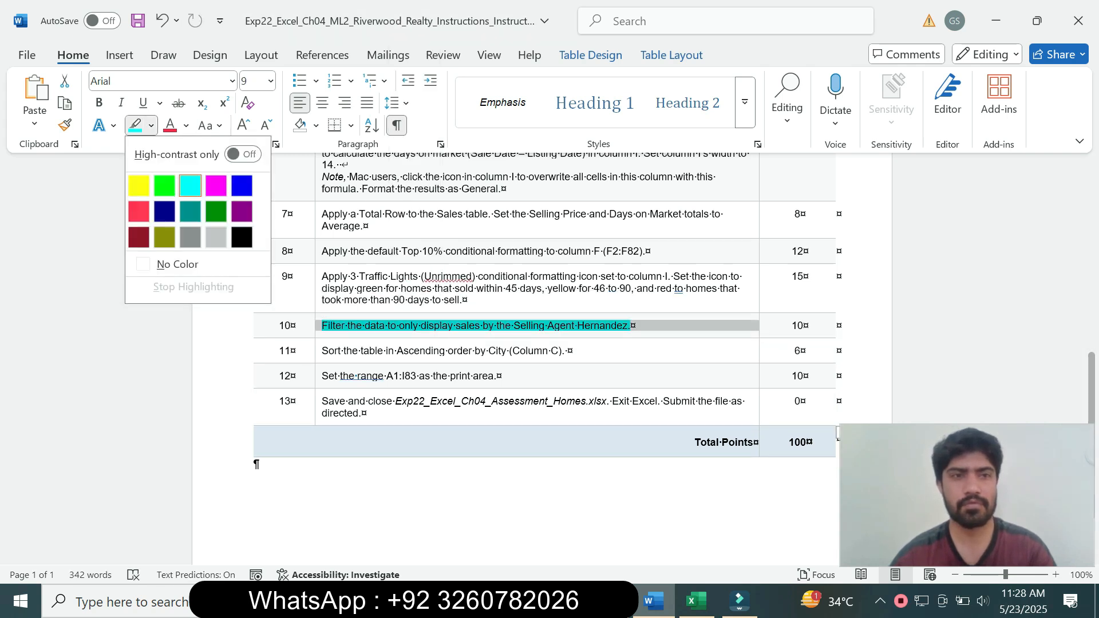
left_click(151, 126)
left_click(178, 264)
Step: Set the step 11 instruction text to size 14, highlight it in turquoise and read the required sort order
left_click(318, 351)
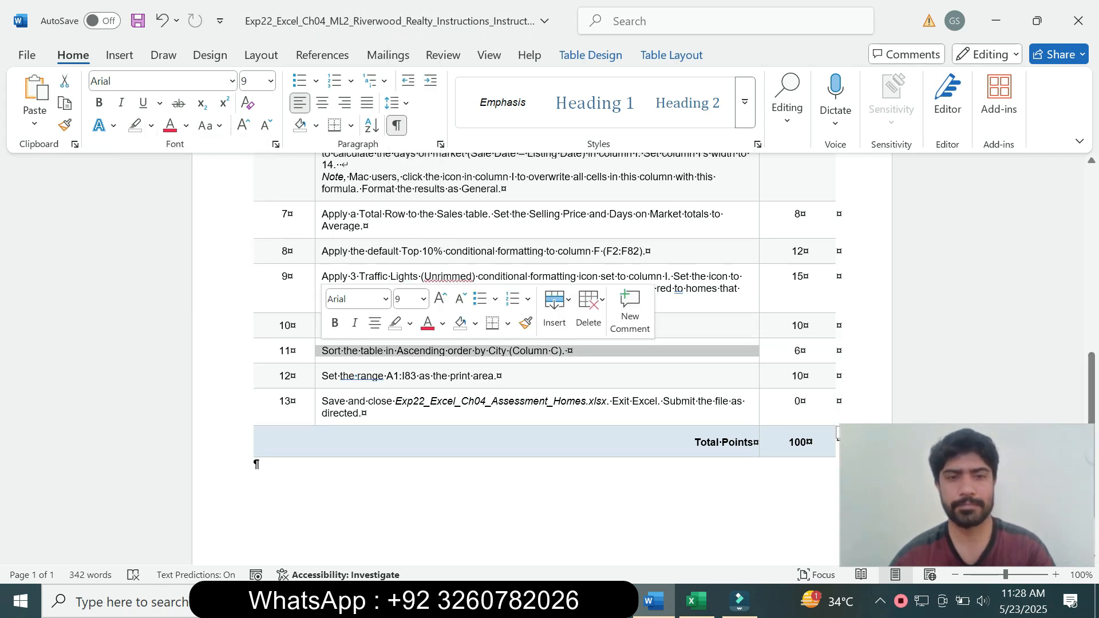
left_click(423, 299)
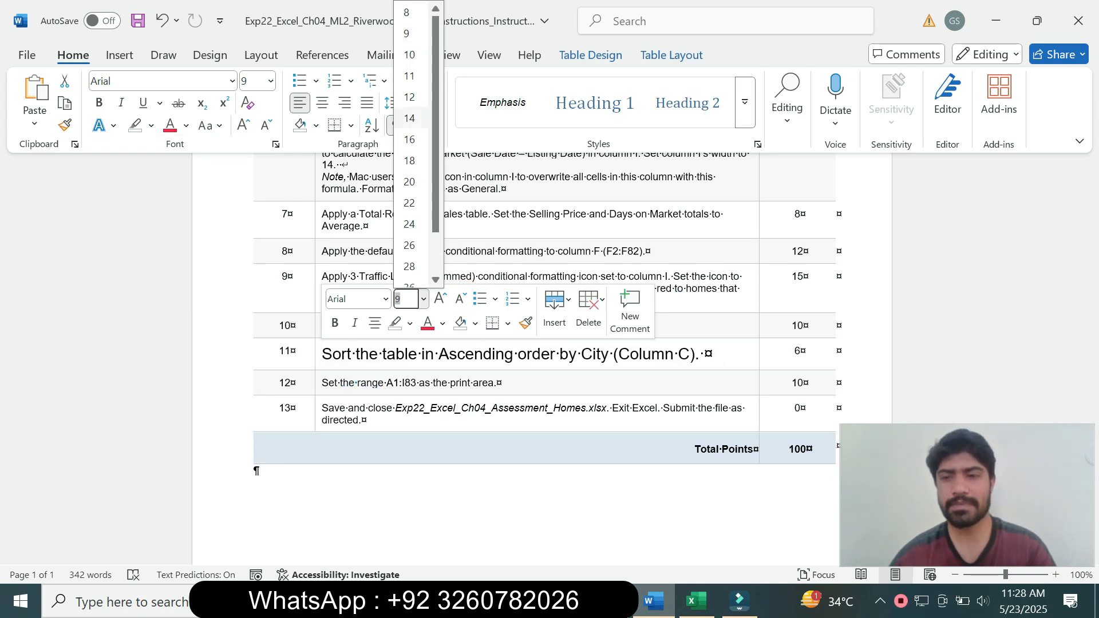
left_click(410, 118)
left_click(151, 126)
left_click(190, 186)
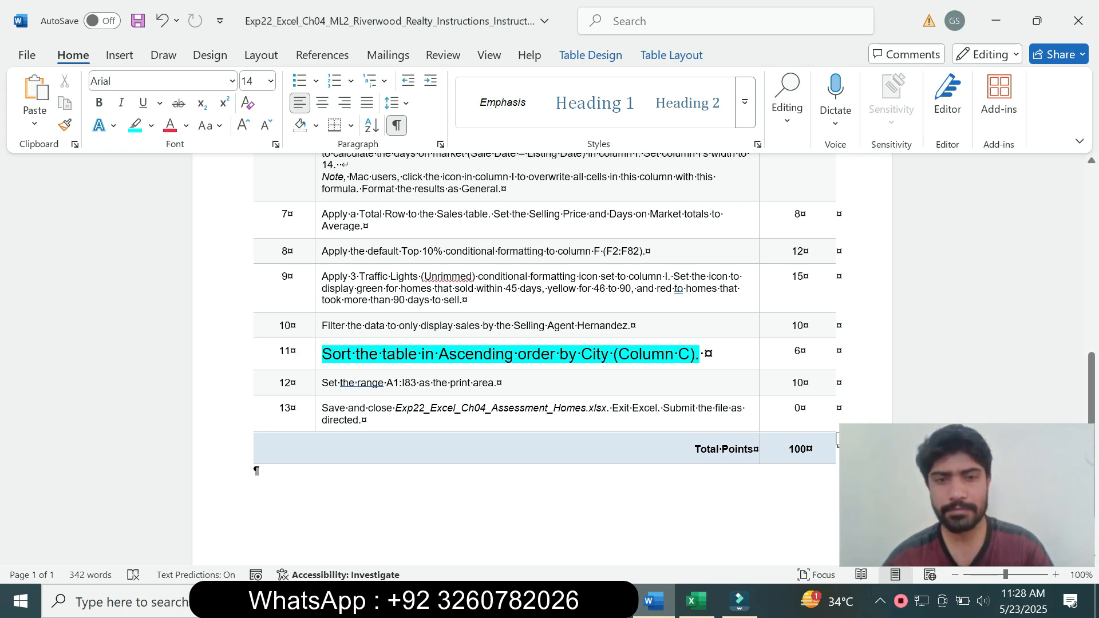
left_click_drag(382, 354, 558, 354)
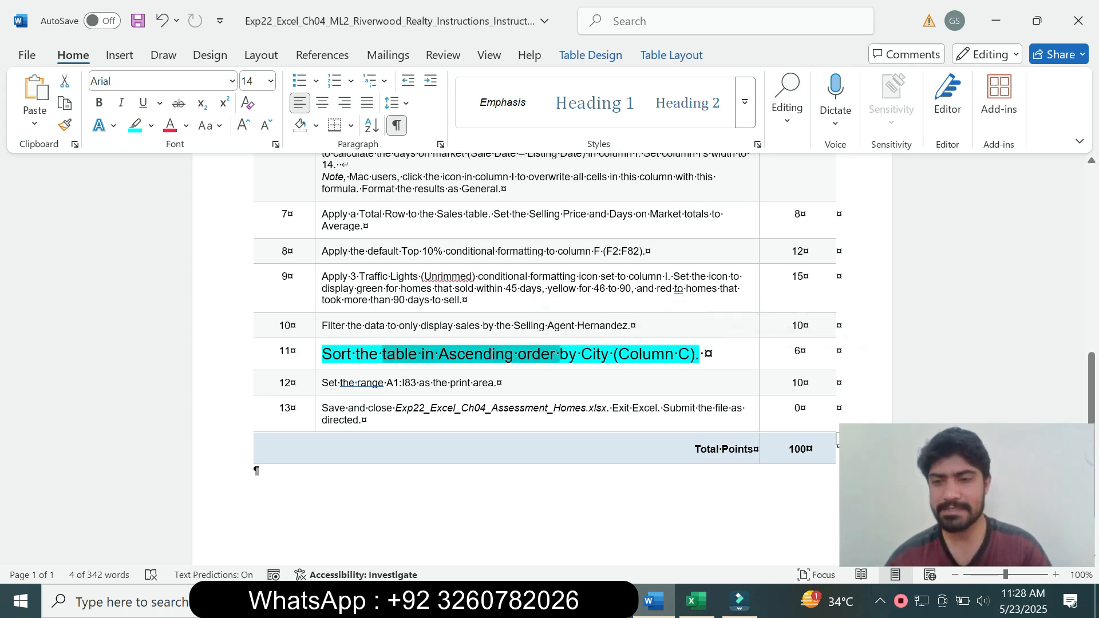
Step: Switch to Excel and sort the Sales table by the City column in ascending order, A to Z
left_click(697, 601)
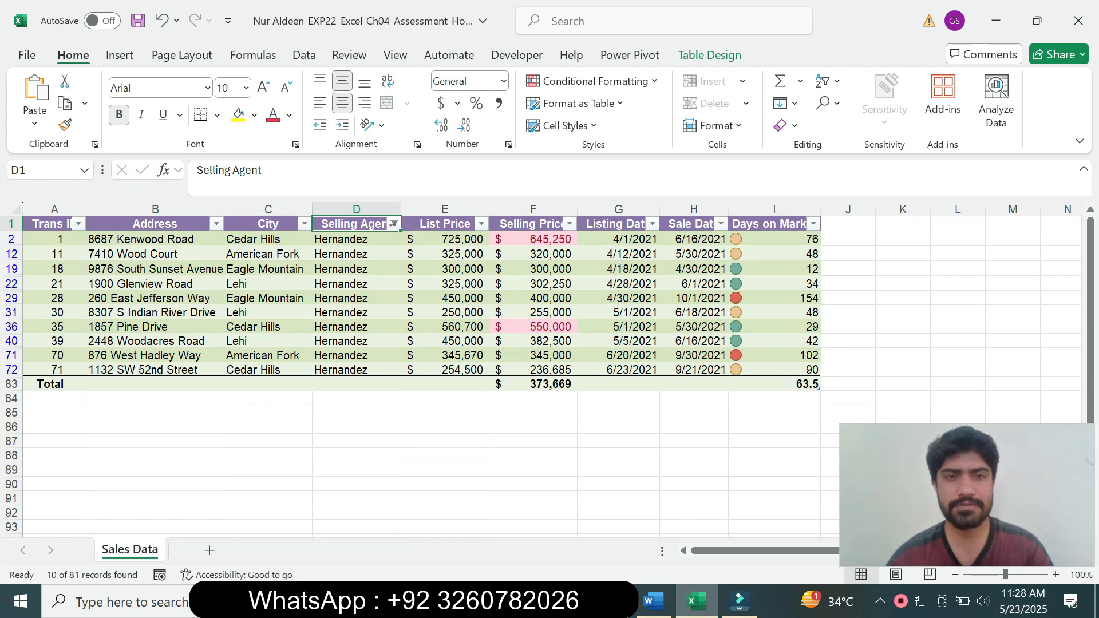
left_click(268, 224)
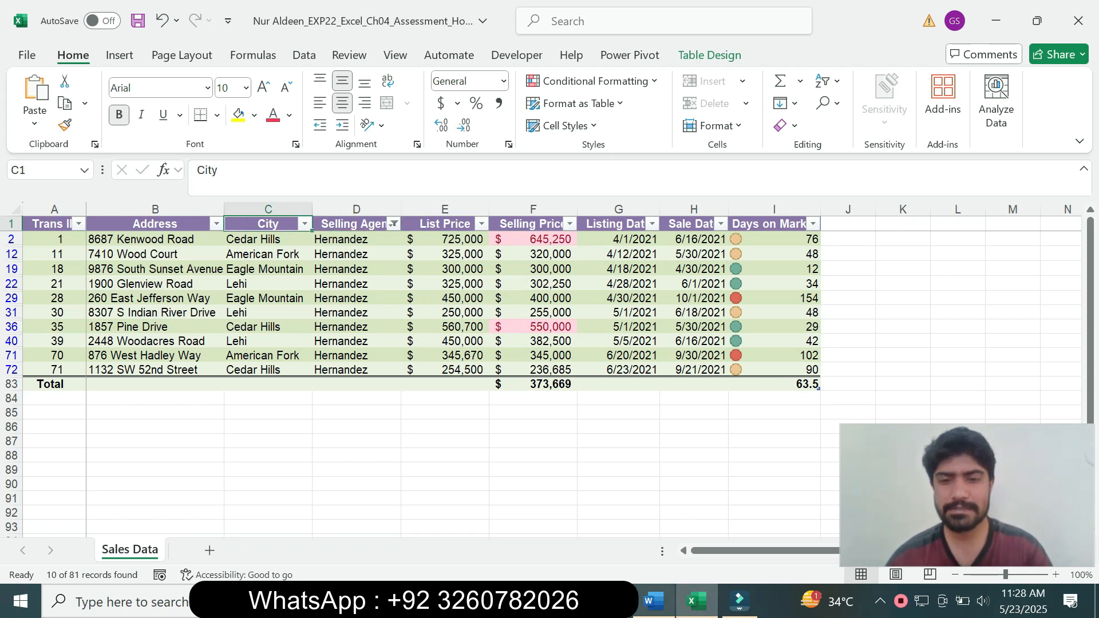
left_click(653, 601)
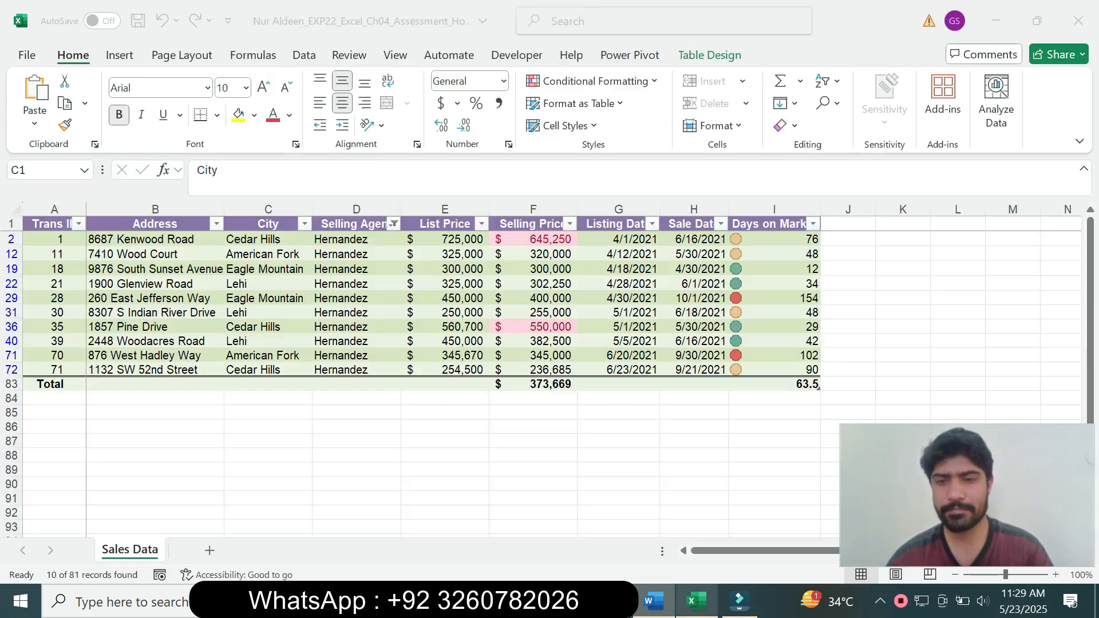
left_click(697, 601)
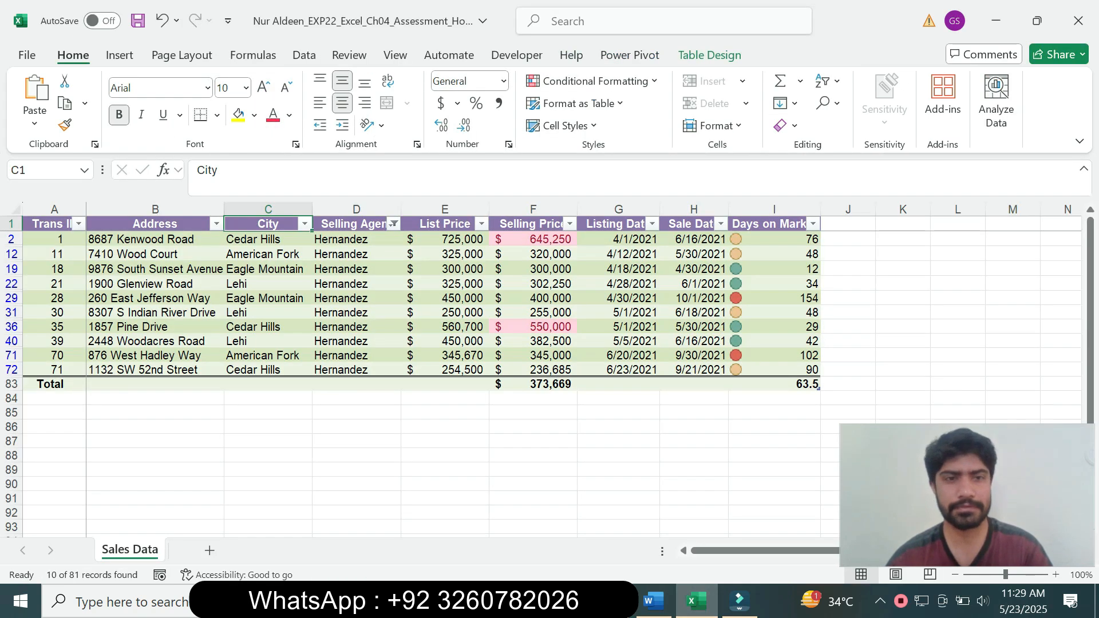
left_click(305, 224)
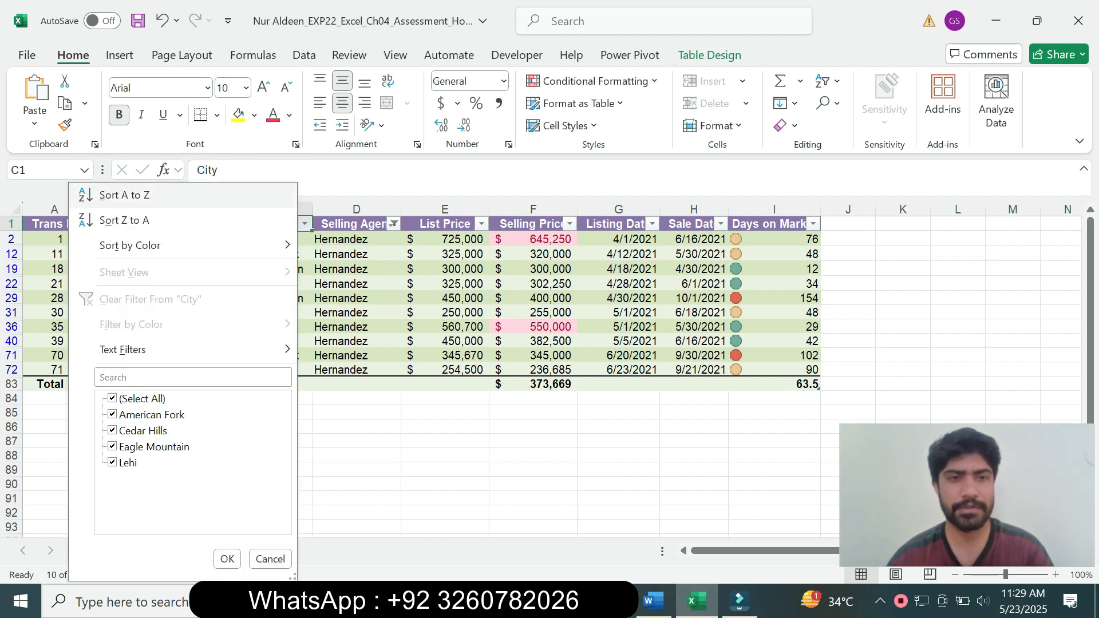
left_click(124, 196)
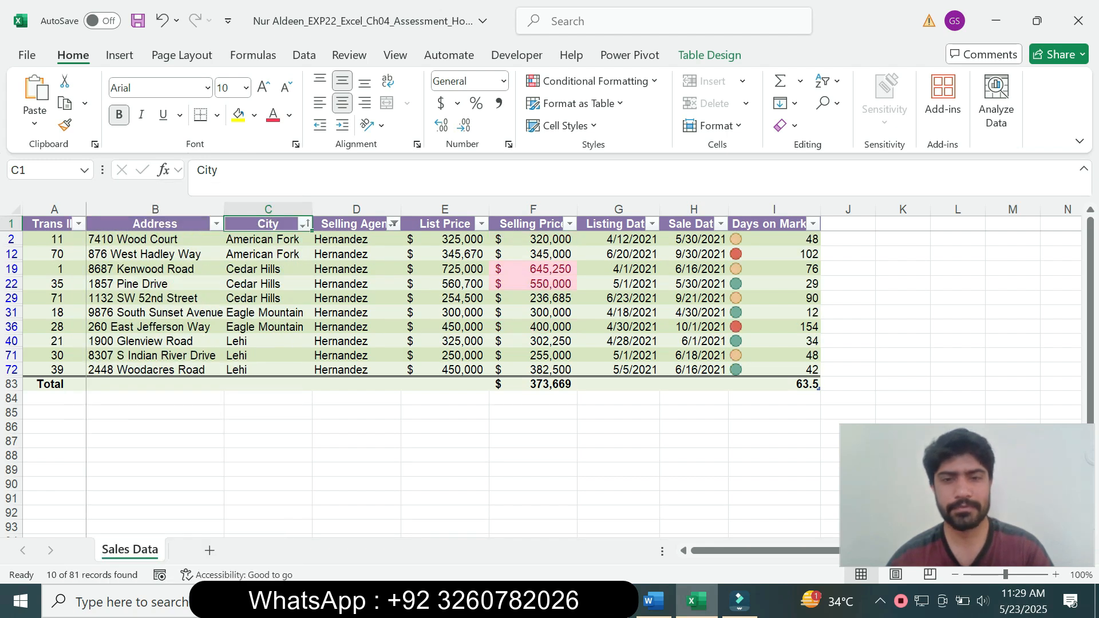
Step: Return to Word, set the step 11 instruction text to size 9 and clear its highlighting
left_click(654, 601)
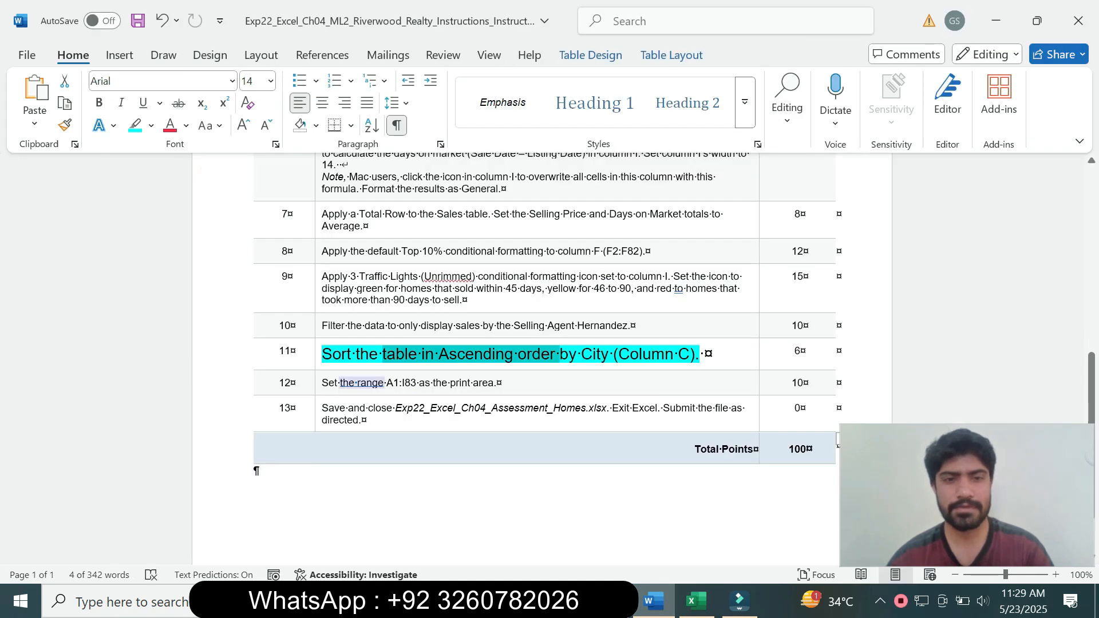
left_click_drag(345, 355, 715, 355)
left_click(422, 310)
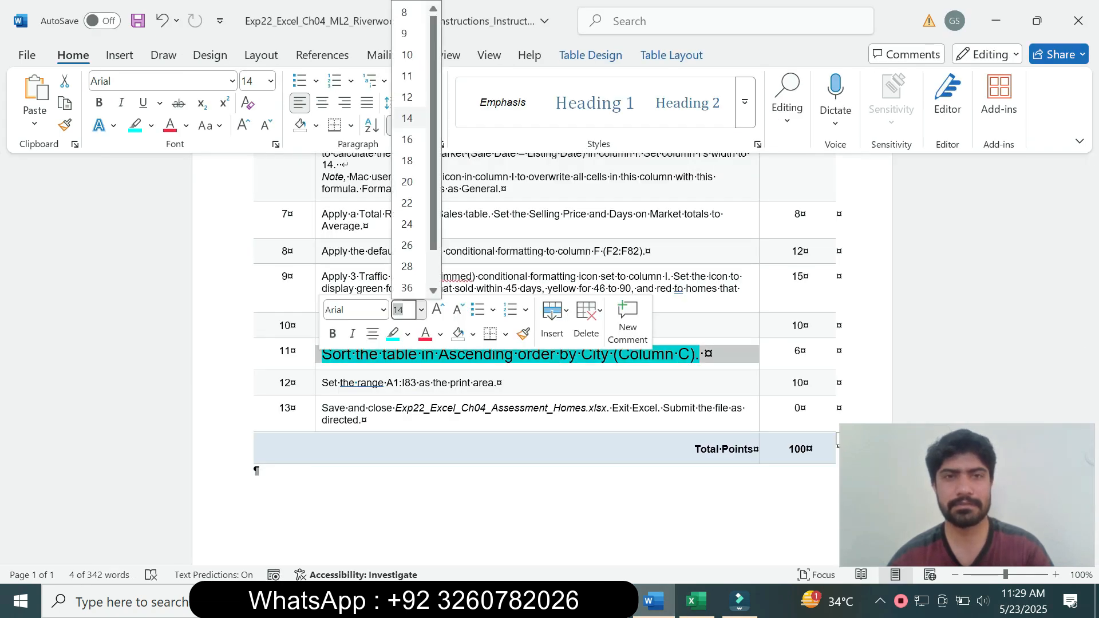
left_click(404, 34)
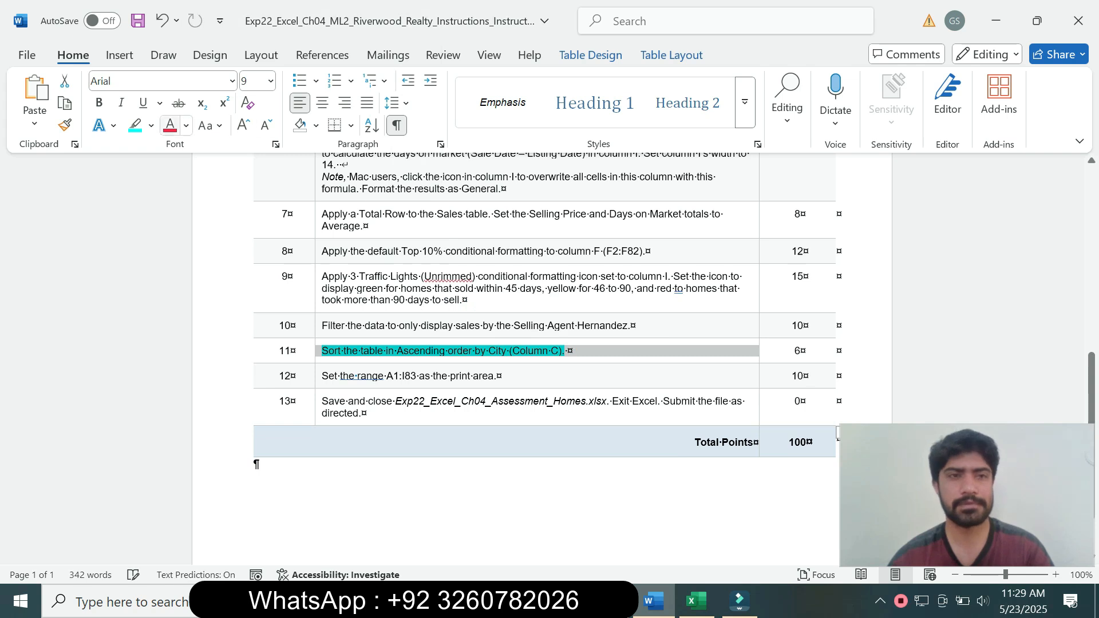
left_click(151, 126)
left_click(175, 264)
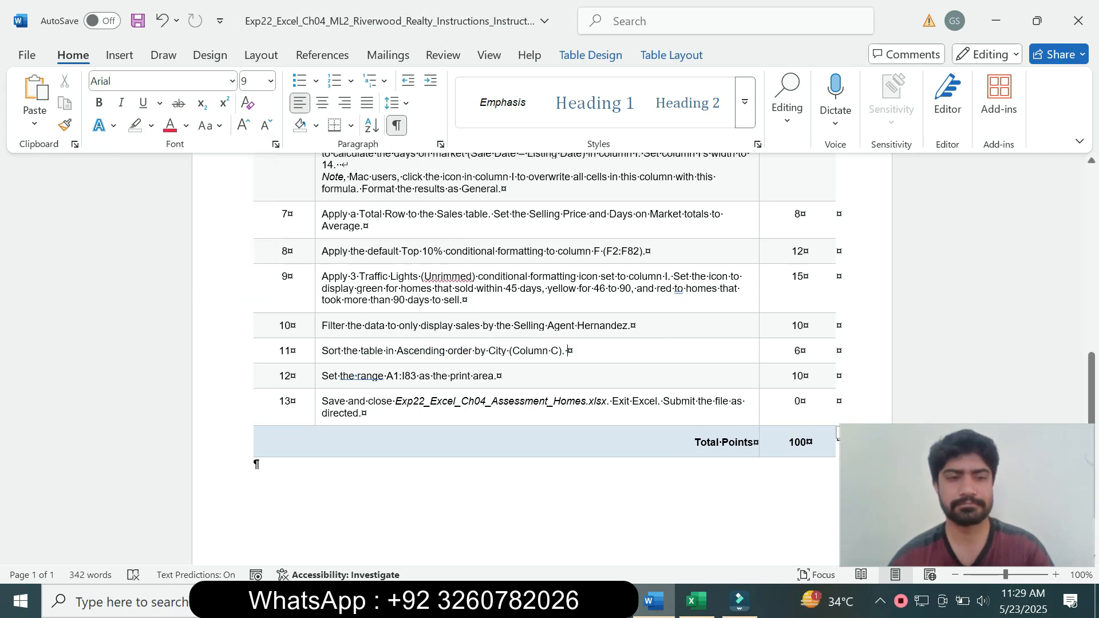
Step: Set the step 12 instruction text to size 14 and highlight it in turquoise
left_click(319, 375)
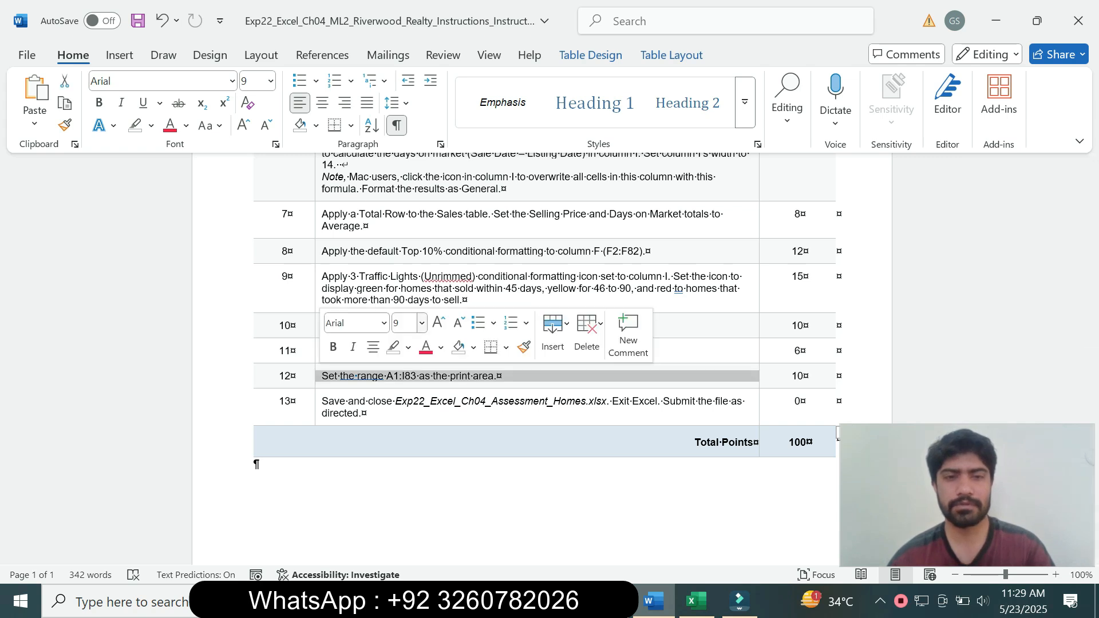
left_click(422, 323)
left_click(407, 118)
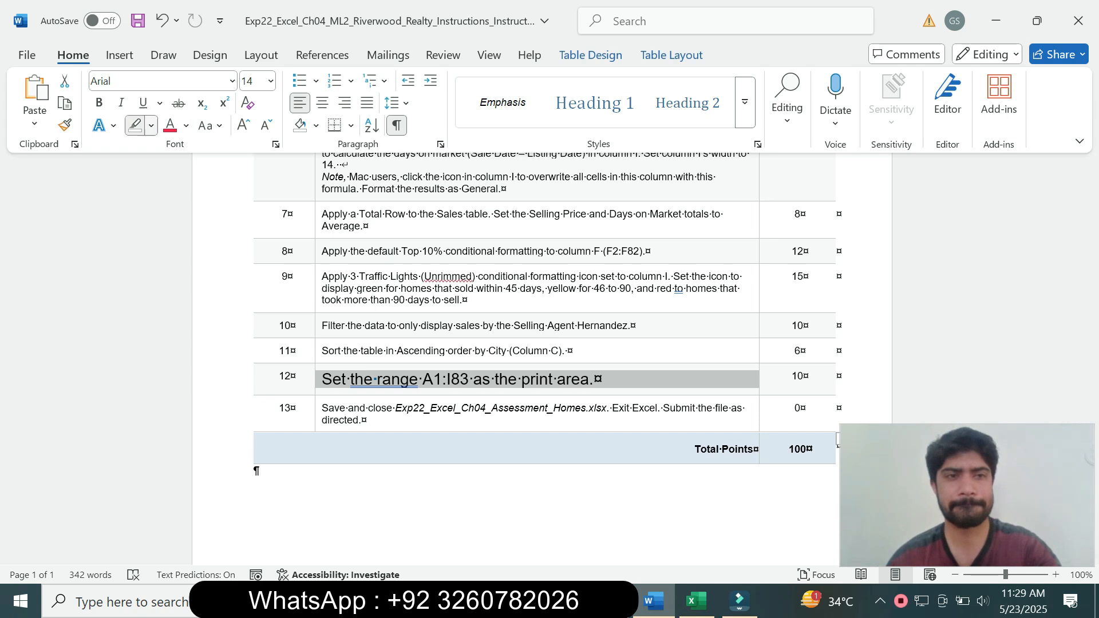
left_click(151, 125)
left_click(190, 186)
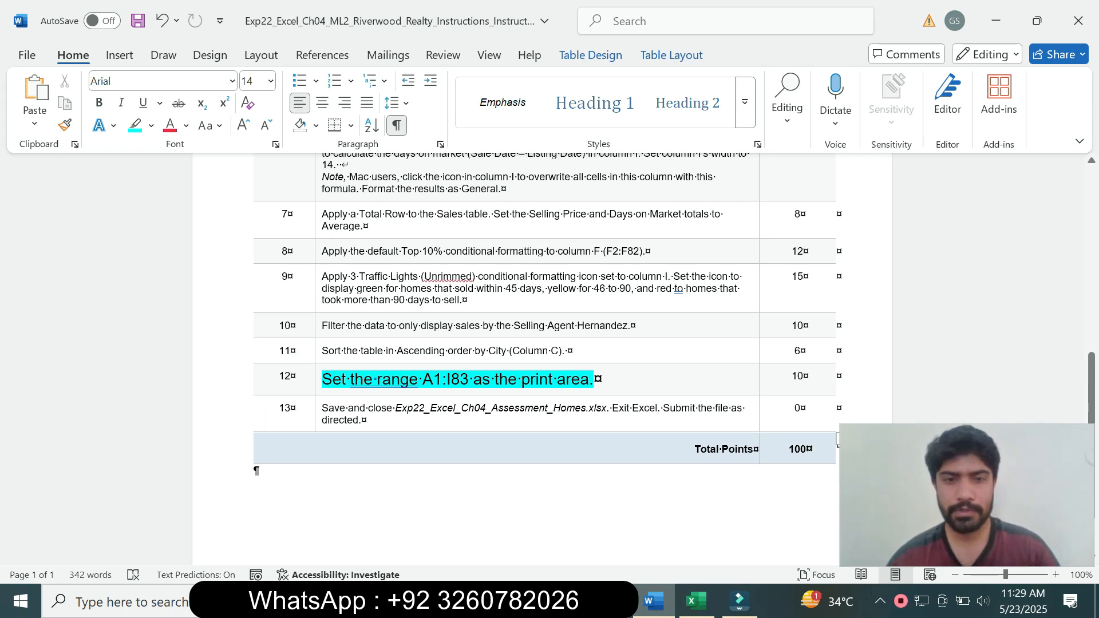
Step: Copy the range reference A1:I83 from step 12 and use it to select that range in the Excel sheet
left_click_drag(424, 379, 473, 379)
key("ctrl+c")
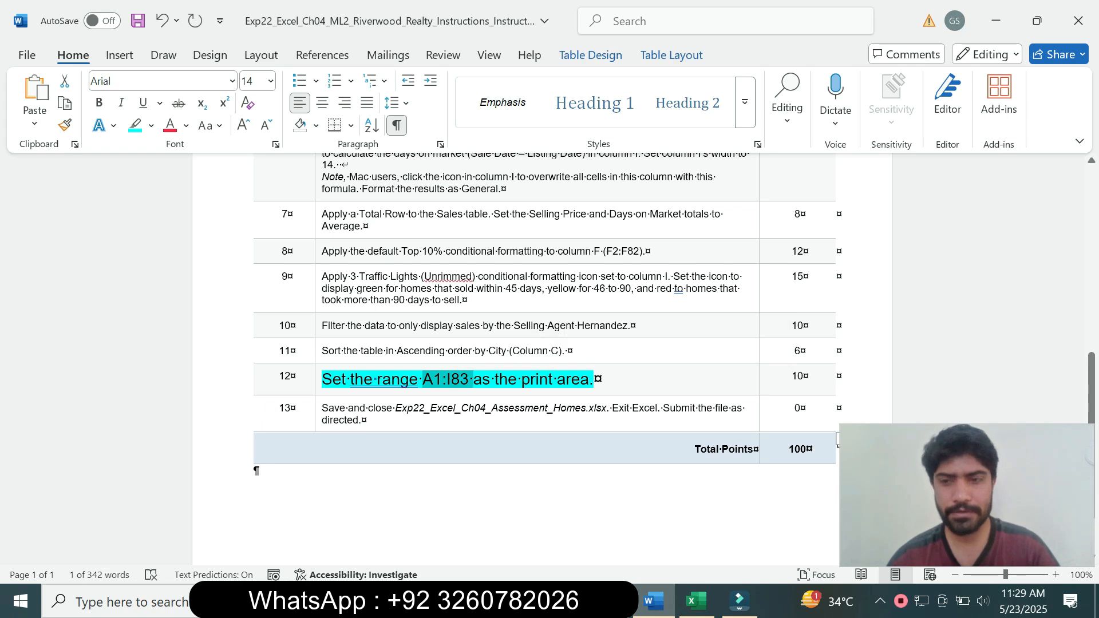
key("alt+Tab")
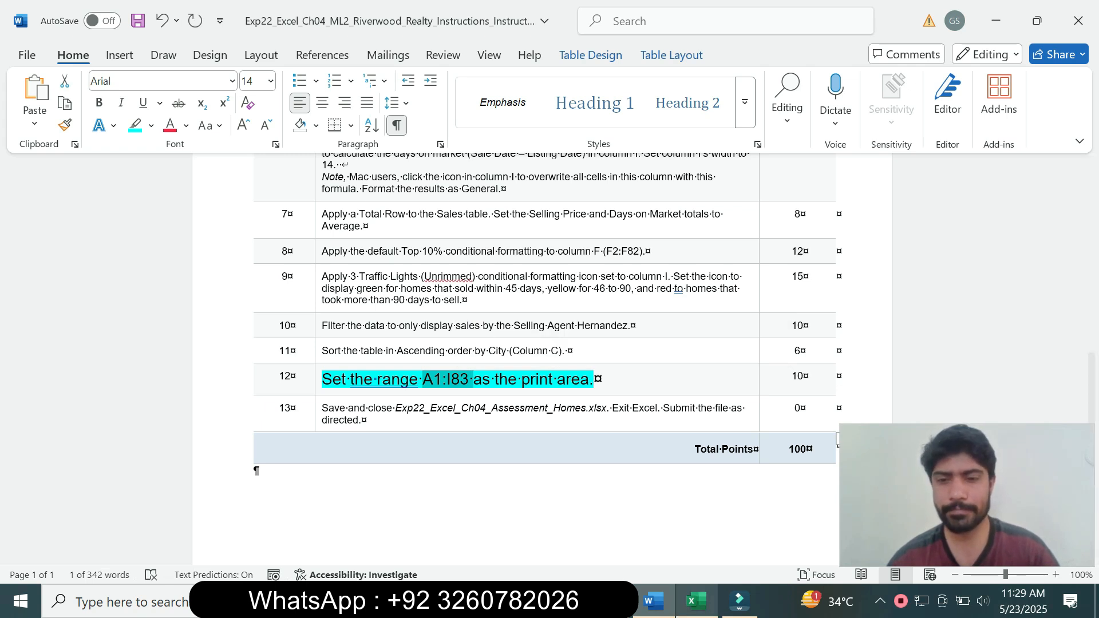
key("ctrl+v")
key("Return")
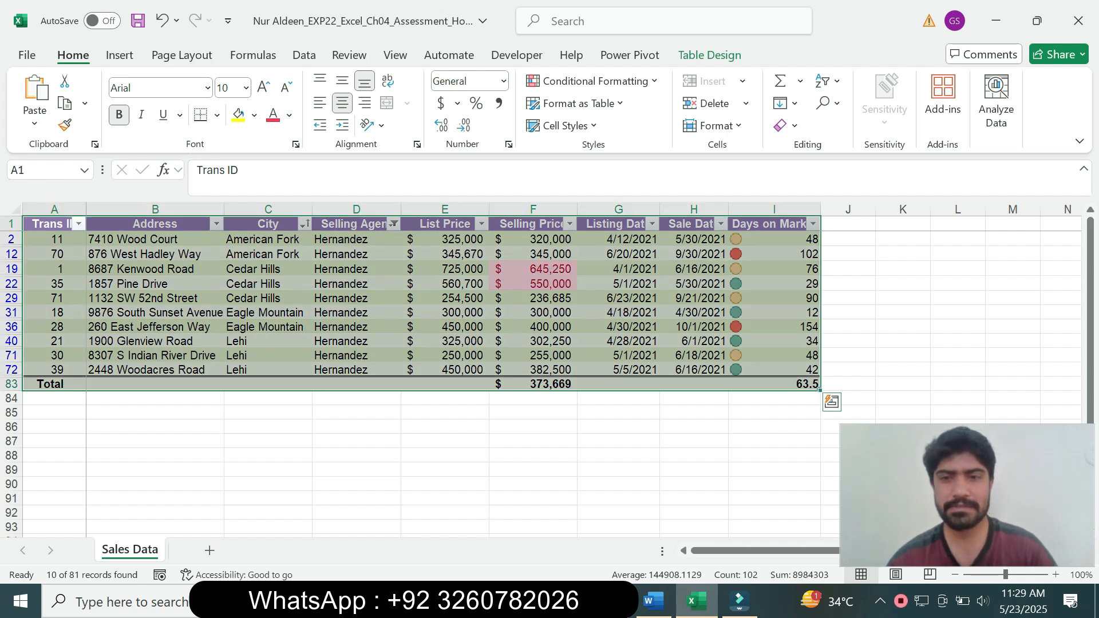
Step: Recheck step 12 in Word, then set the selected range A1:I83 as the print area in Excel
mouse_move(654, 601)
left_click(653, 601)
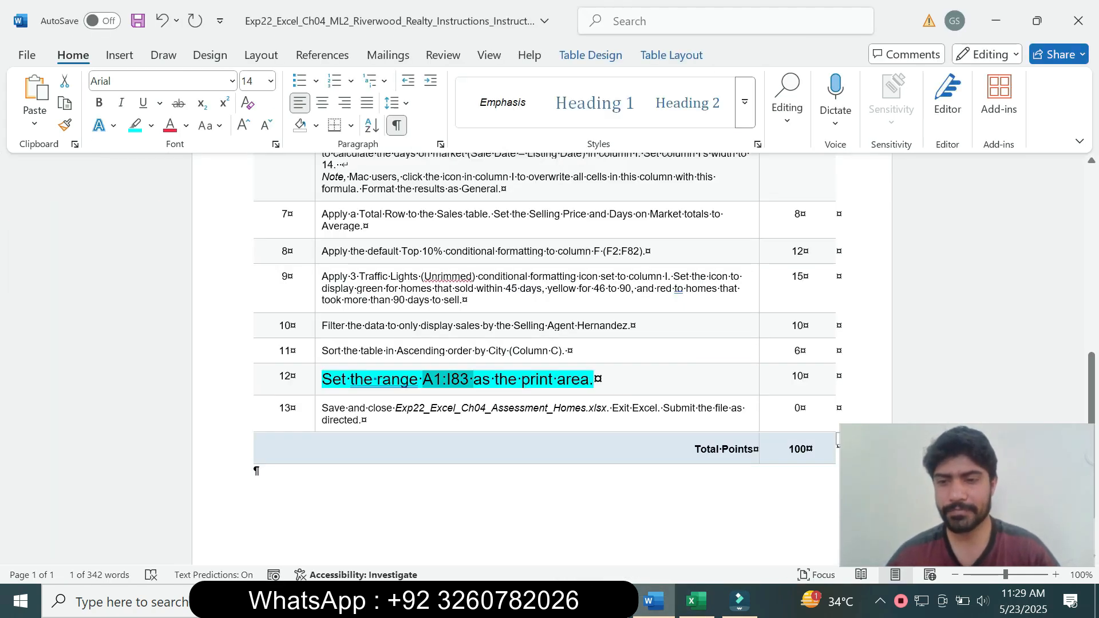
left_click(696, 601)
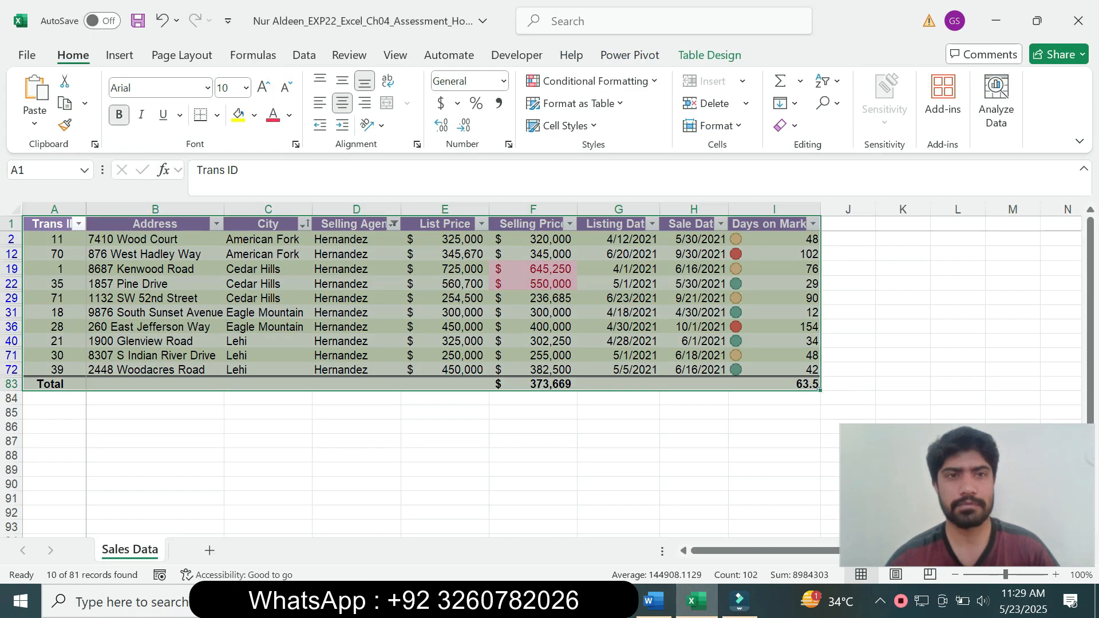
left_click(182, 55)
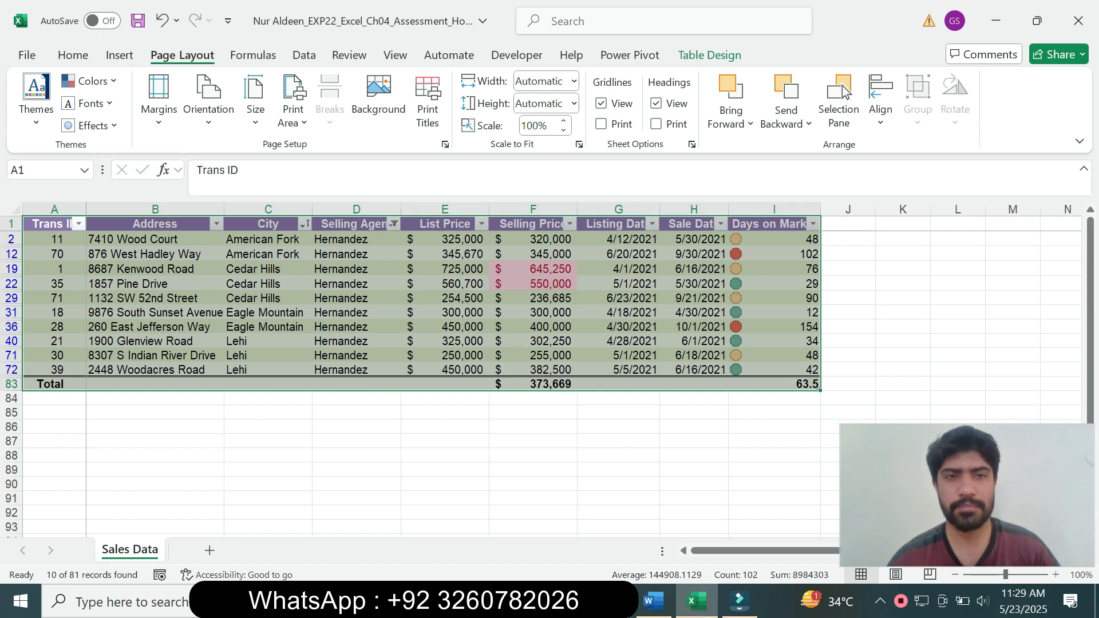
left_click(293, 115)
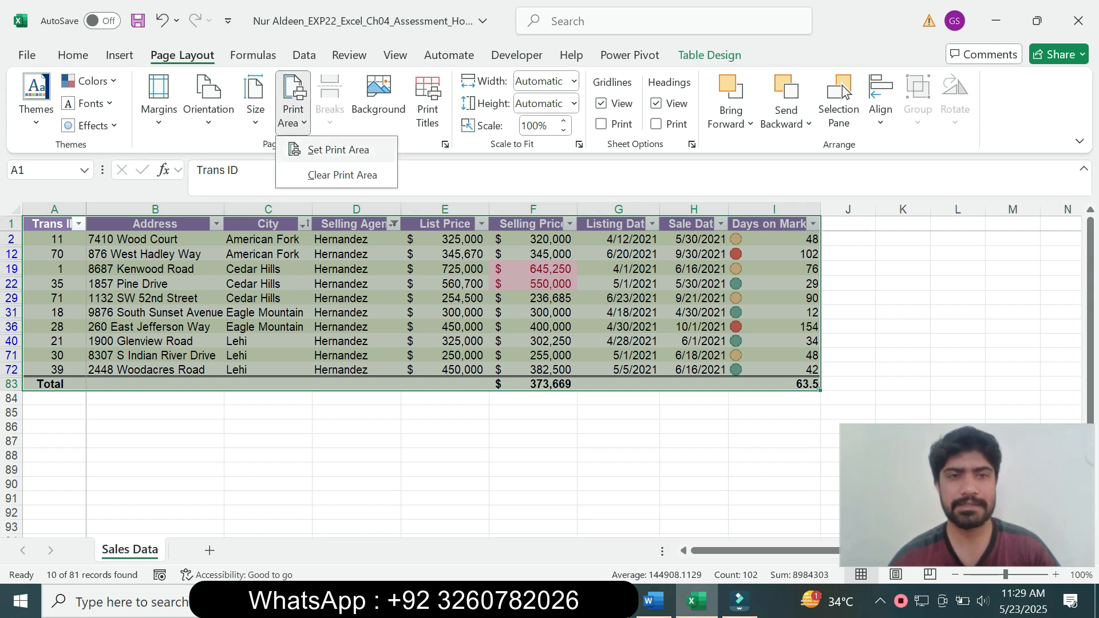
left_click(339, 150)
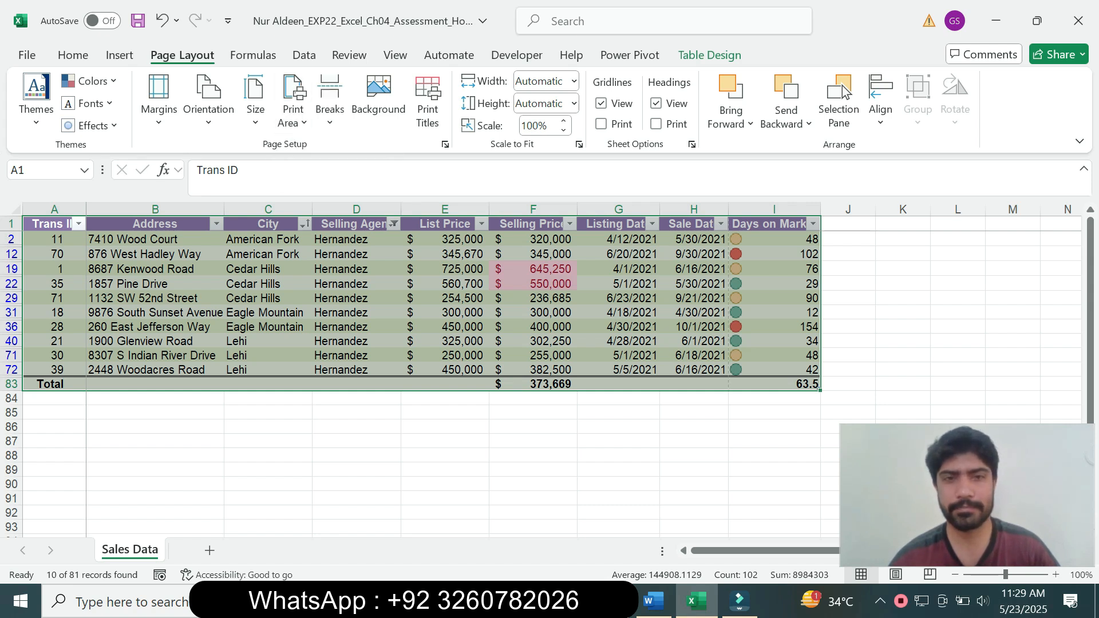
Step: Return to Word and set the step 12 instruction text back to size 9
left_click(654, 601)
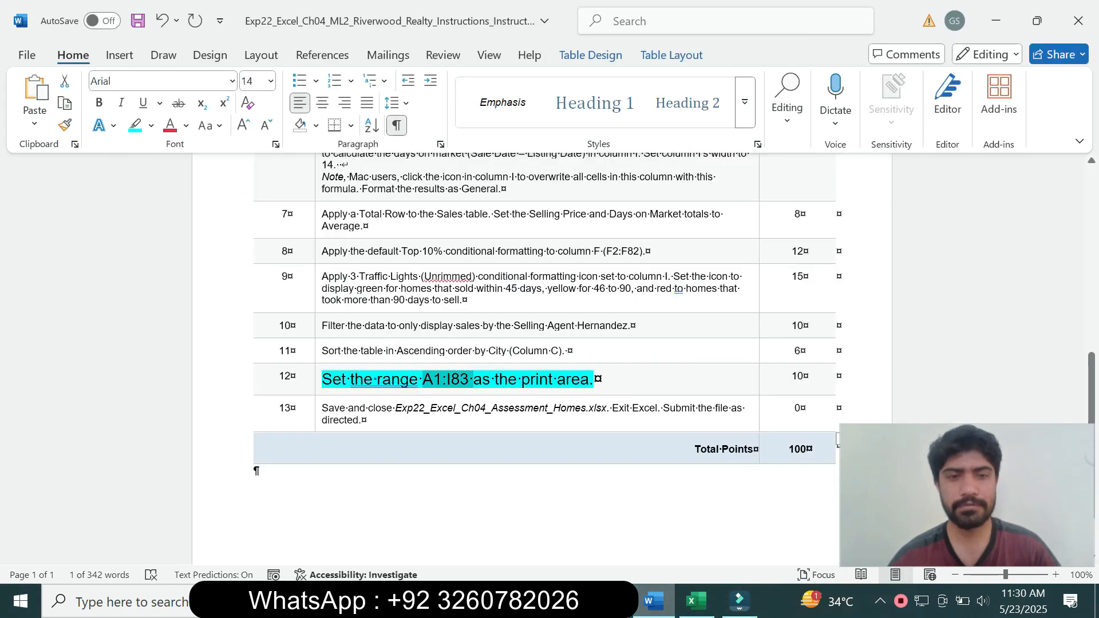
left_click(434, 379)
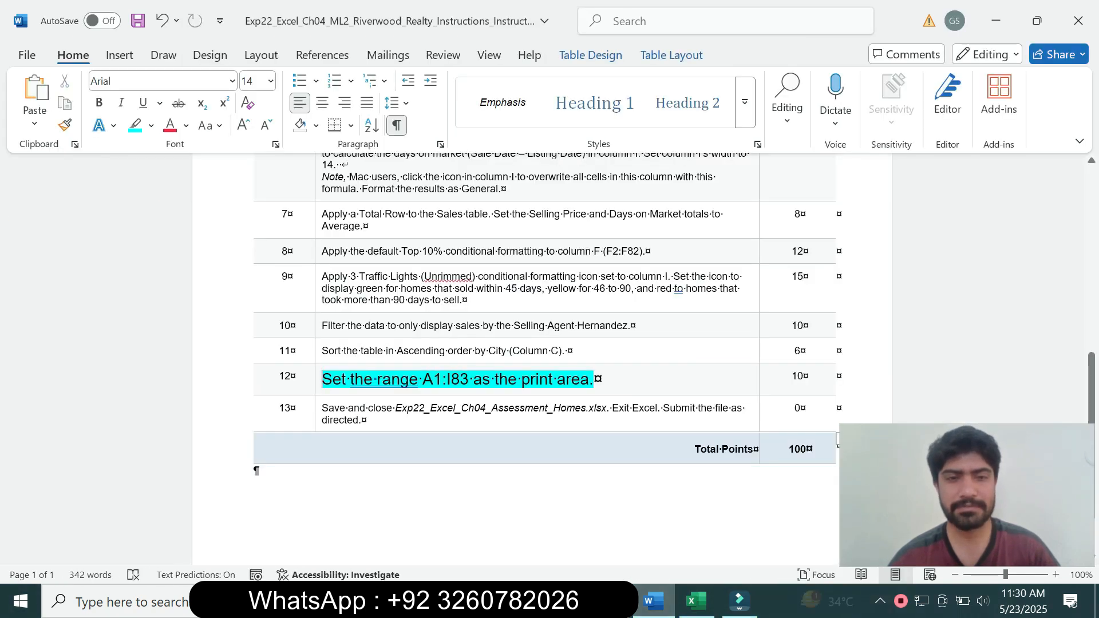
triple_click(434, 379)
left_click(423, 330)
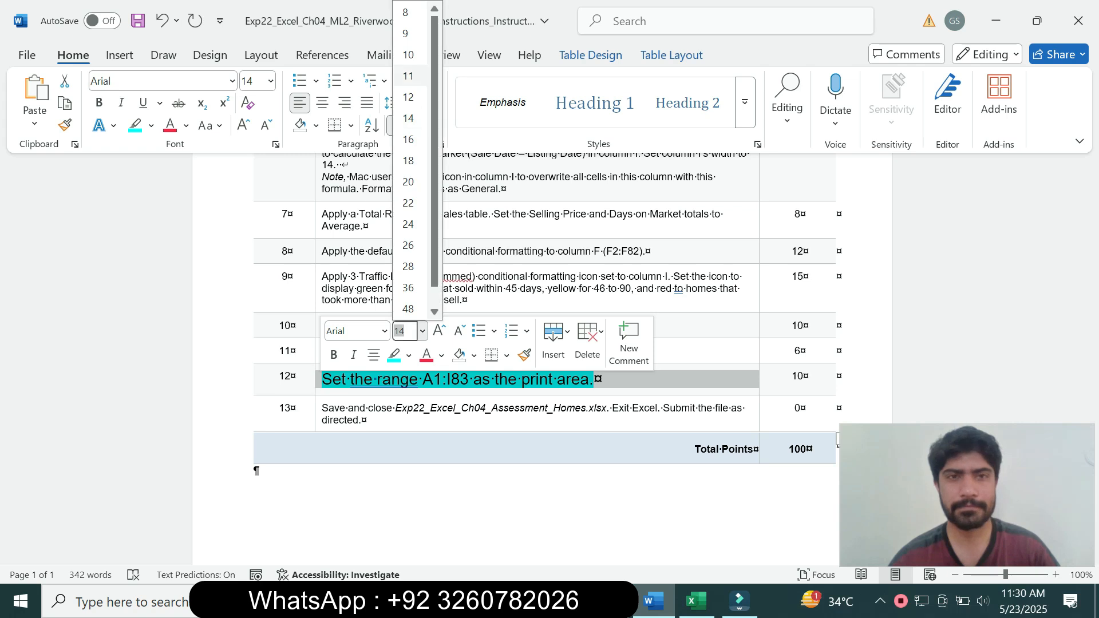
left_click(409, 33)
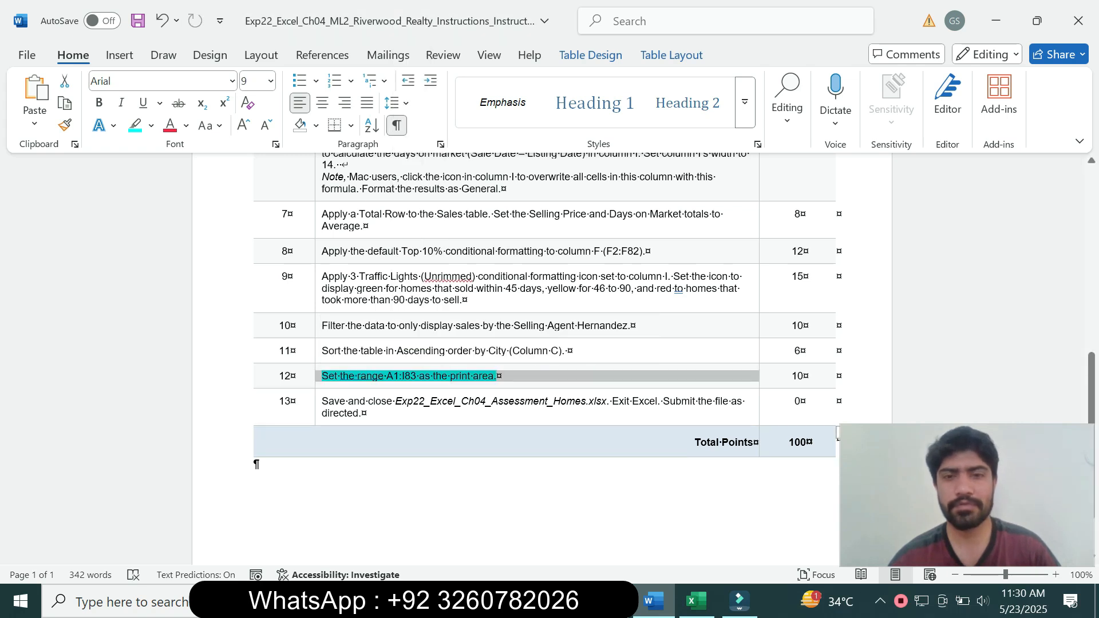
Step: Highlight the instructions document in turquoise from its title through the end of step 12
left_click(498, 376)
left_click_drag(498, 376, 326, 259)
left_click(419, 222)
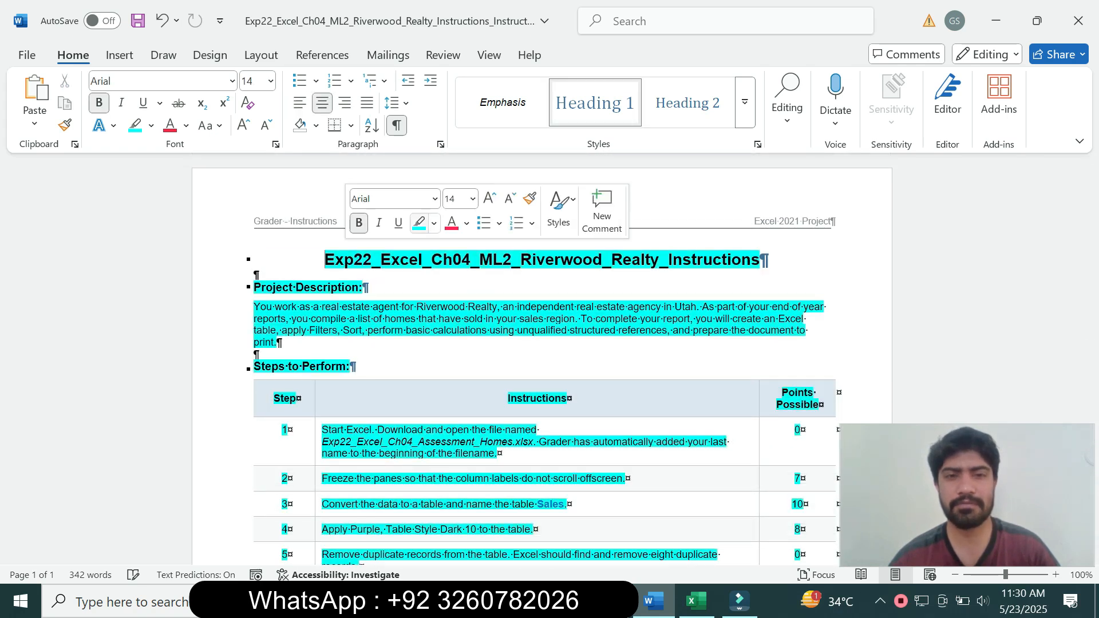
left_click(255, 275)
Step: Review the highlighted instructions from the project description through steps 1 to 12 and the remaining step 13
scroll(544, 344, "down", 15)
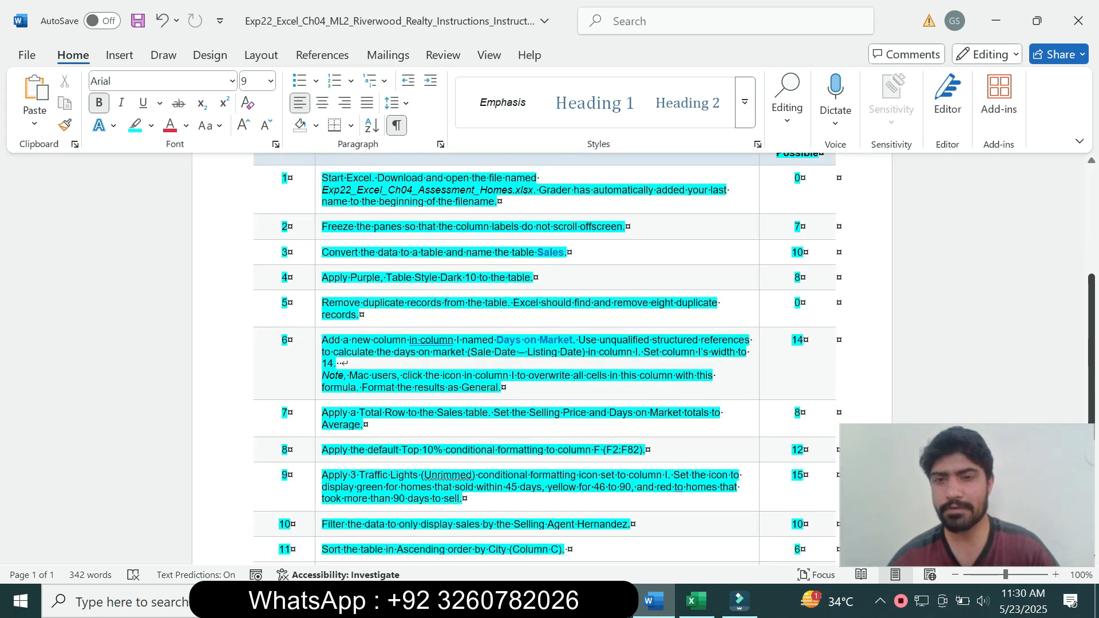
scroll(544, 343, "up", 4)
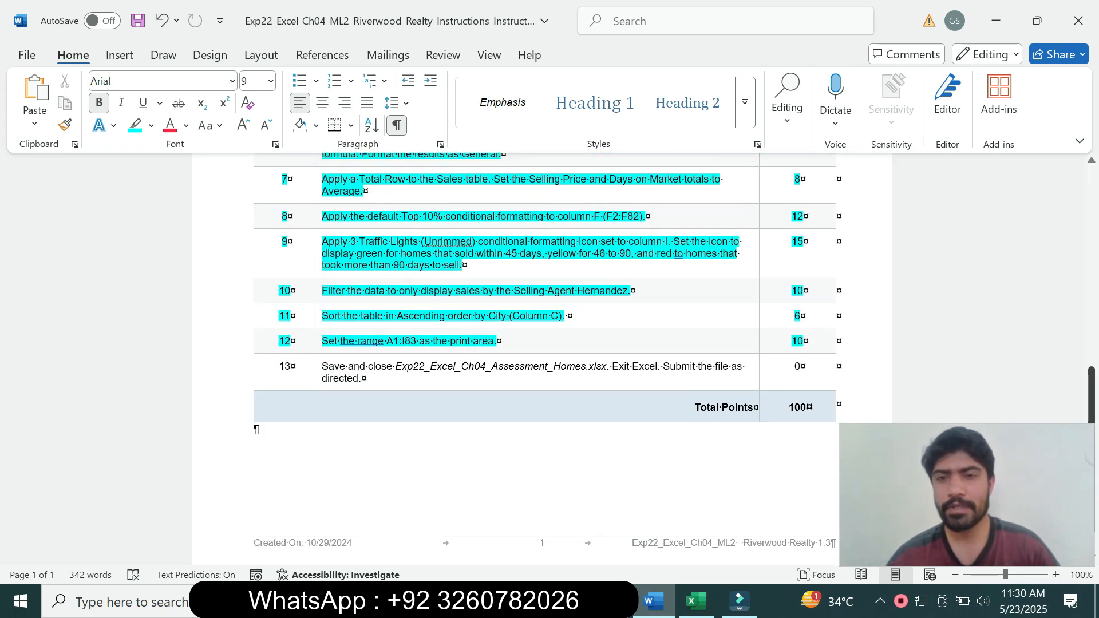
scroll(544, 344, "down", 2)
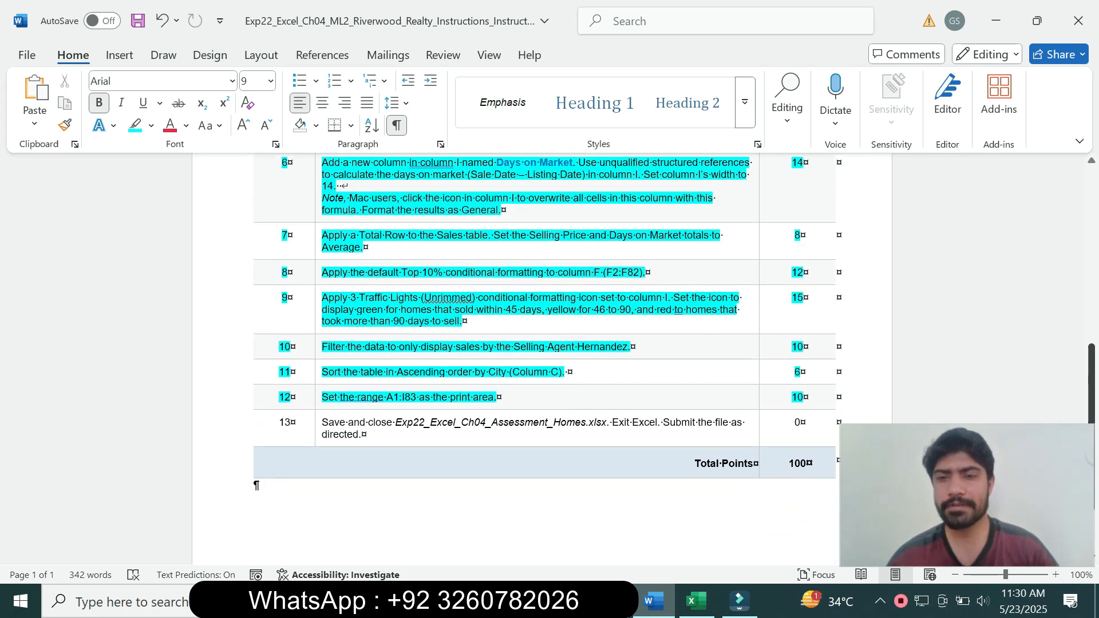
scroll(544, 344, "up", 6)
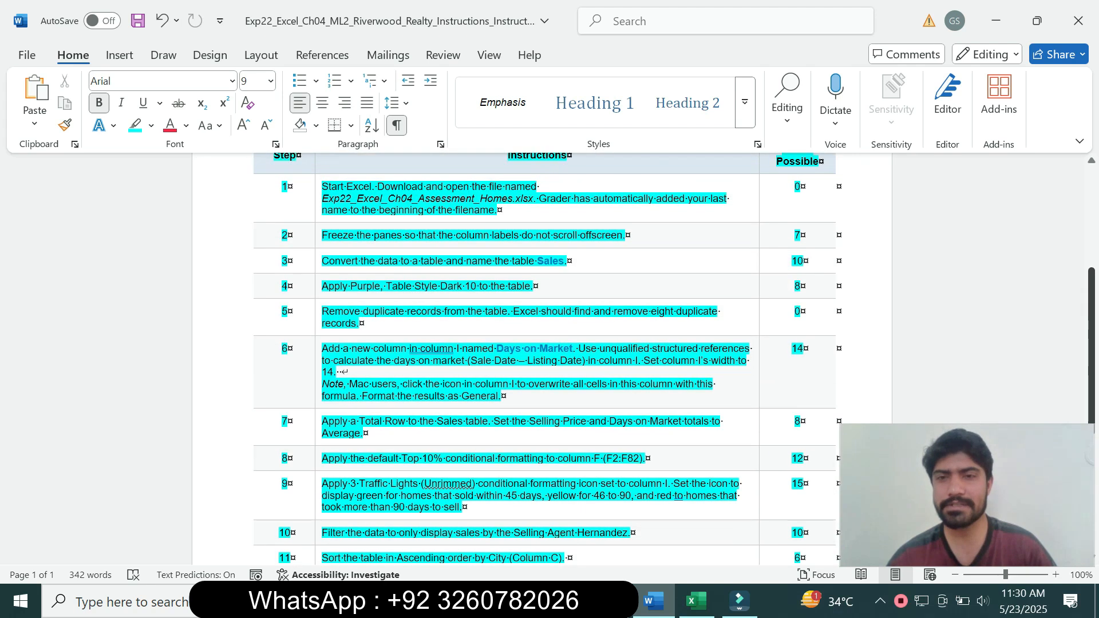
scroll(544, 344, "up", 3)
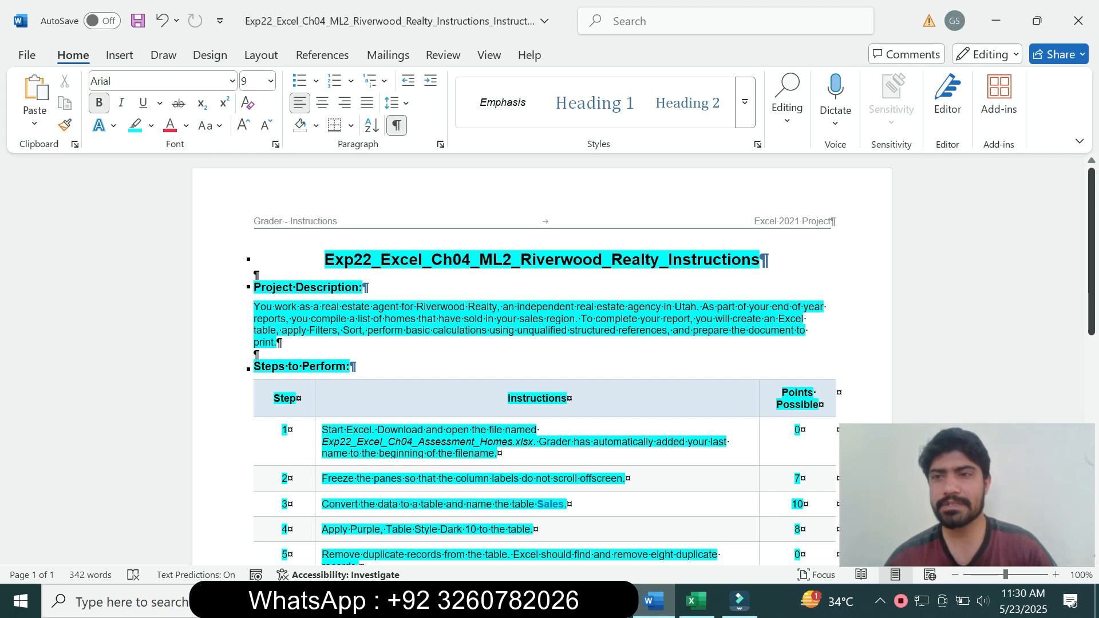
scroll(544, 361, "down", 10)
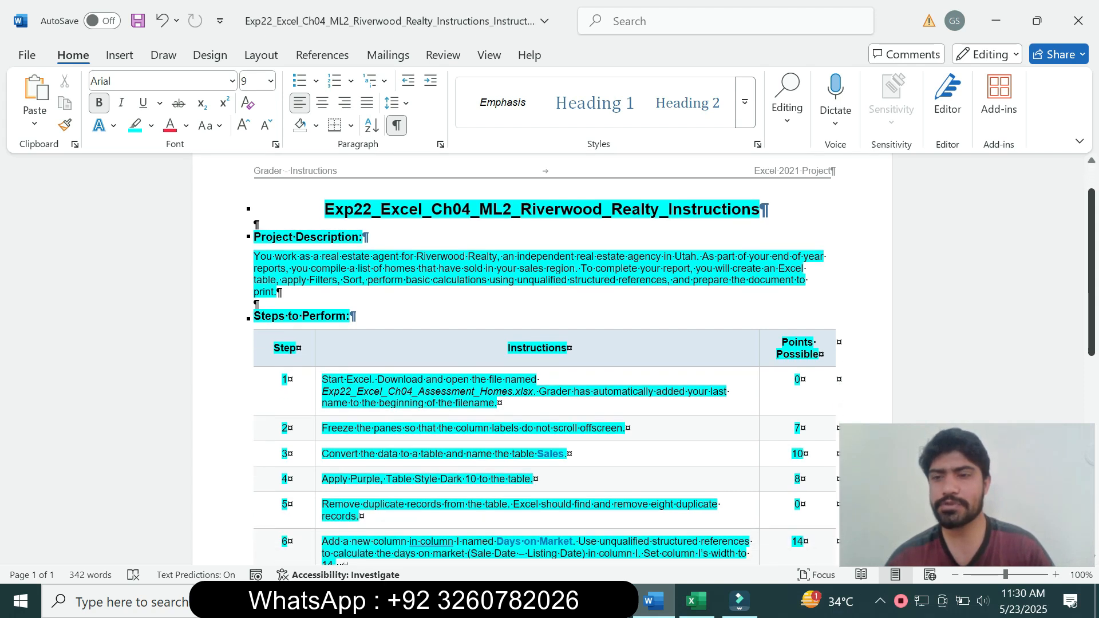
scroll(544, 361, "down", 2)
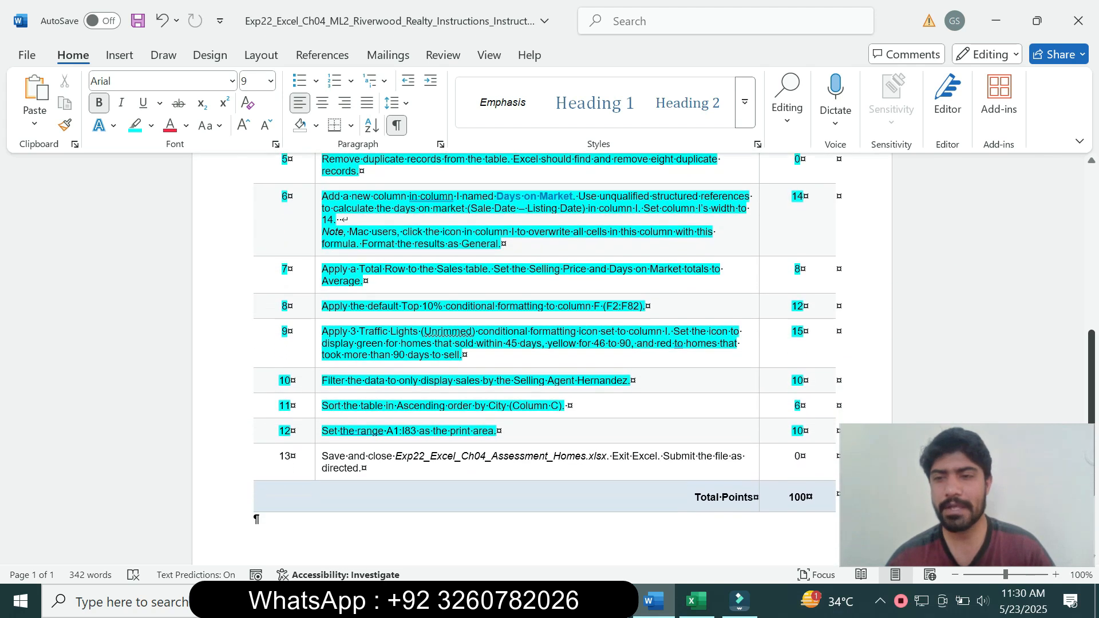
scroll(544, 360, "down", 1)
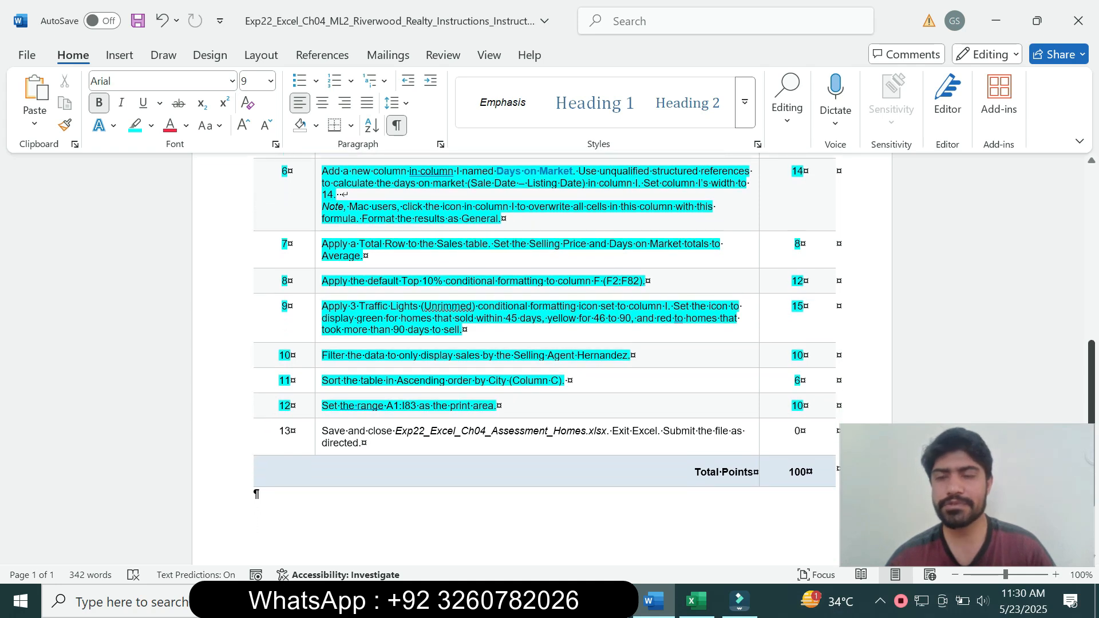
scroll(544, 361, "down", 2)
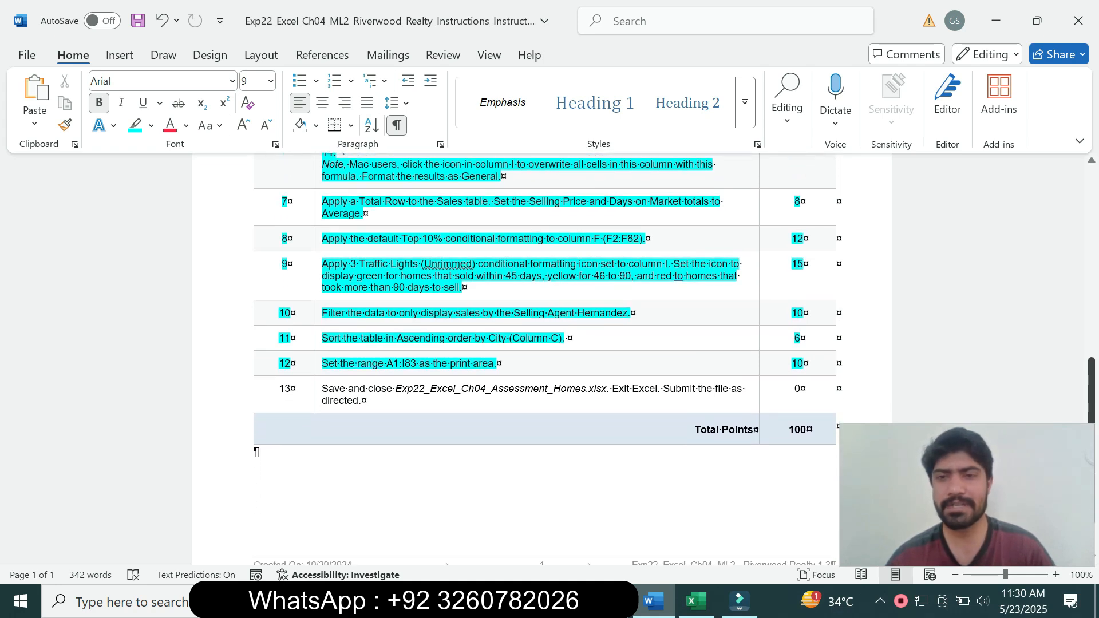